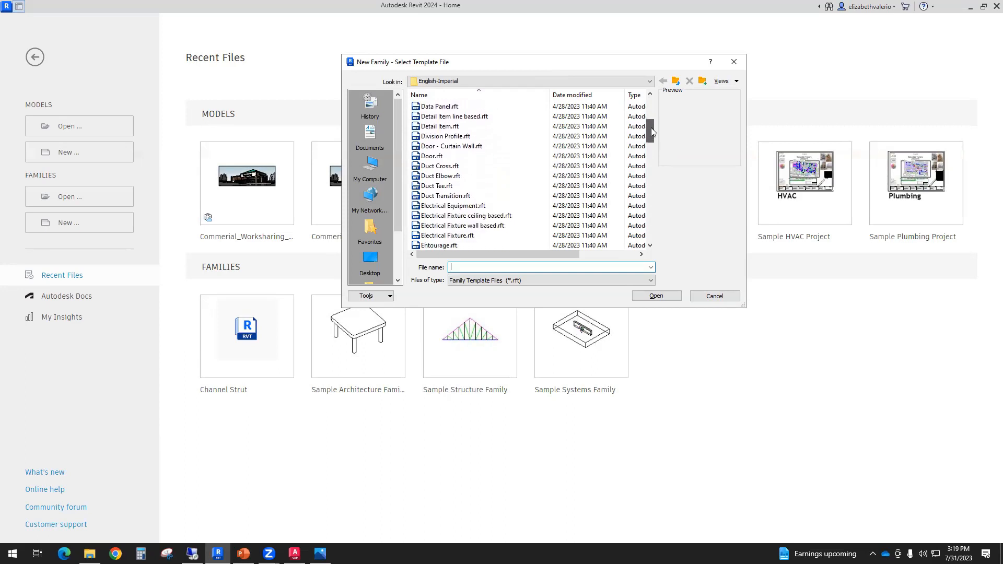
Create a new family from the Furniture.rft template in the English-Imperial folder.
left_click(424, 207)
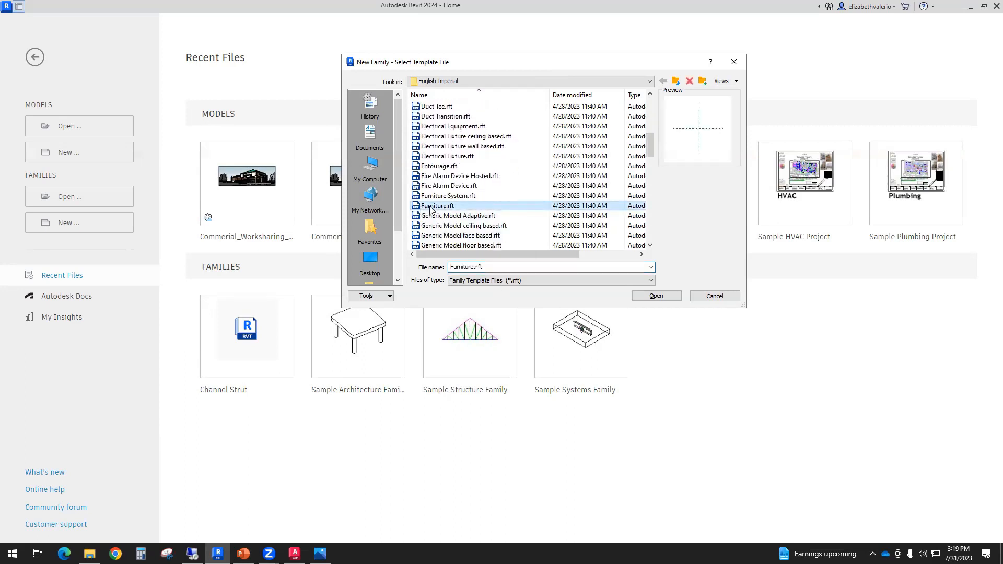
left_click(657, 295)
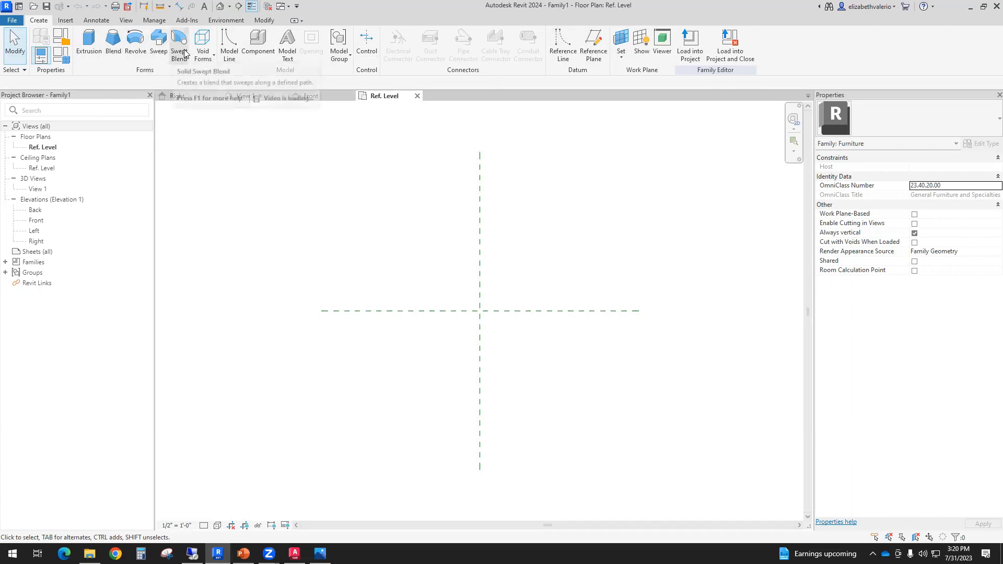
left_click(211, 62)
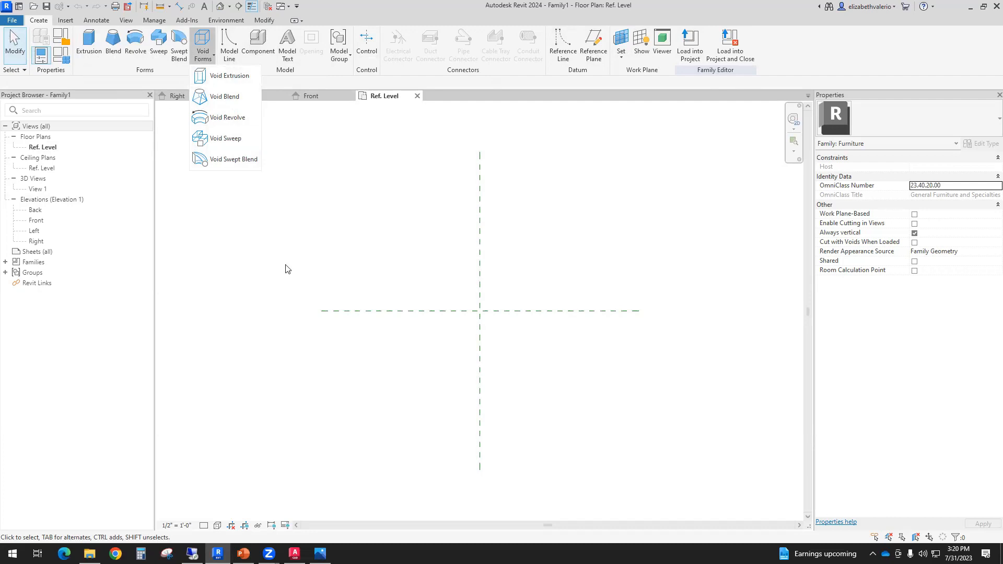
left_click(286, 238)
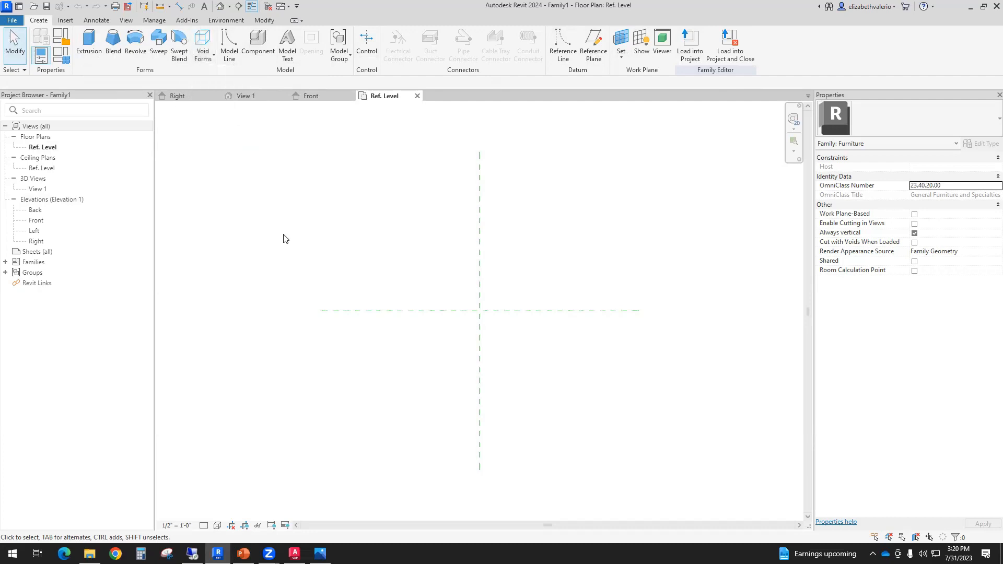
Save the family as Table in the Table subfolder of Families, checking the file save options on the way.
left_click(46, 8)
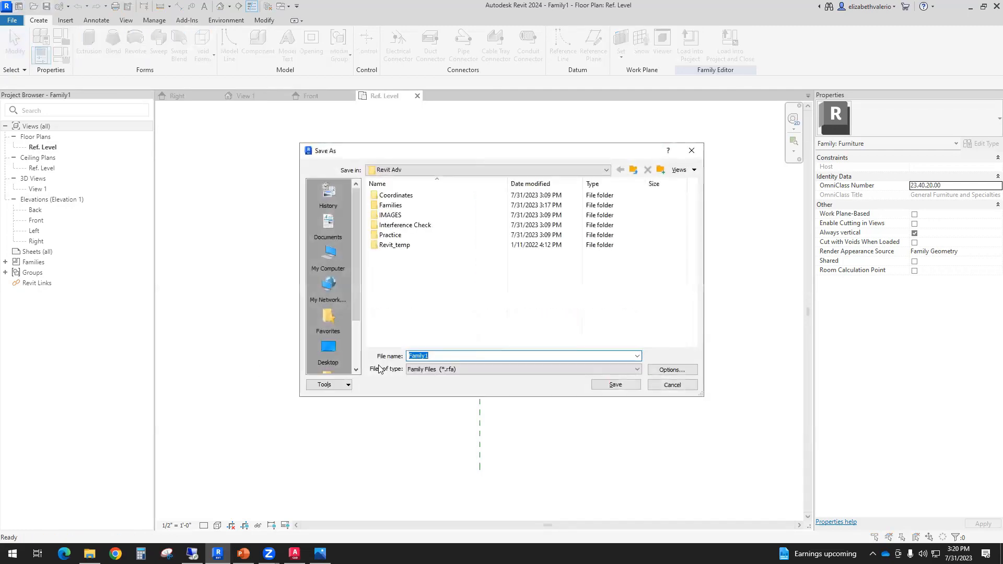
double_click(390, 205)
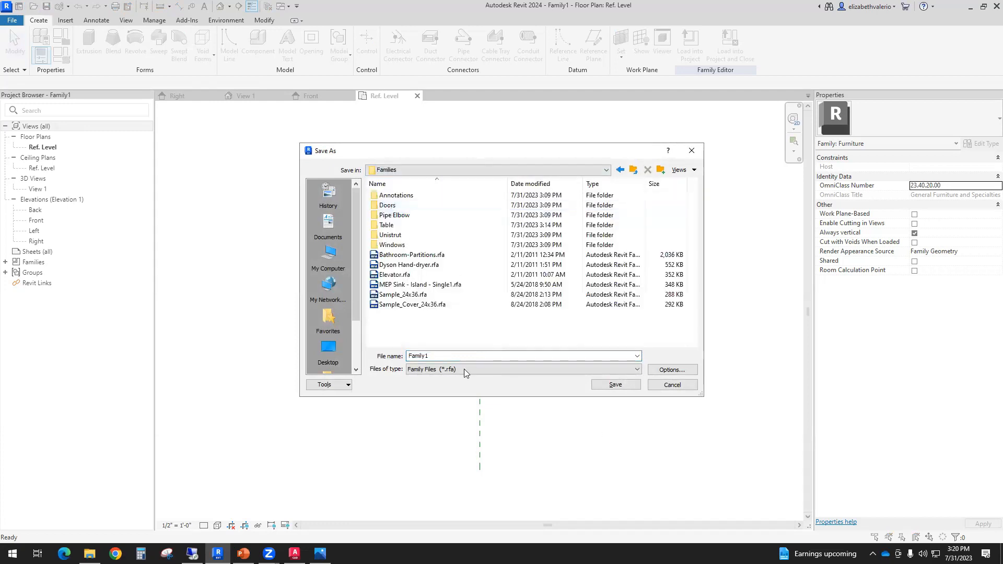
type("Table")
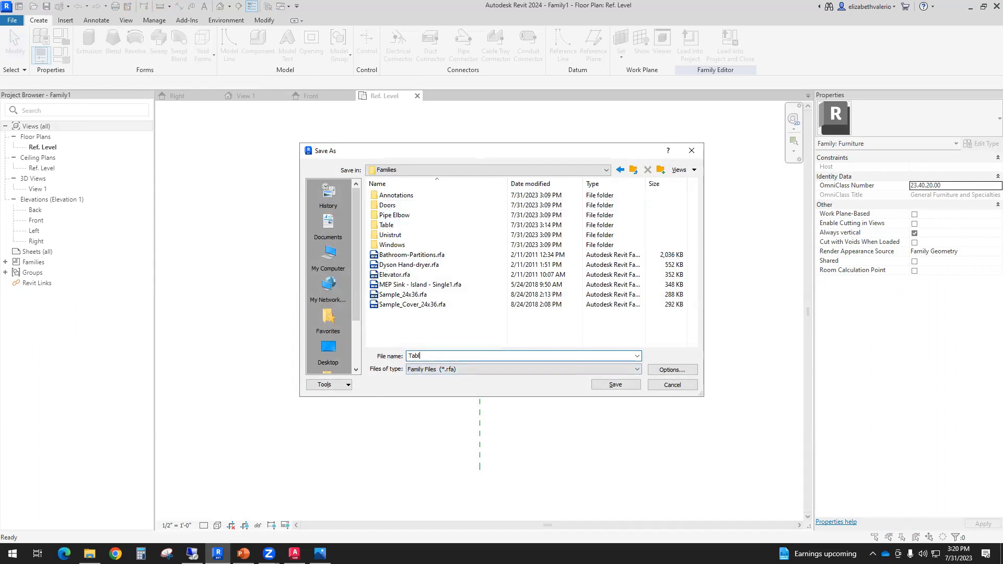
left_click(673, 370)
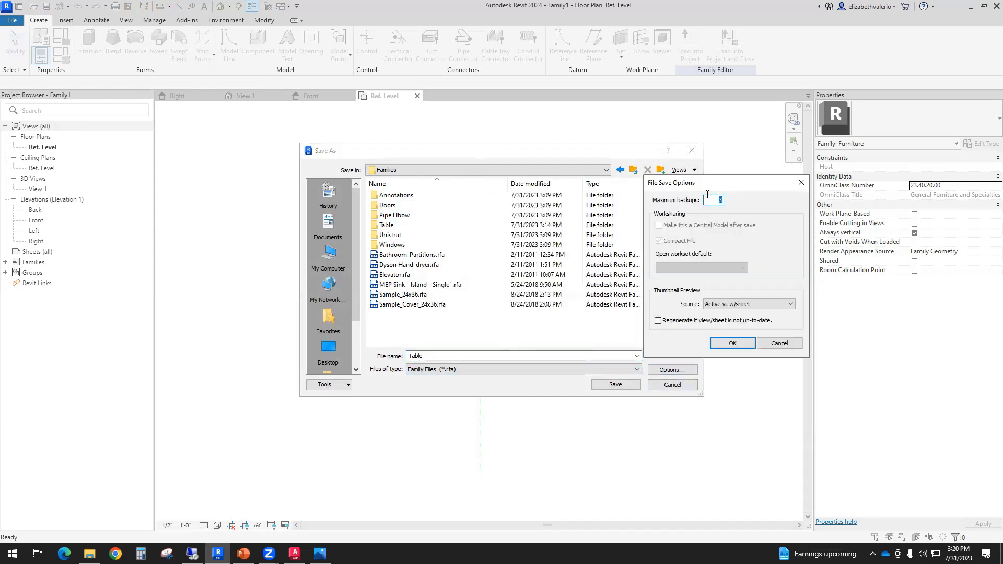
left_click(733, 345)
left_click(615, 385)
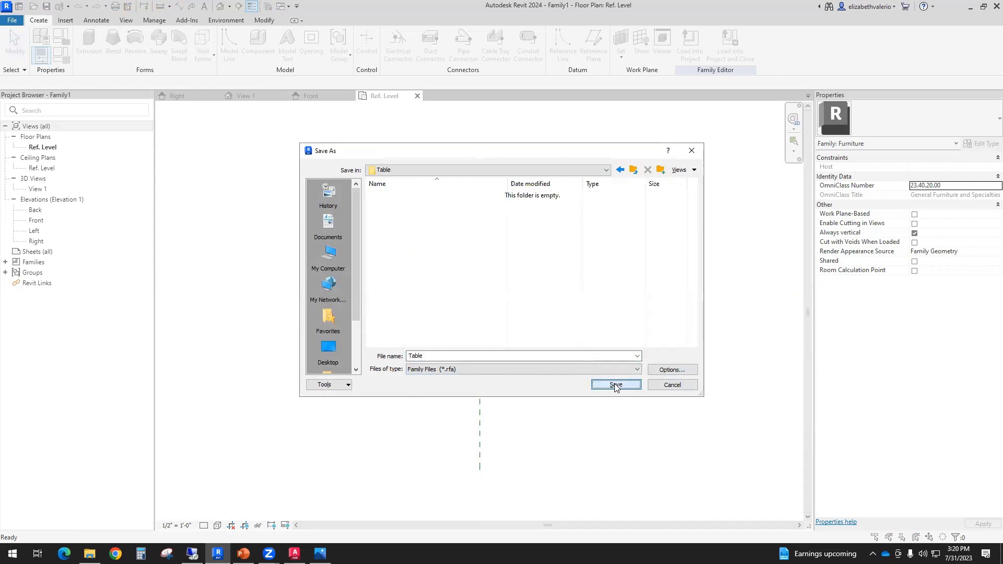
left_click(615, 385)
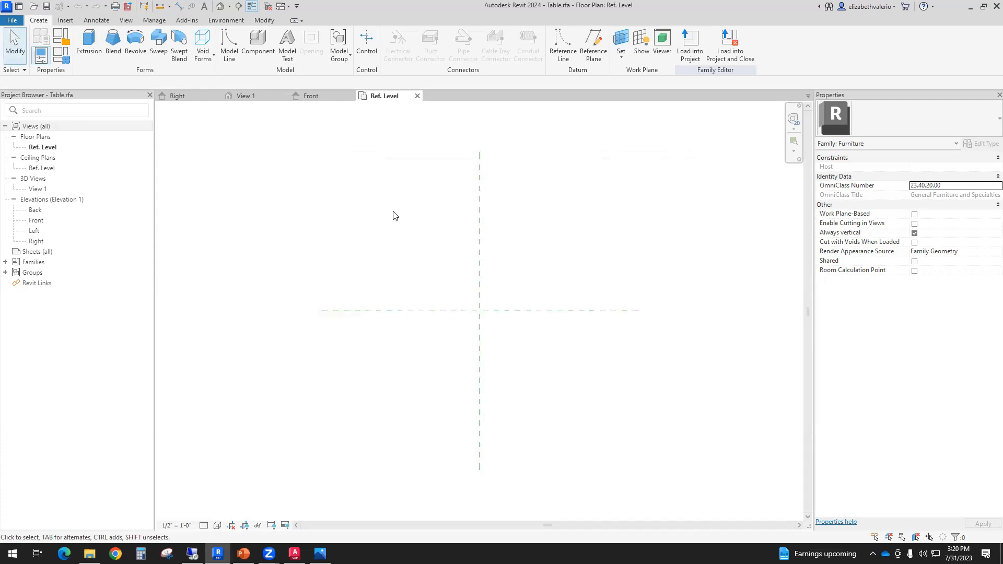
Inspect the Center Left/Right and Center Front/Back reference planes in the Ref. Level floor plan.
left_click(480, 222)
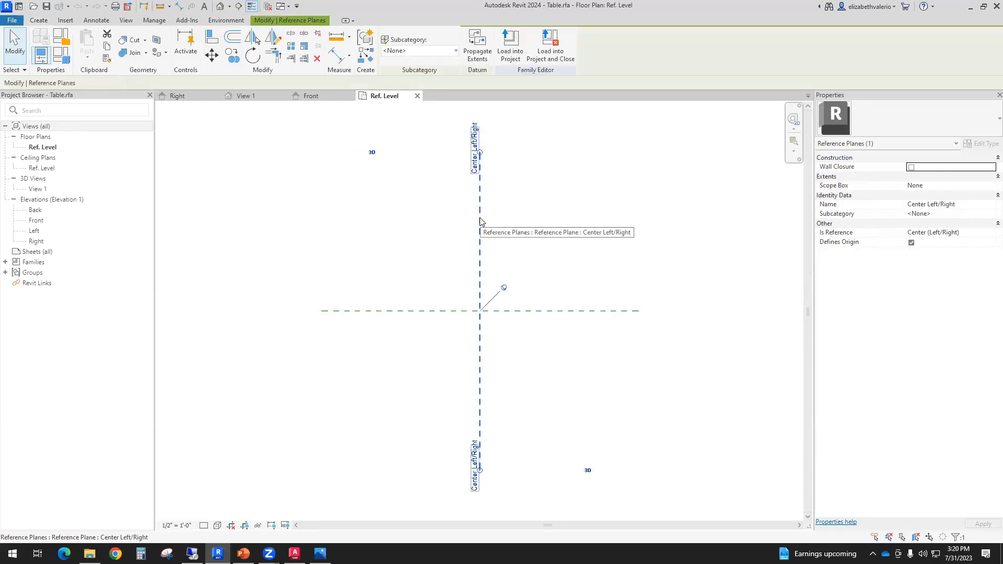
left_click(687, 362)
left_click(618, 311)
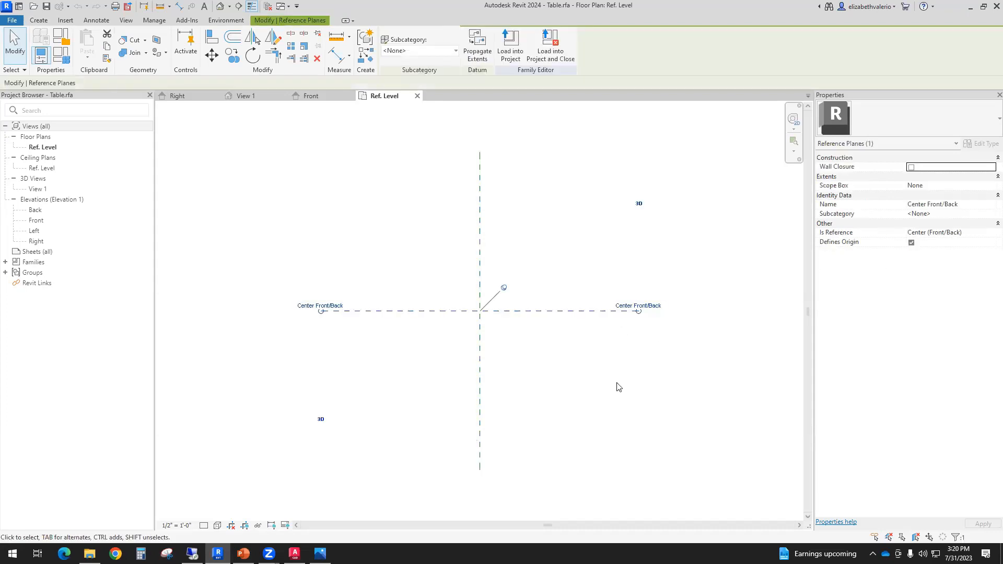
left_click(523, 359)
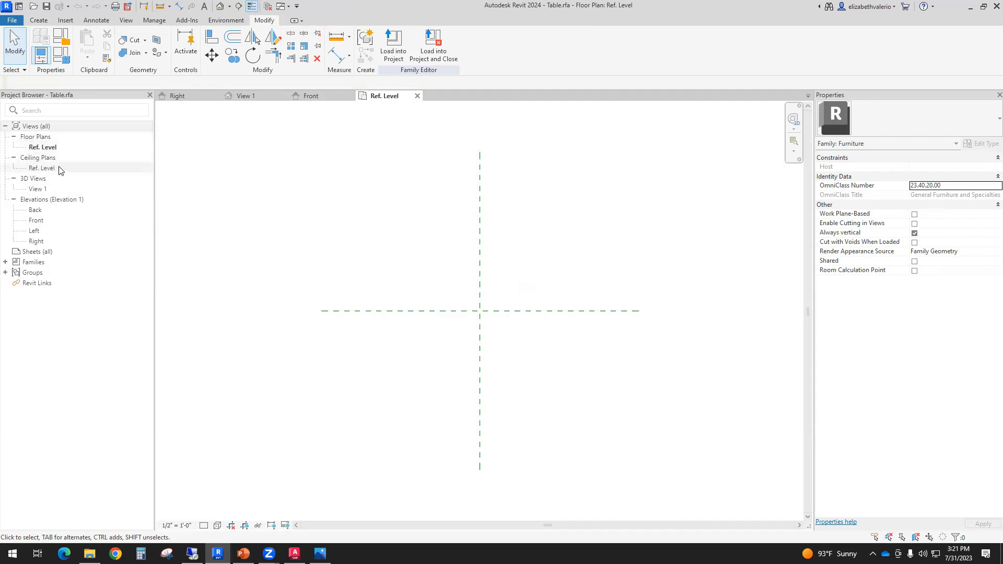
Look through the family's 3D view and its Back, Front, Left and Right elevations.
double_click(37, 189)
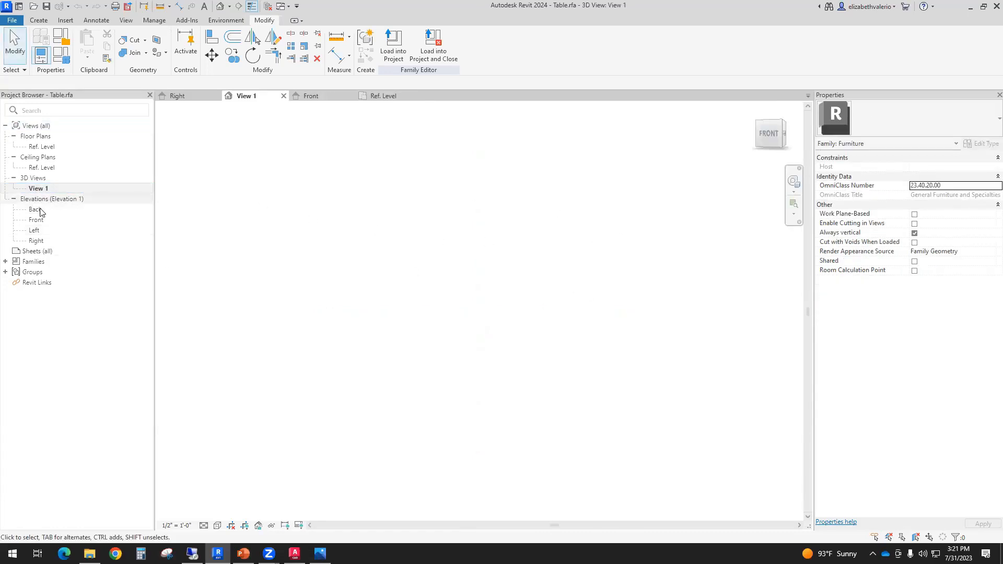
double_click(35, 210)
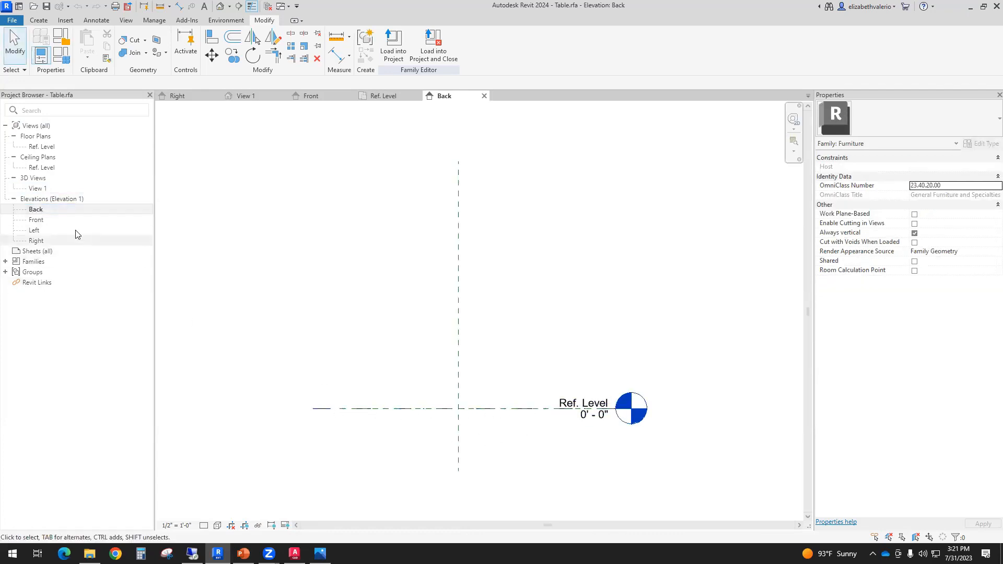
double_click(36, 220)
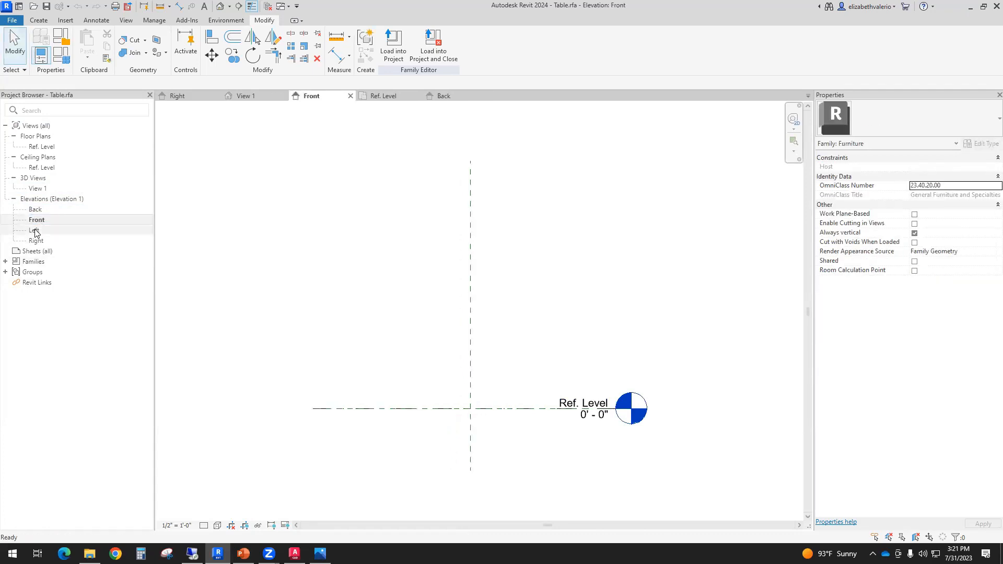
double_click(34, 230)
double_click(36, 241)
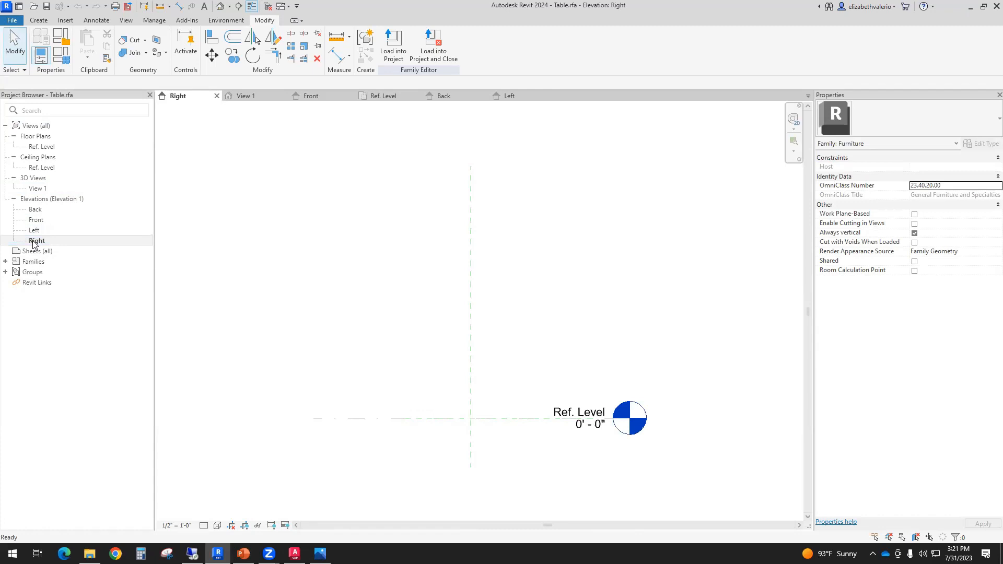
left_click(32, 243)
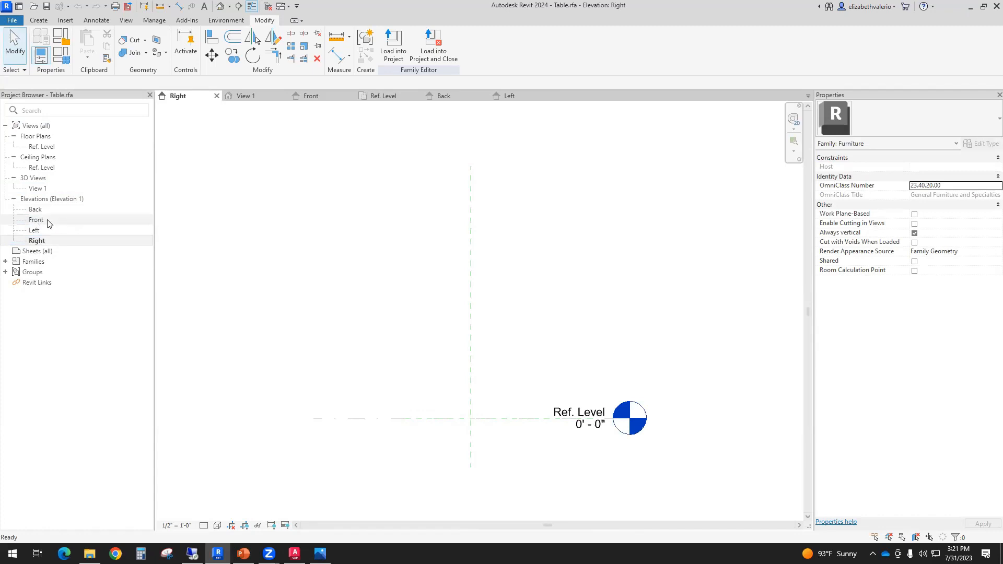
left_click(37, 221)
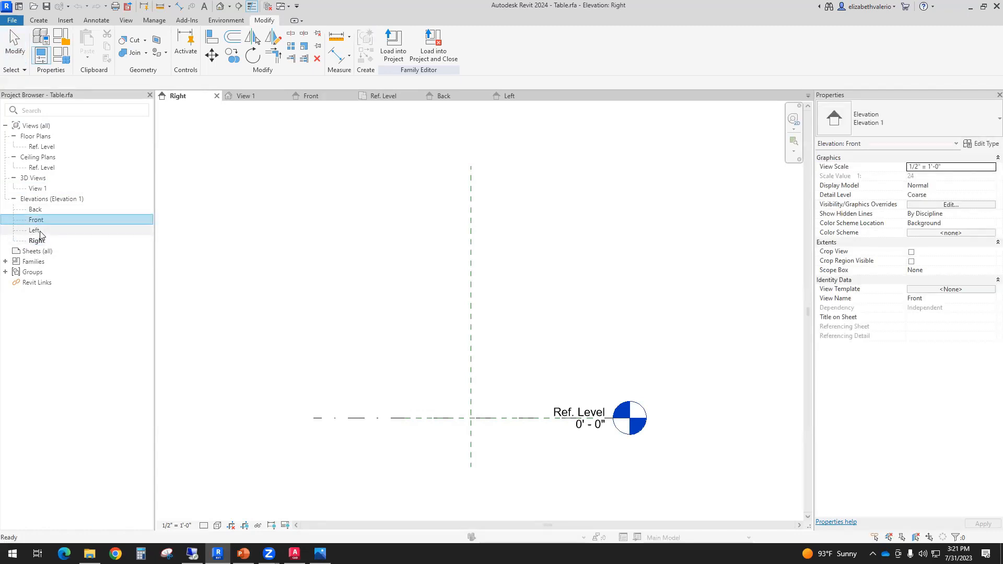
left_click(35, 231)
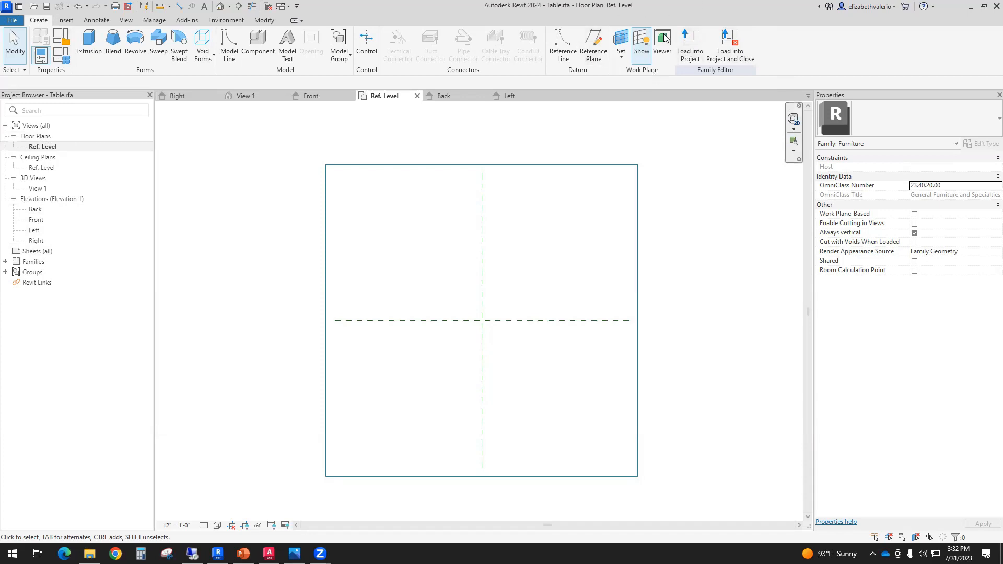
Hide the work plane in the Ref. Level floor plan and show it again.
left_click(638, 48)
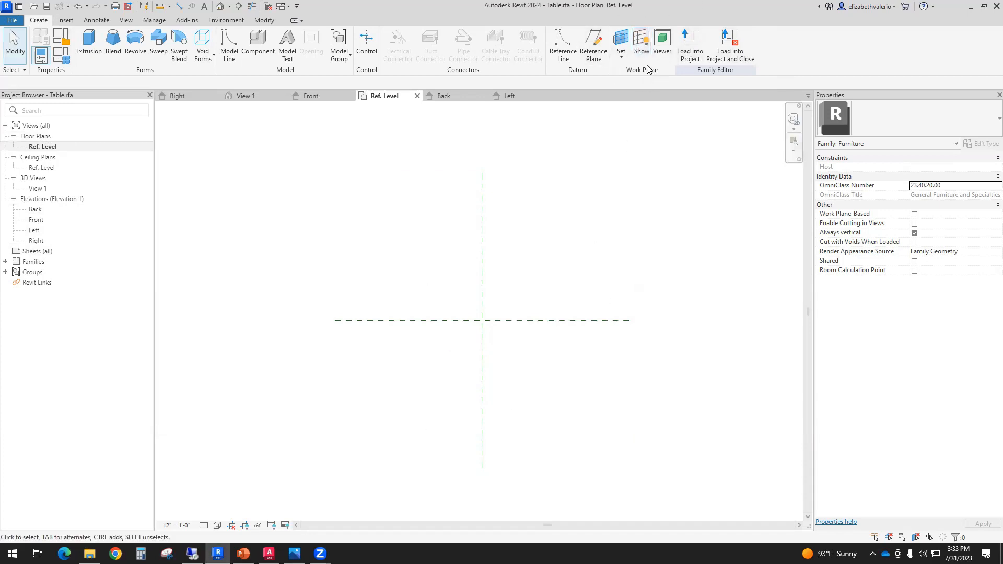
left_click(640, 38)
scroll(533, 288, "up", 2)
scroll(533, 287, "down", 3)
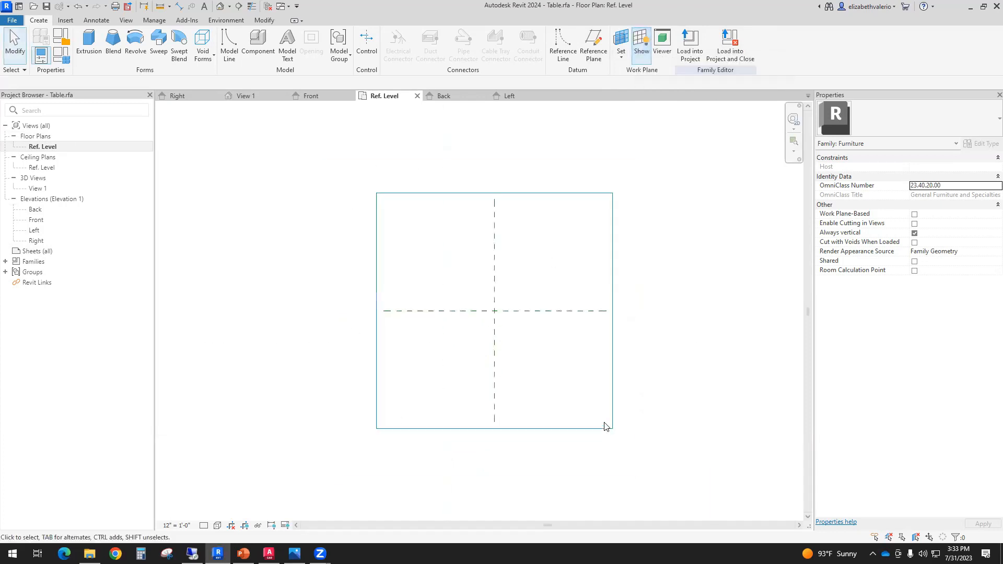
Review which named planes can be set as the work plane, keeping the current one.
left_click(620, 59)
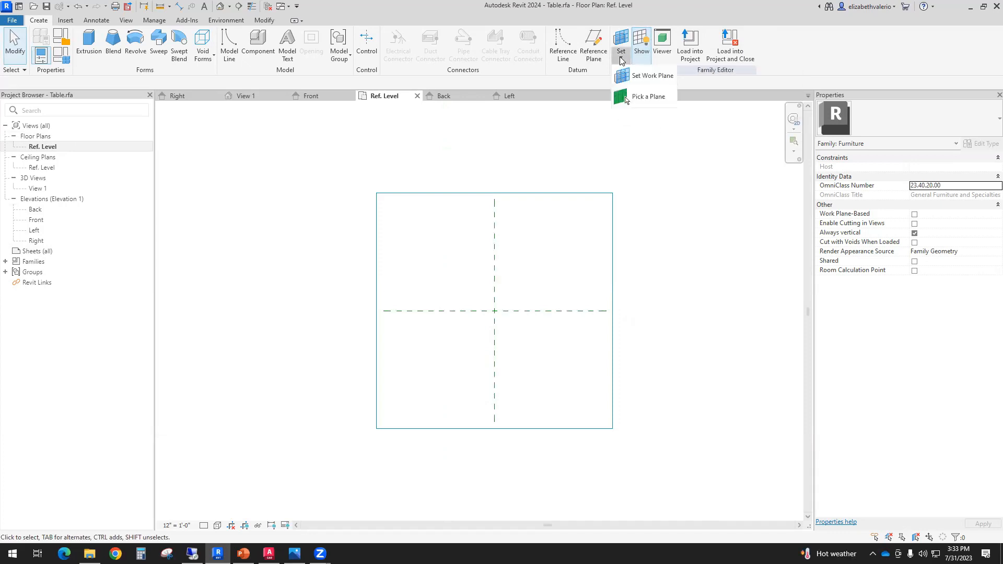
left_click(647, 76)
left_click(712, 280)
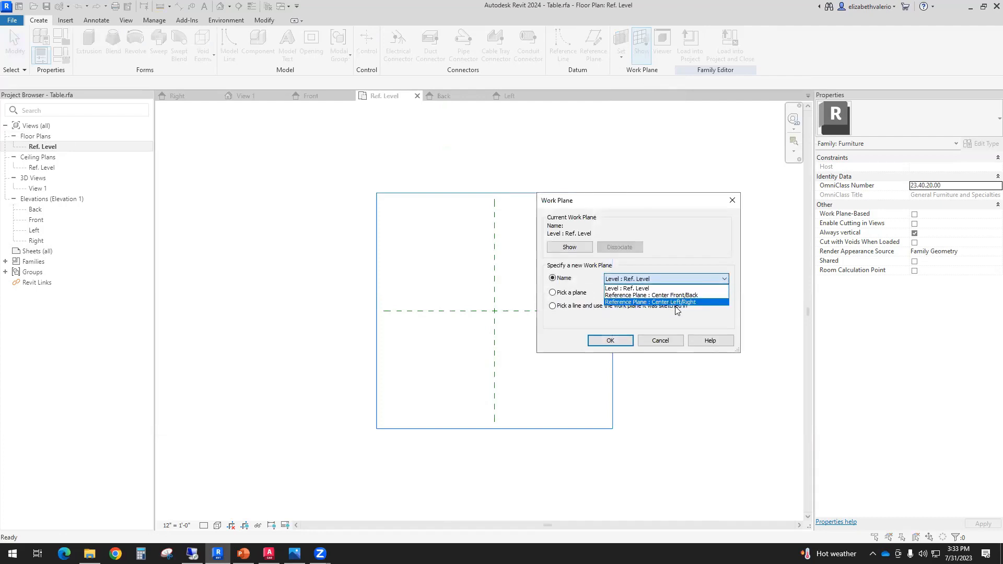
left_click(696, 254)
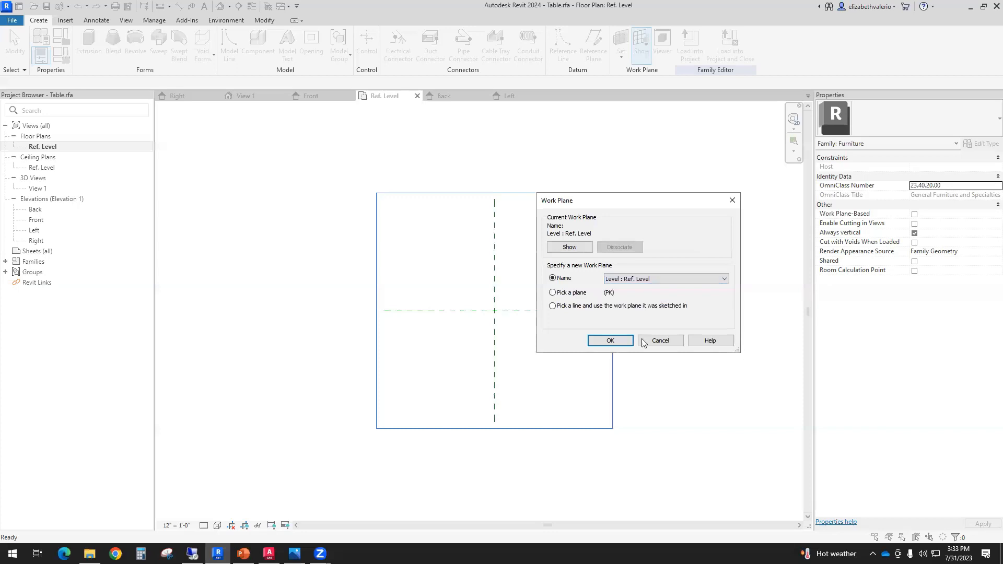
left_click(672, 344)
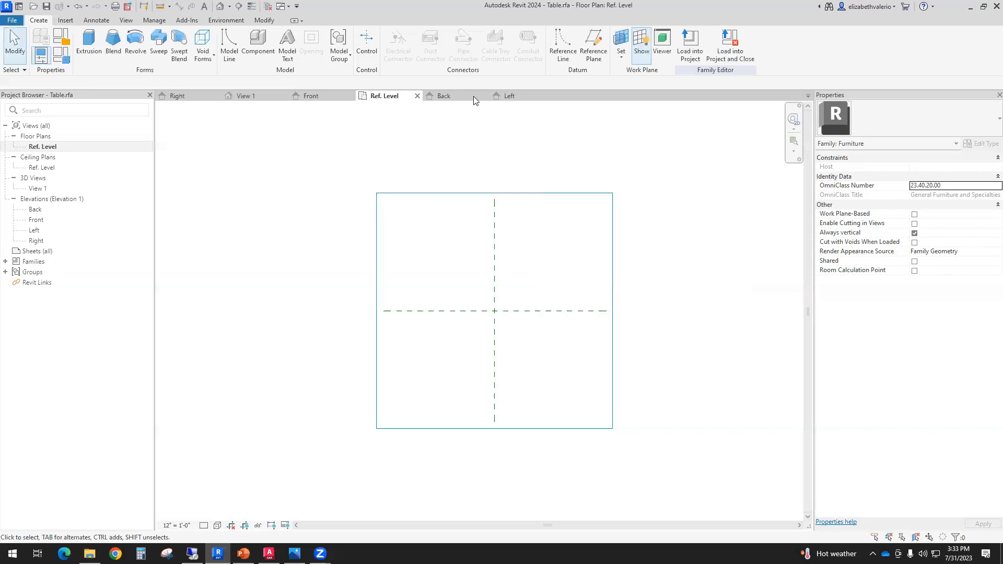
Import the CAD file Table-Side.dwg with import units in feet and Auto - Origin to Internal Origin positioning.
left_click(65, 21)
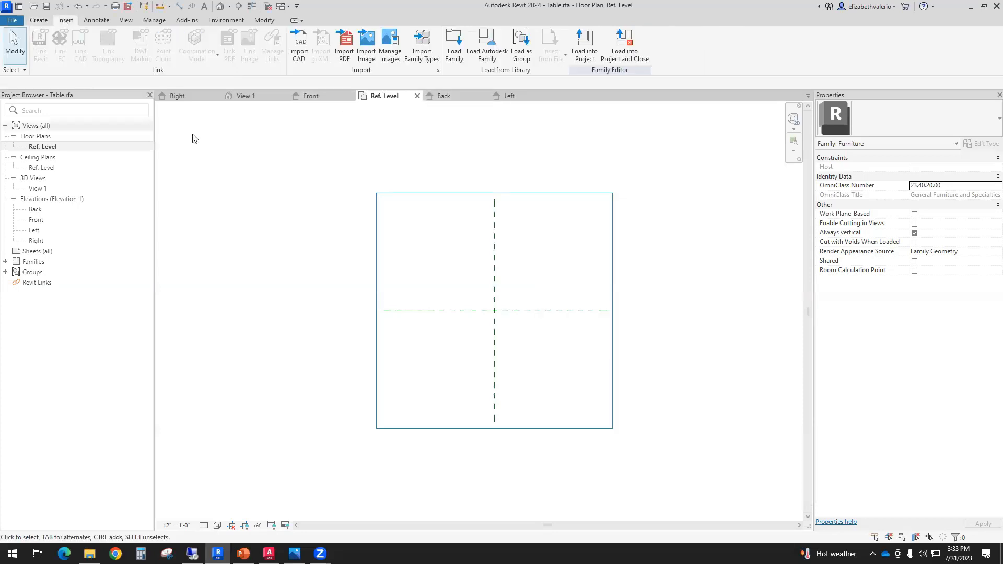
left_click(298, 61)
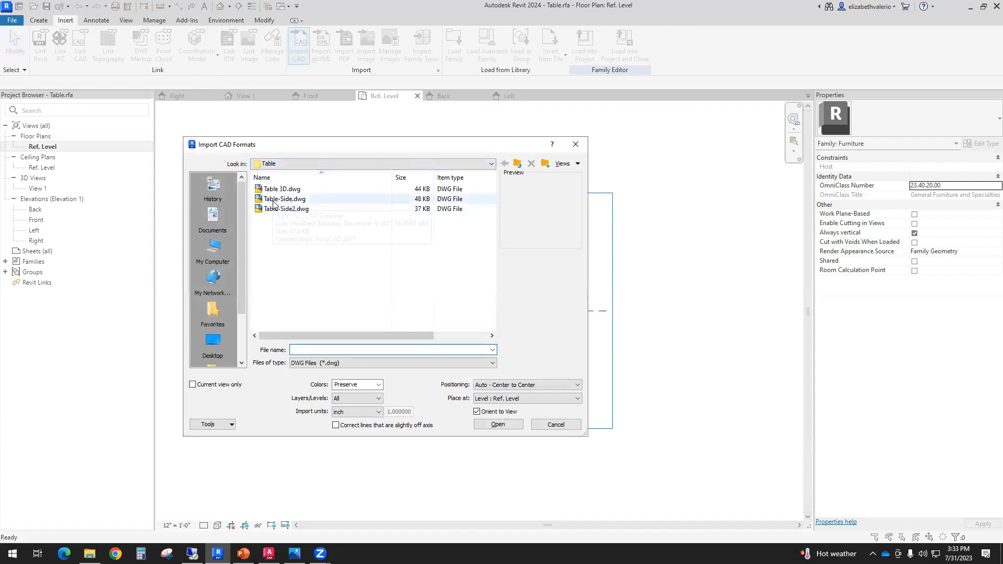
left_click(291, 200)
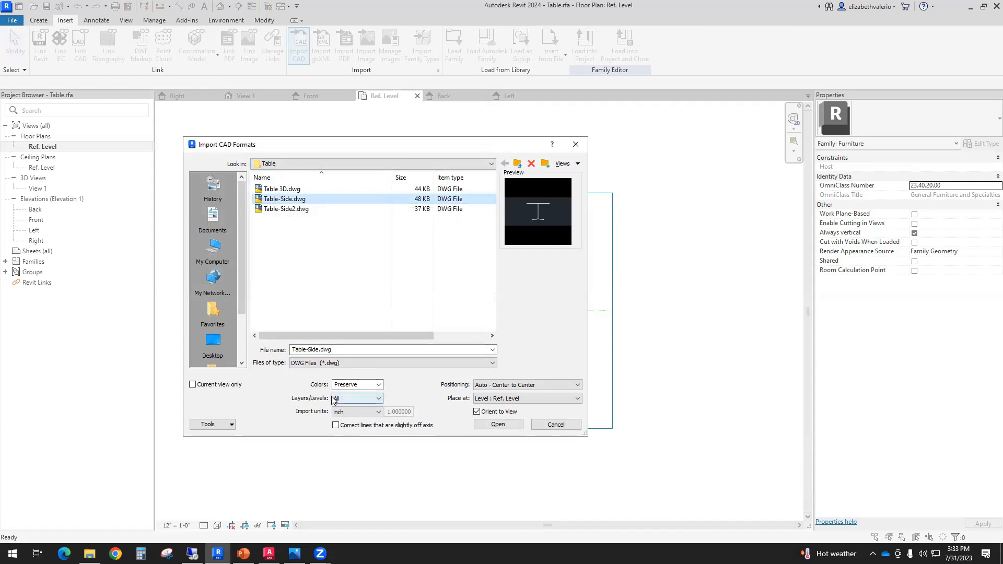
left_click(367, 419)
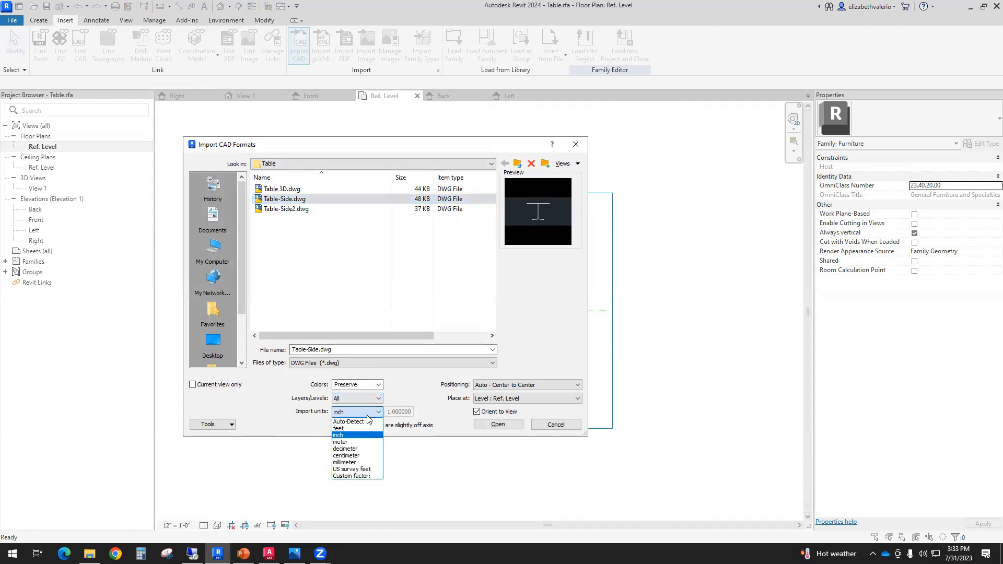
left_click(345, 429)
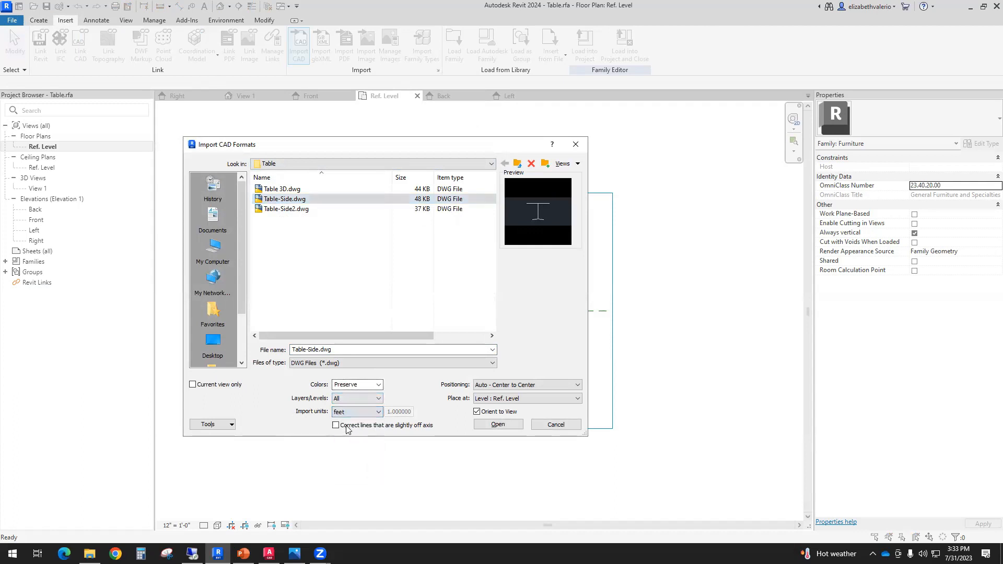
left_click(552, 385)
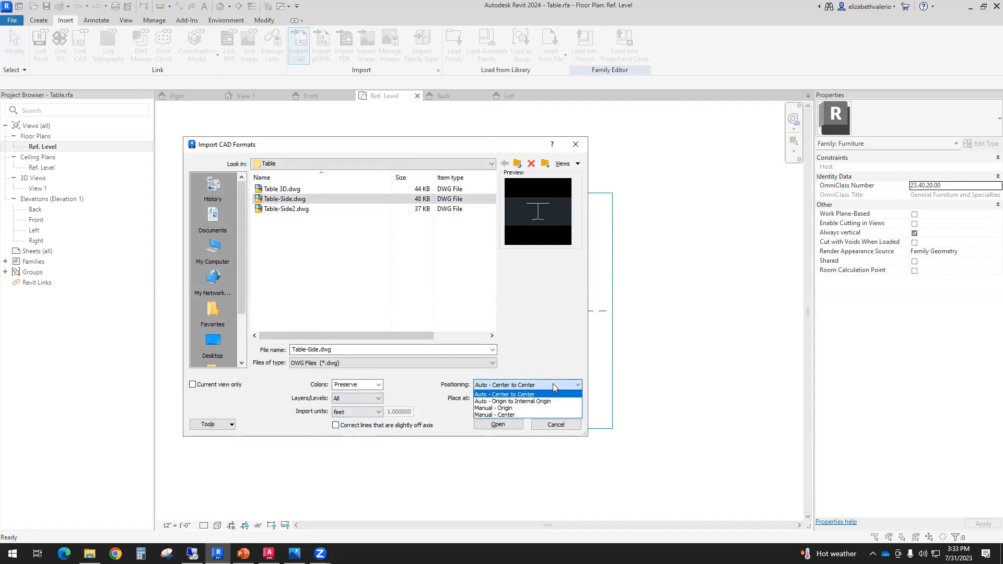
left_click(532, 401)
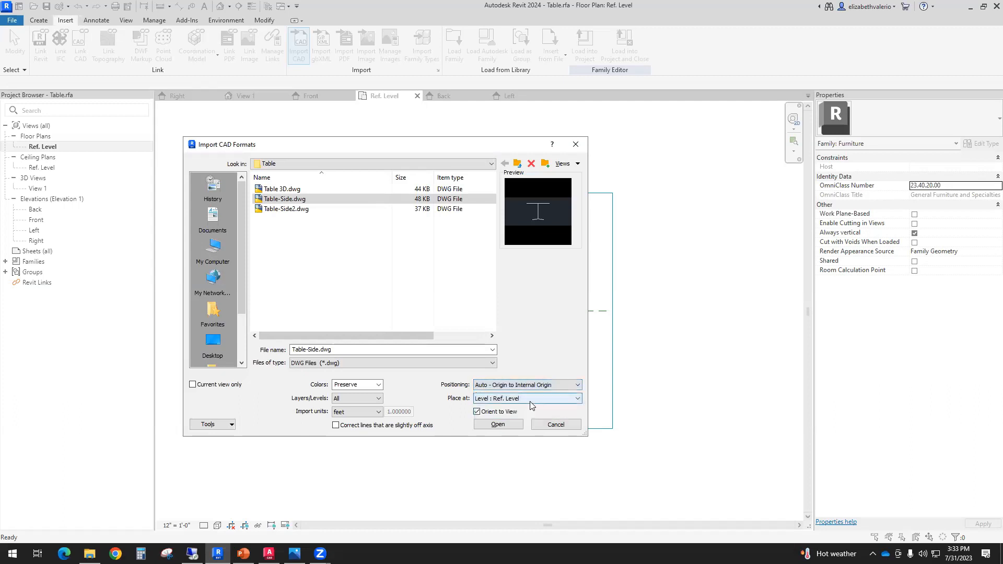
left_click(497, 424)
Open the Back elevation and examine the imported table profile against the reference level.
double_click(35, 209)
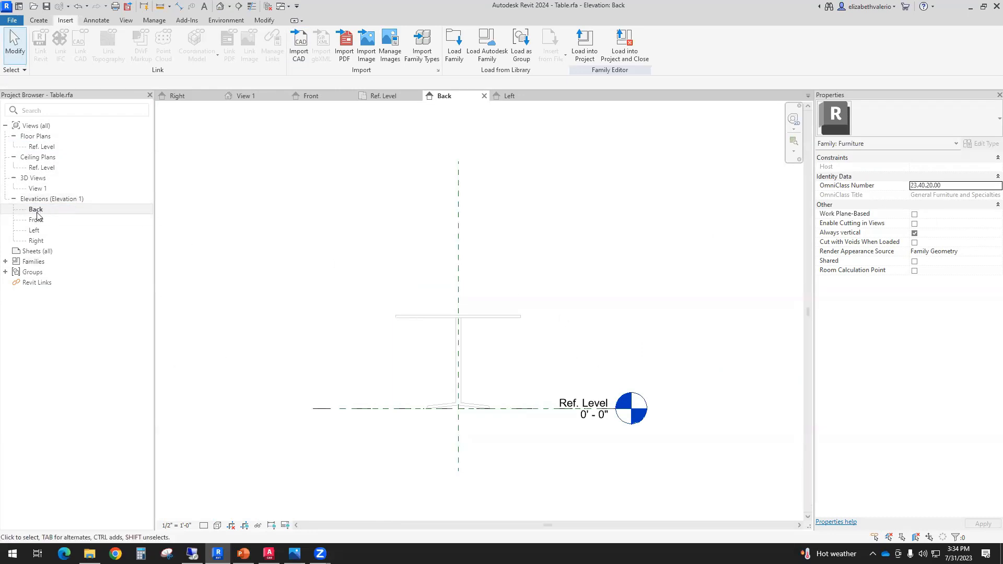
scroll(475, 382, "up", 3)
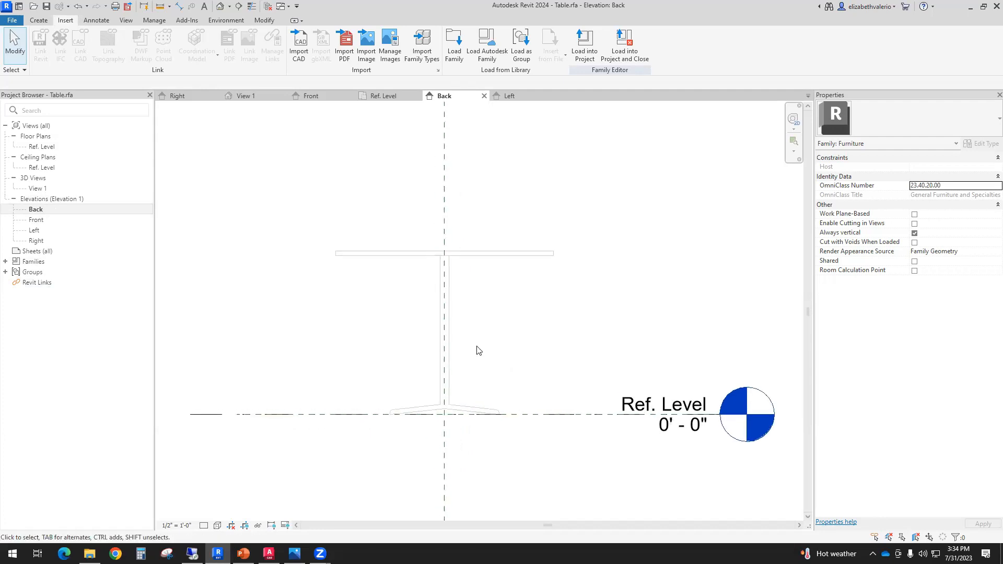
Examine the imported table profile in the 3D view View 1 and in the Front elevation.
double_click(37, 188)
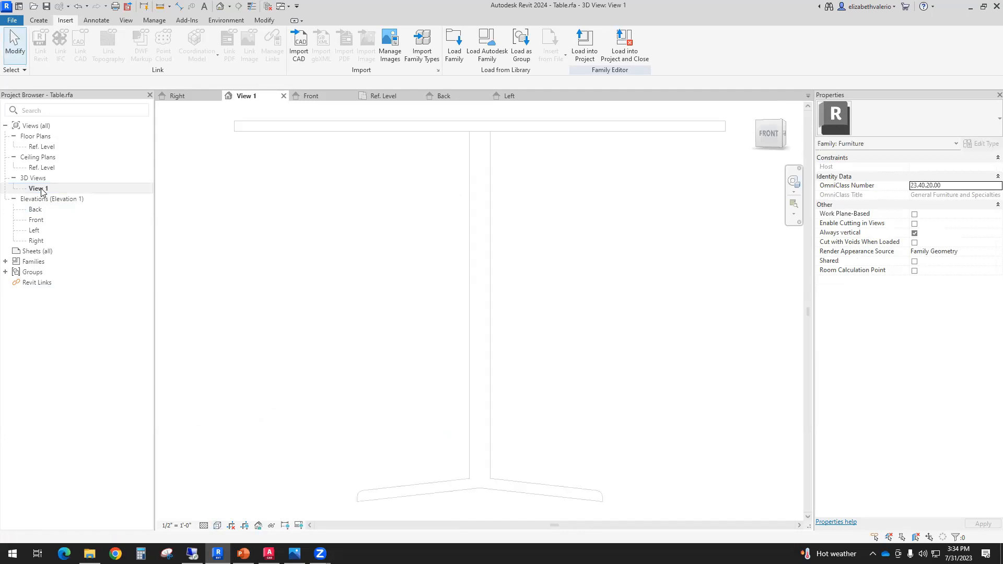
scroll(552, 329, "down", 6)
middle_click_drag(517, 426, 633, 488, "shift")
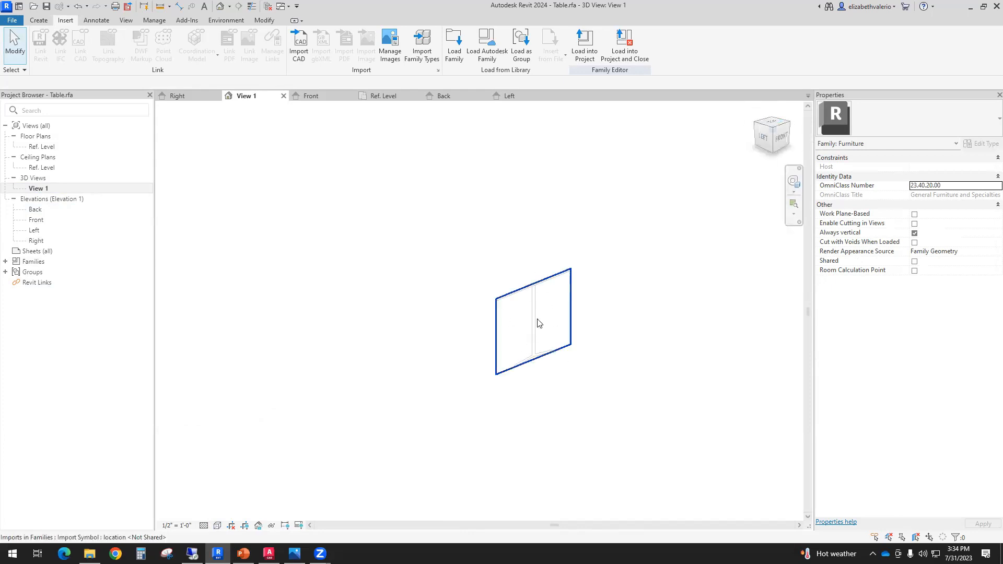
double_click(37, 220)
scroll(498, 378, "up", 3)
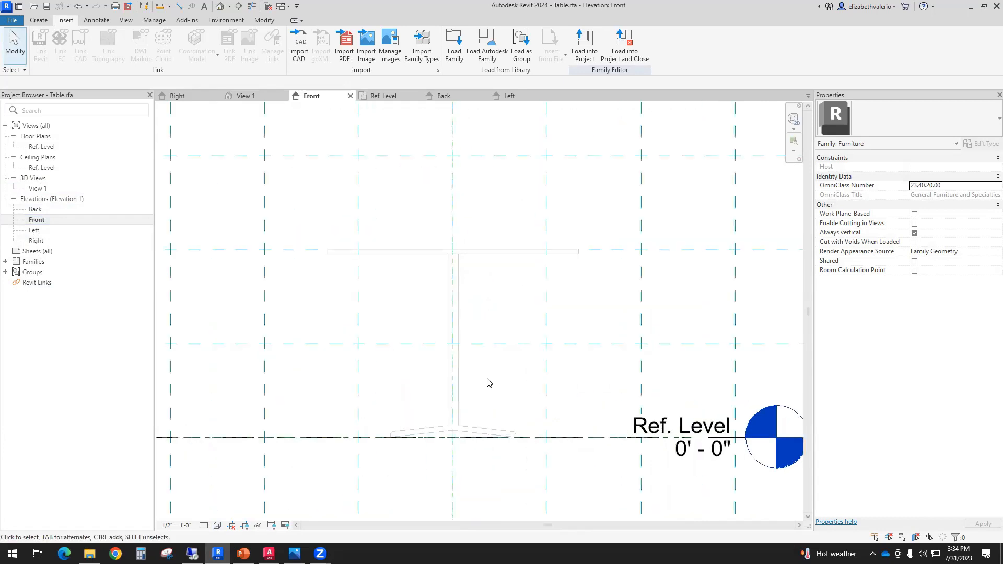
middle_click_drag(488, 384, 462, 371)
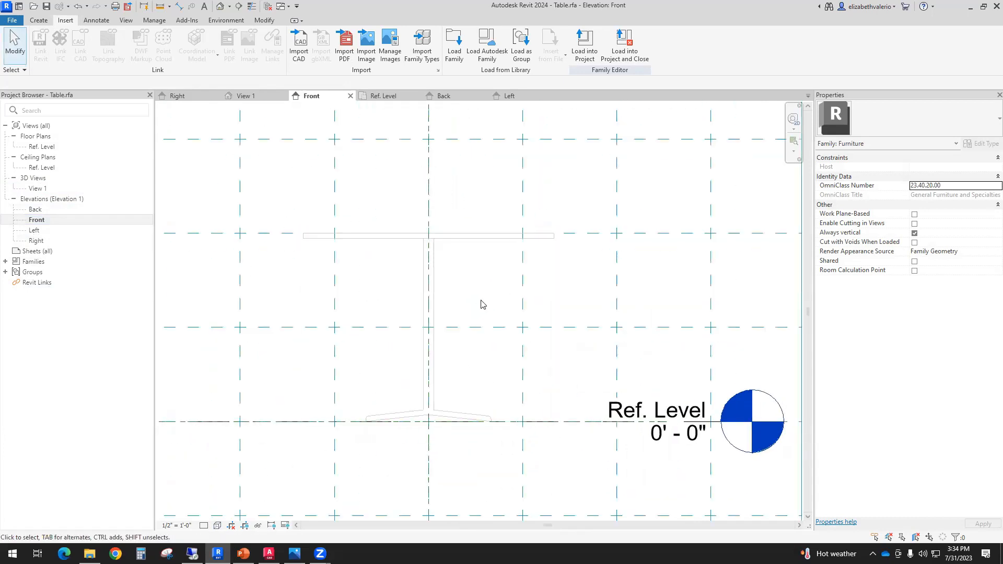
Start a Revolve and trace the CAD profile's left stem edge and the left base's top edge, rounded end and underside with Pick Lines.
left_click(38, 21)
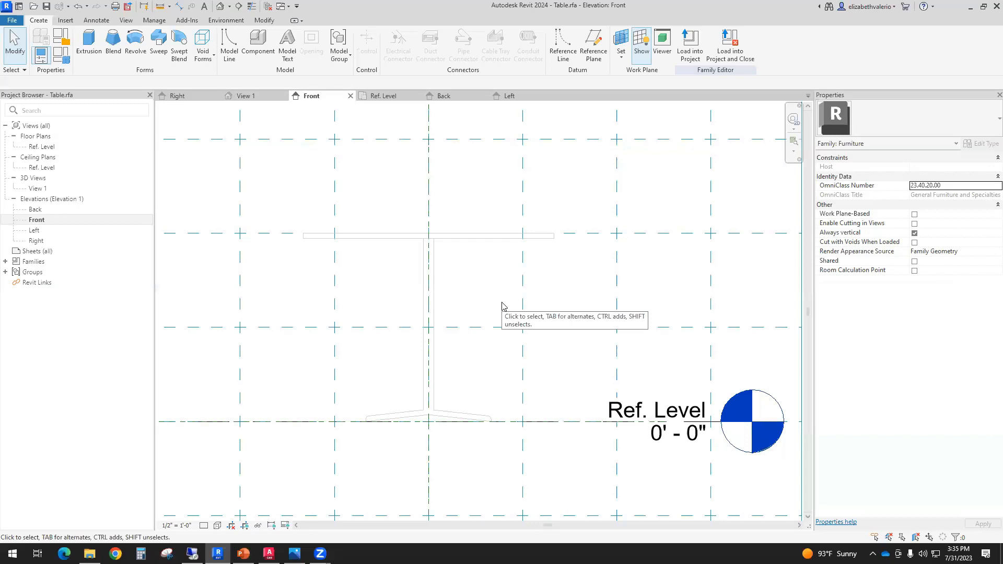
left_click(135, 41)
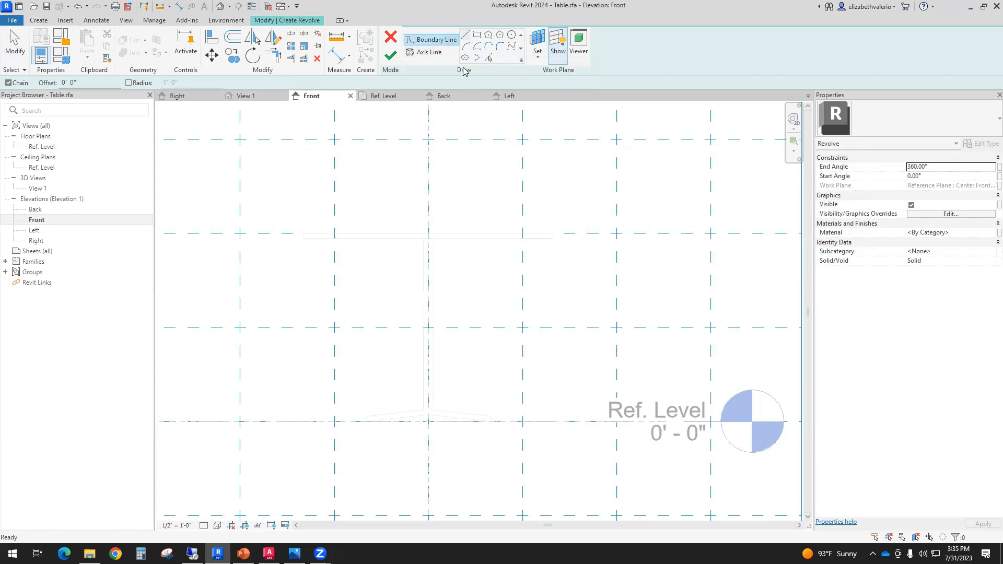
left_click(488, 59)
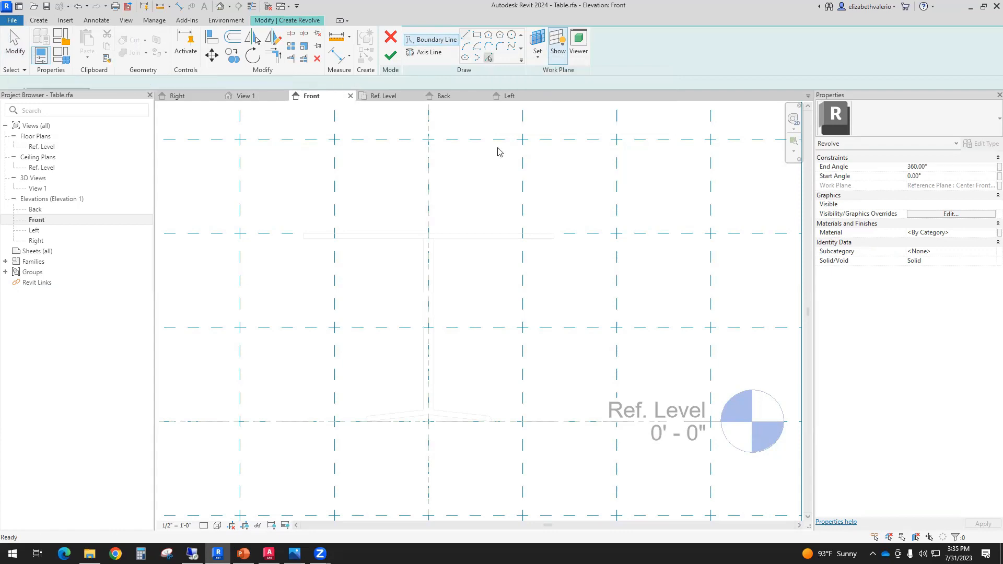
left_click(423, 282)
scroll(410, 412, "up", 3)
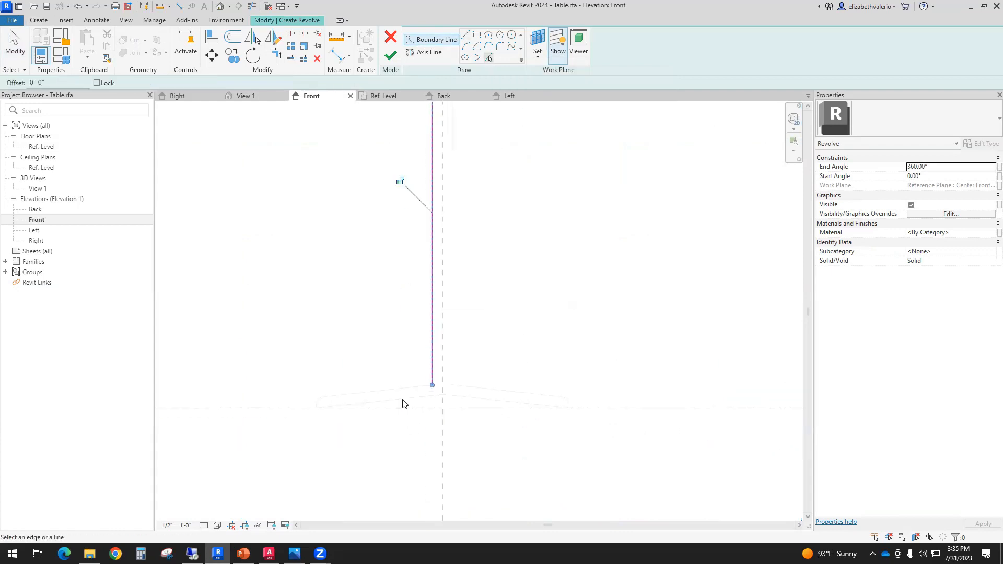
left_click(396, 391)
scroll(335, 408, "up", 3)
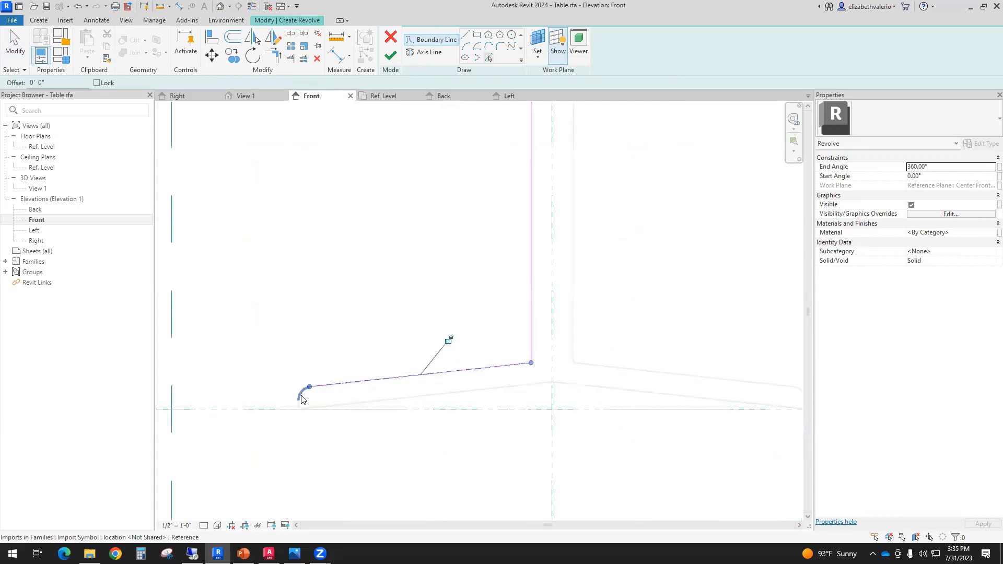
left_click(302, 395)
scroll(324, 397, "up", 2)
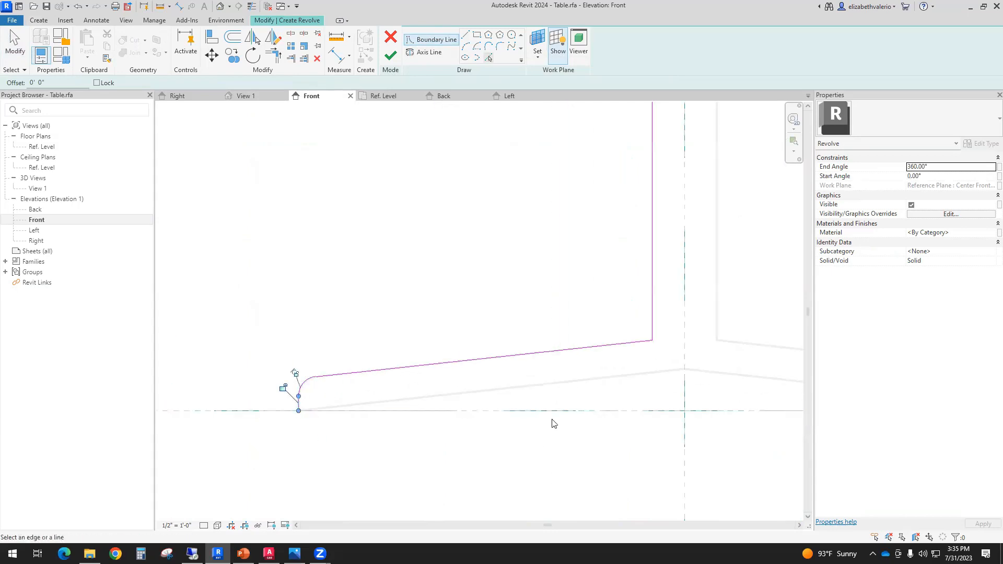
left_click(543, 391)
scroll(535, 457, "down", 5)
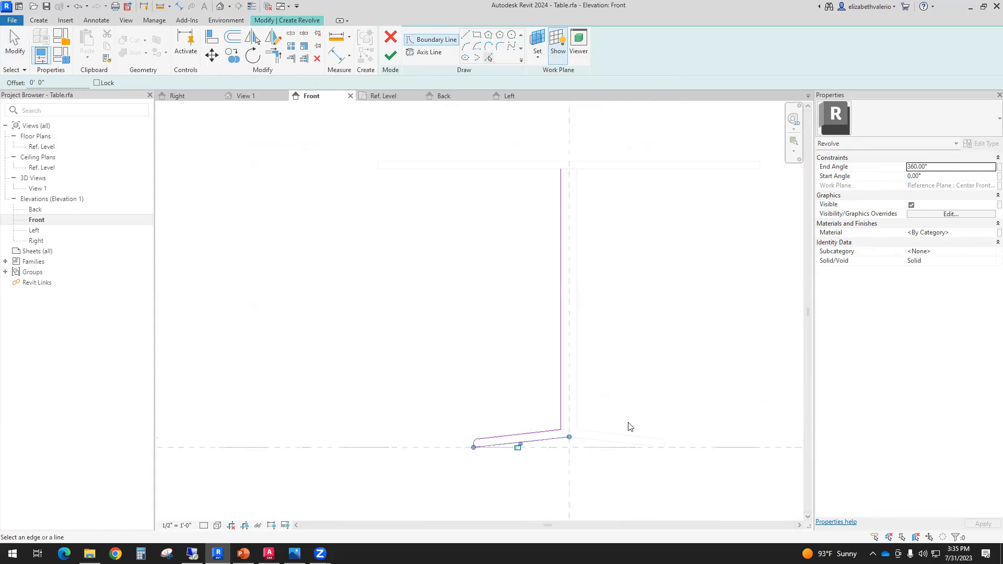
Add boundary lines from the vertical center reference plane and the underside of the tabletop to the revolve sketch.
middle_click_drag(574, 367, 569, 364)
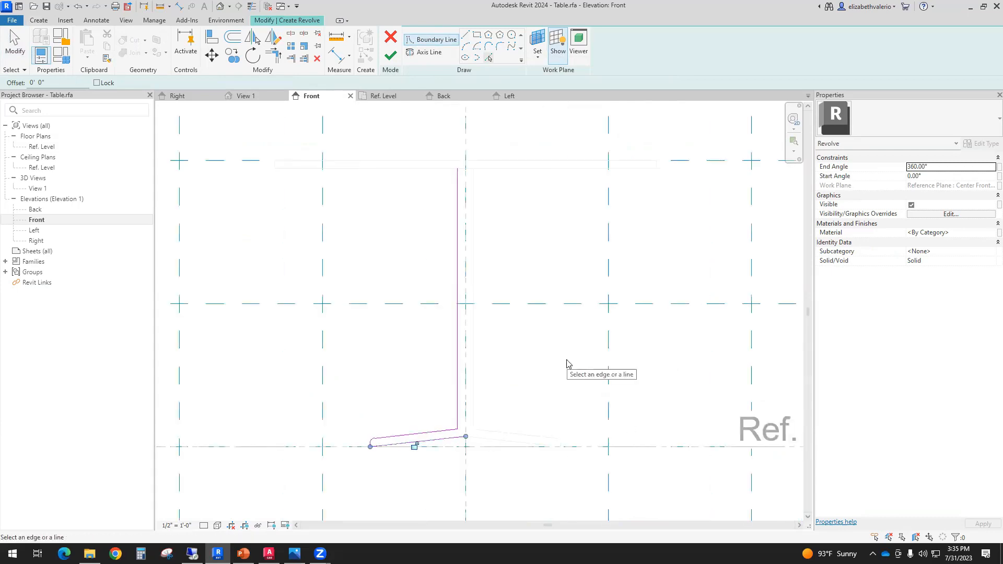
left_click(465, 404)
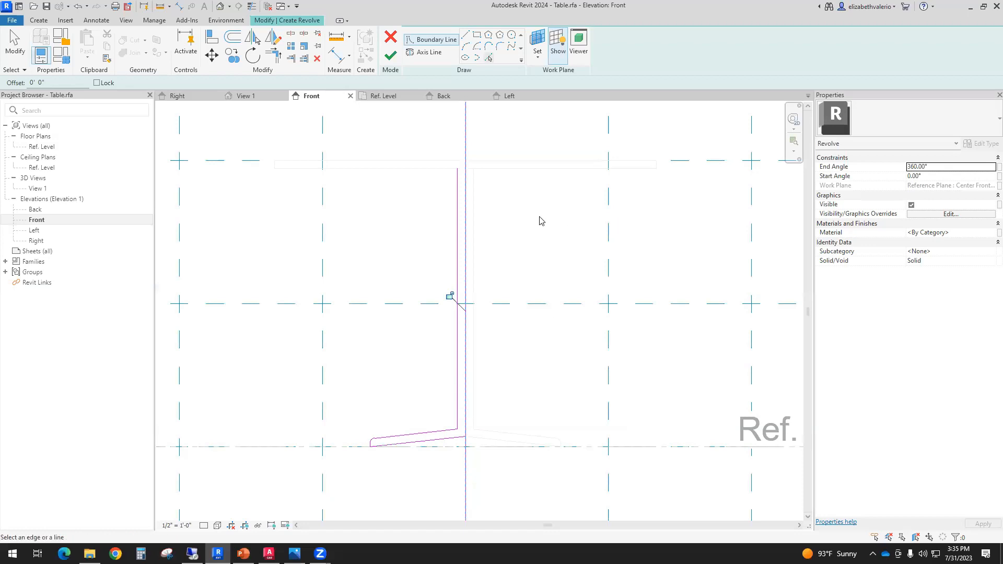
left_click(432, 168)
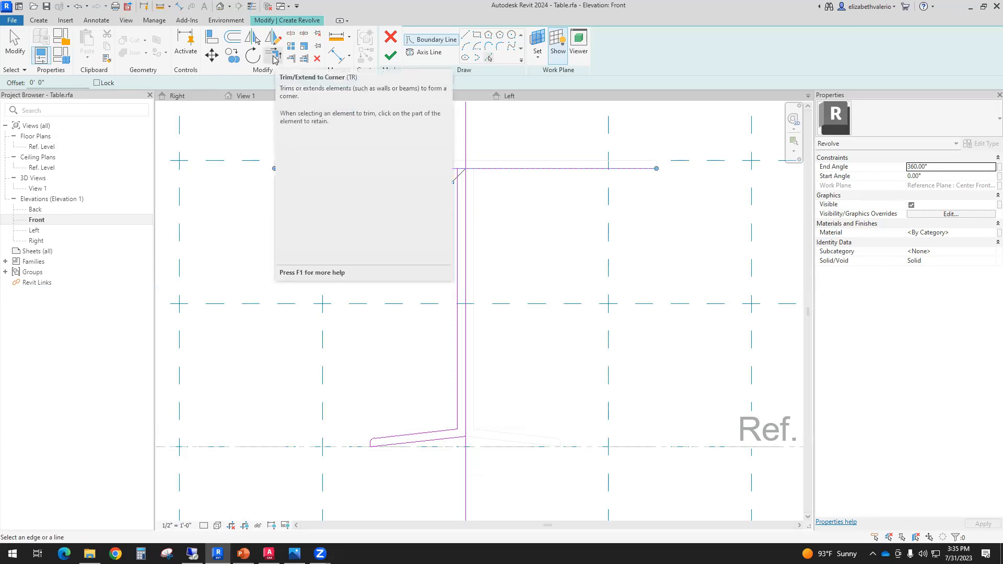
Trim the revolve boundary to corners so the left half of the stem and base forms a closed loop.
left_click(275, 59)
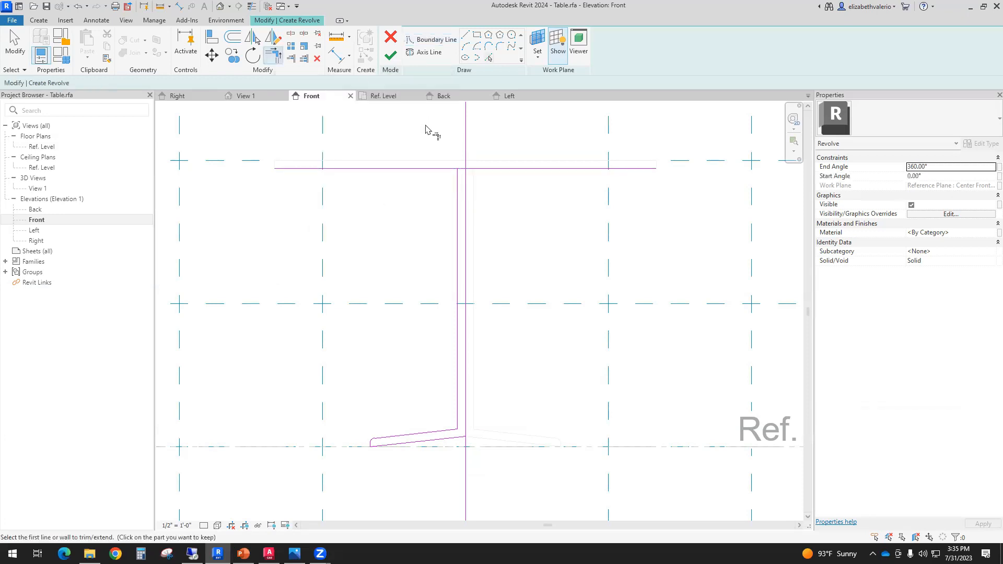
scroll(430, 130, "up", 3)
left_click(490, 203)
left_click(483, 207)
scroll(570, 258, "down", 2)
scroll(463, 460, "up", 4)
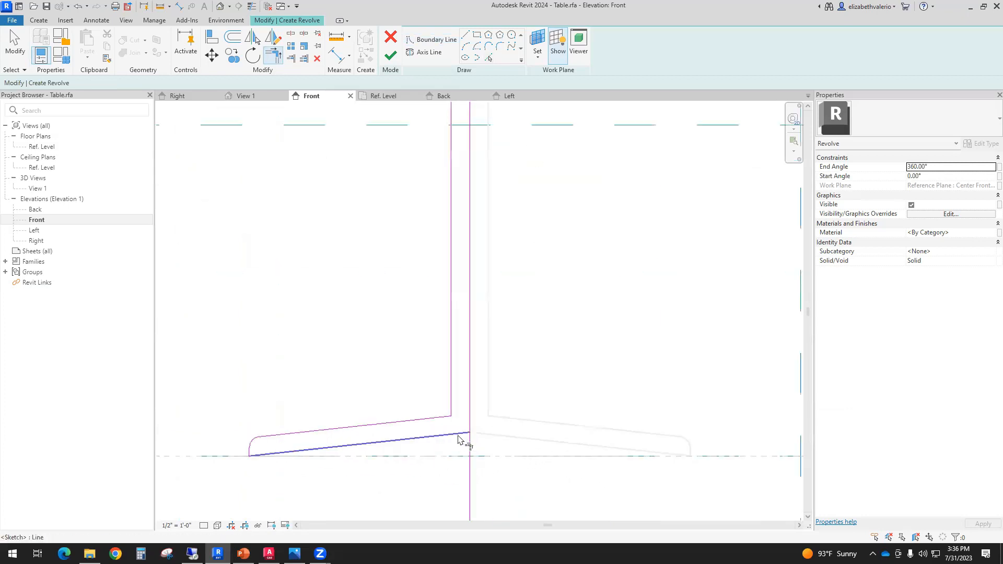
scroll(489, 436, "down", 3)
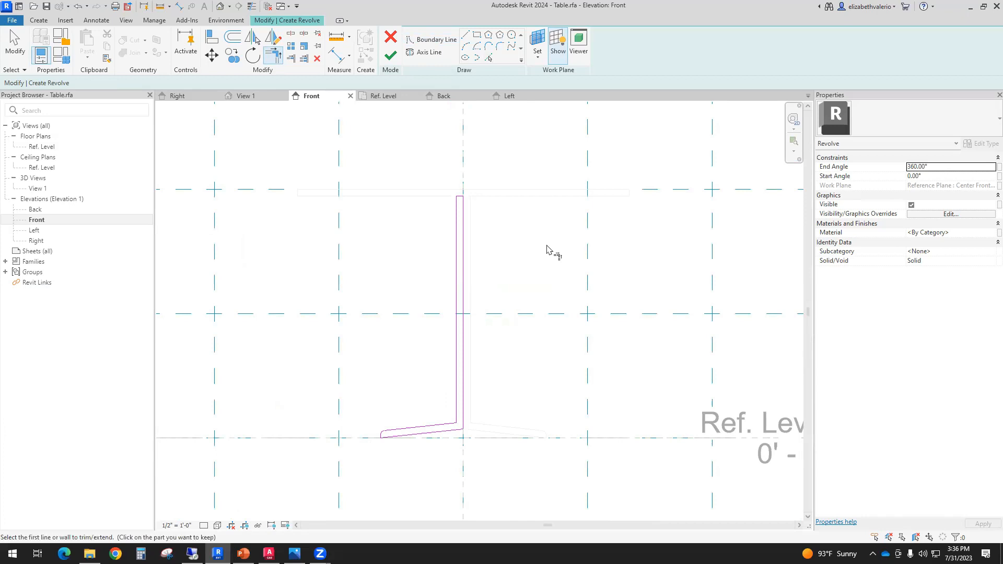
Set the revolve's axis line on the vertical center reference plane and finish the table base sketch.
left_click(429, 53)
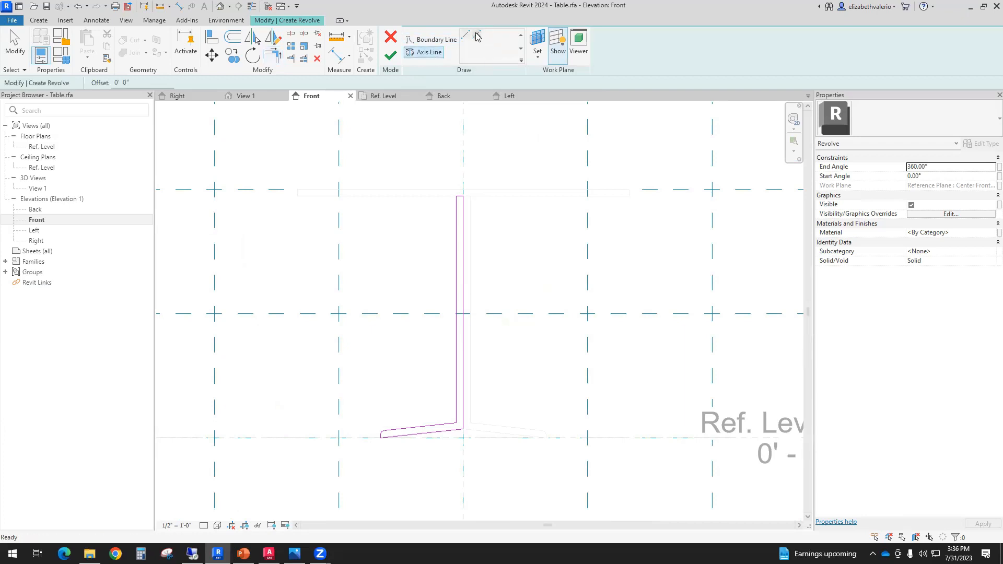
left_click(478, 35)
left_click(462, 275)
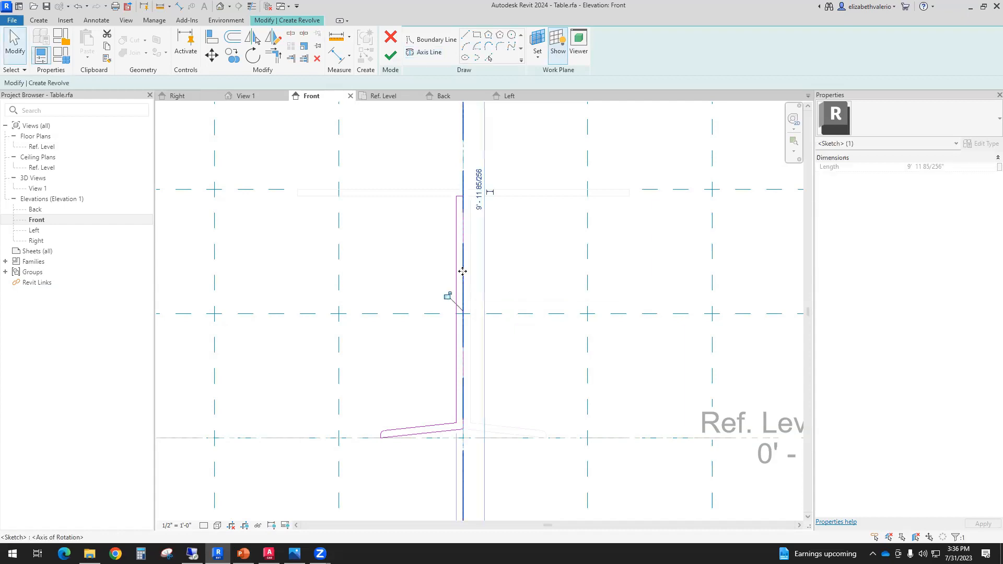
left_click(448, 293)
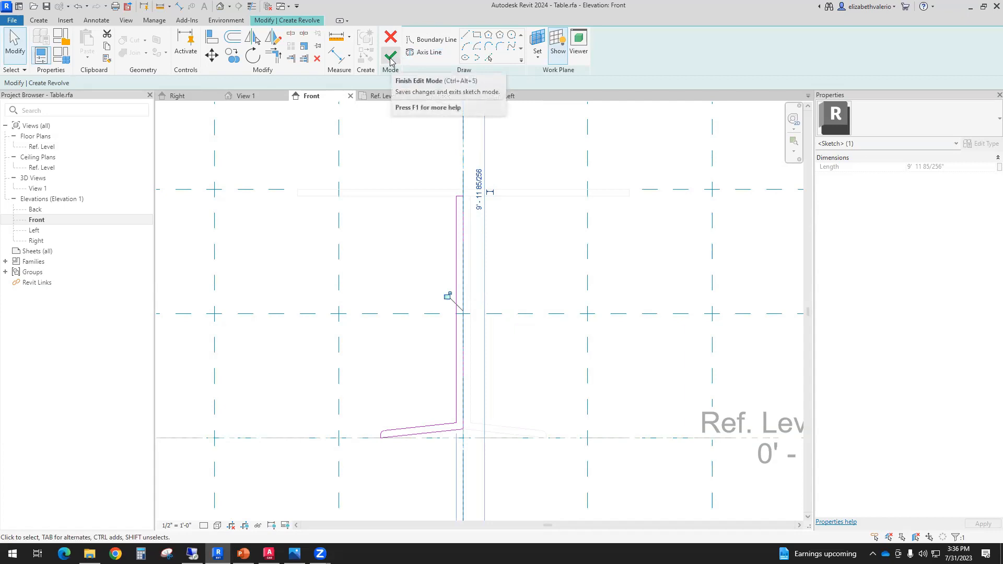
left_click(390, 58)
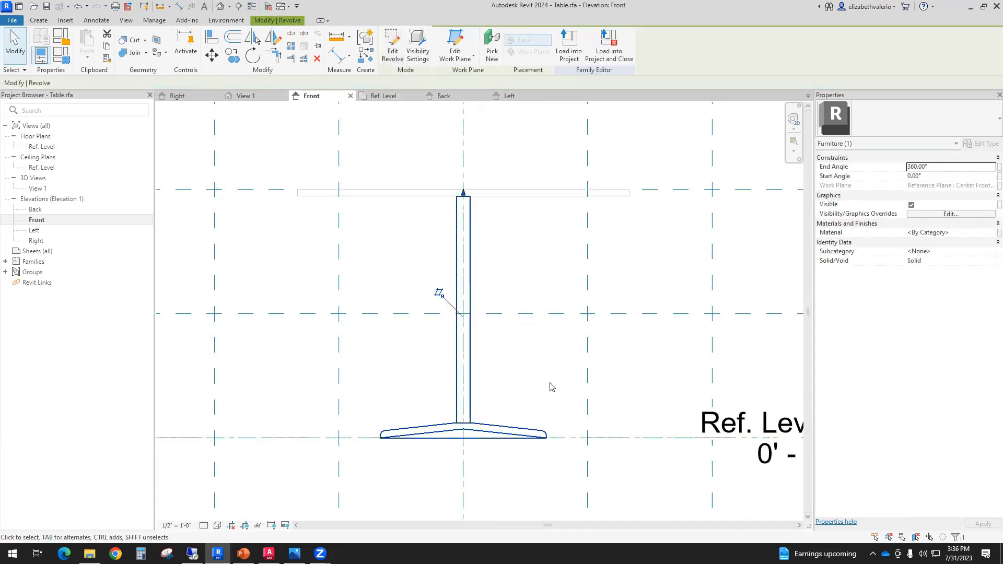
Open the 3D view View 1 and display the revolved table base in the Shaded visual style.
double_click(34, 189)
scroll(577, 365, "up", 5)
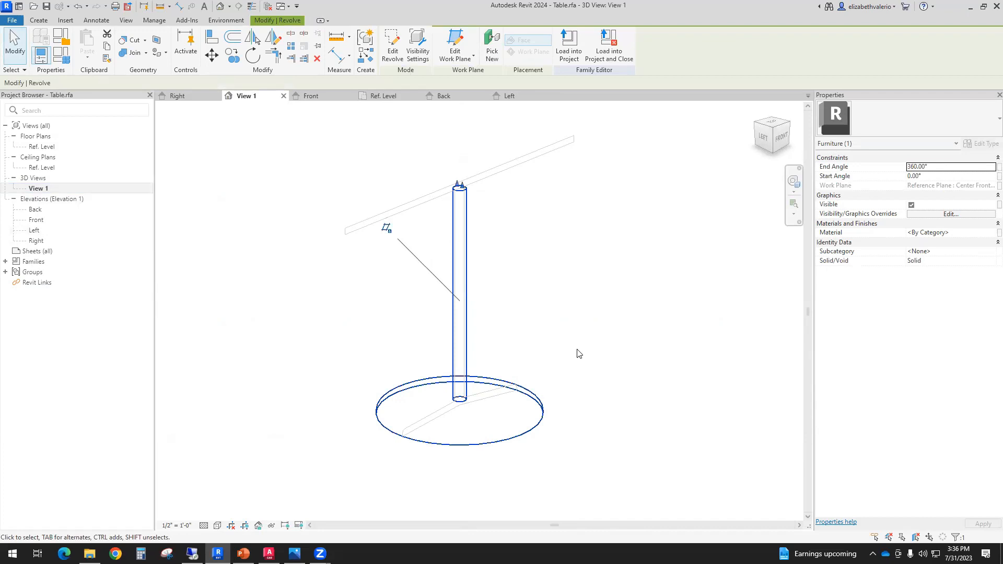
left_click(221, 531)
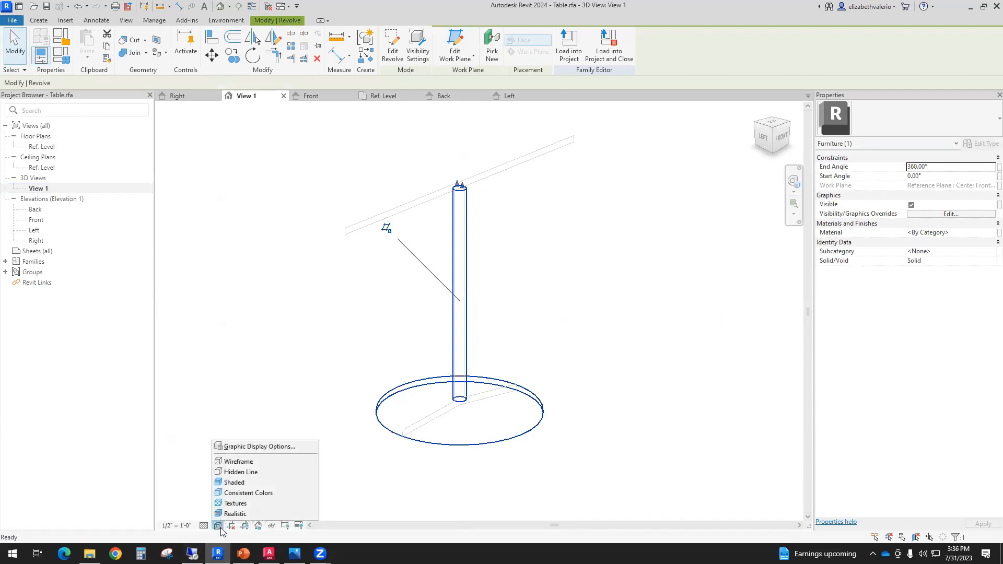
left_click(244, 482)
left_click(664, 439)
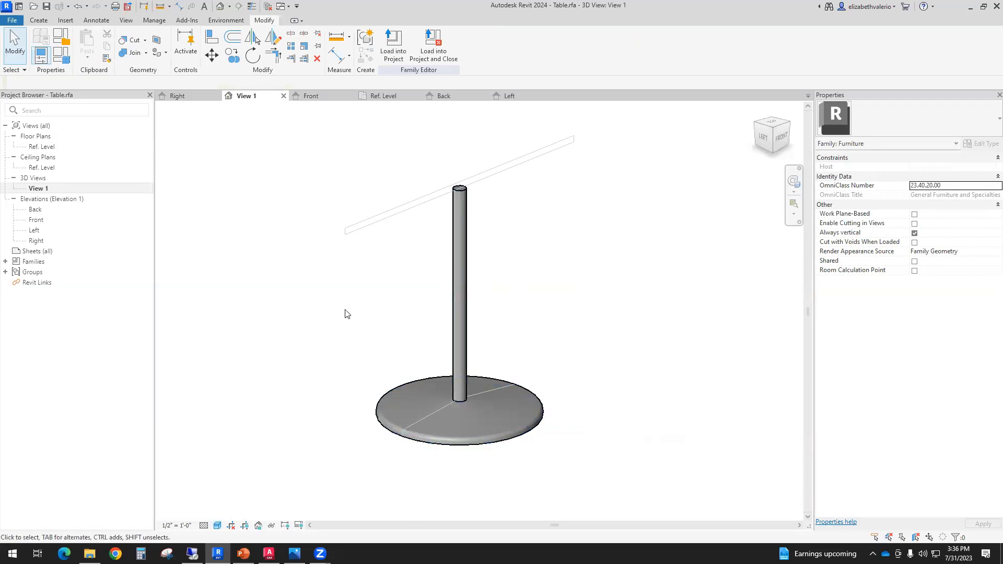
scroll(560, 305, "down", 1)
middle_click_drag(565, 311, 542, 365)
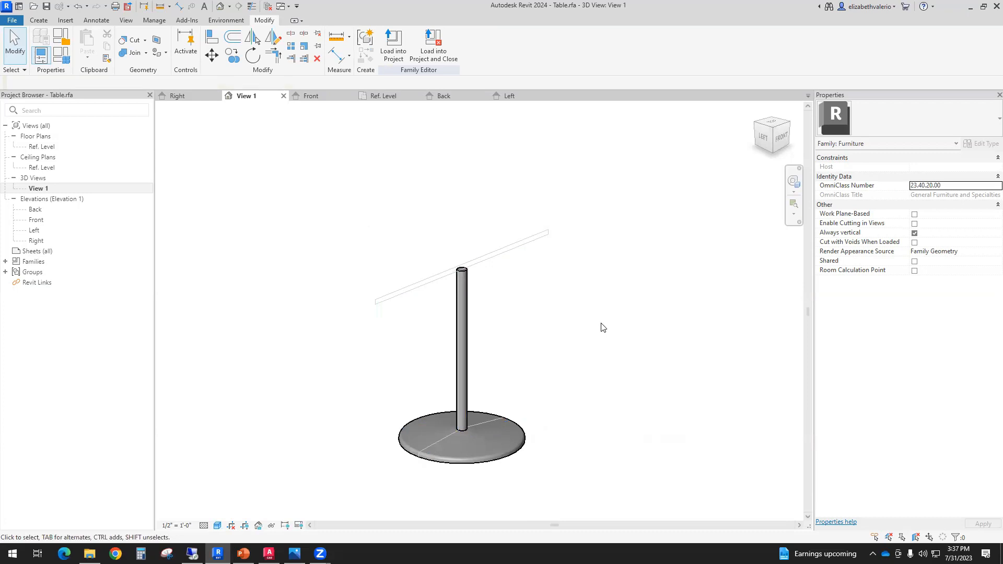
In the Front elevation, start an Extrusion and trace all four edges of the CAD tabletop with Pick Lines.
double_click(43, 220)
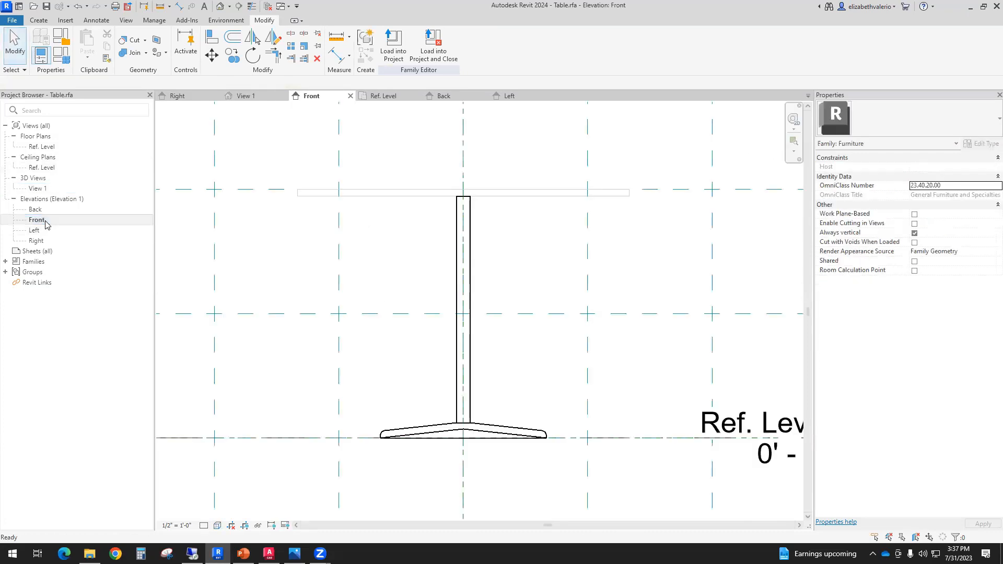
left_click(36, 21)
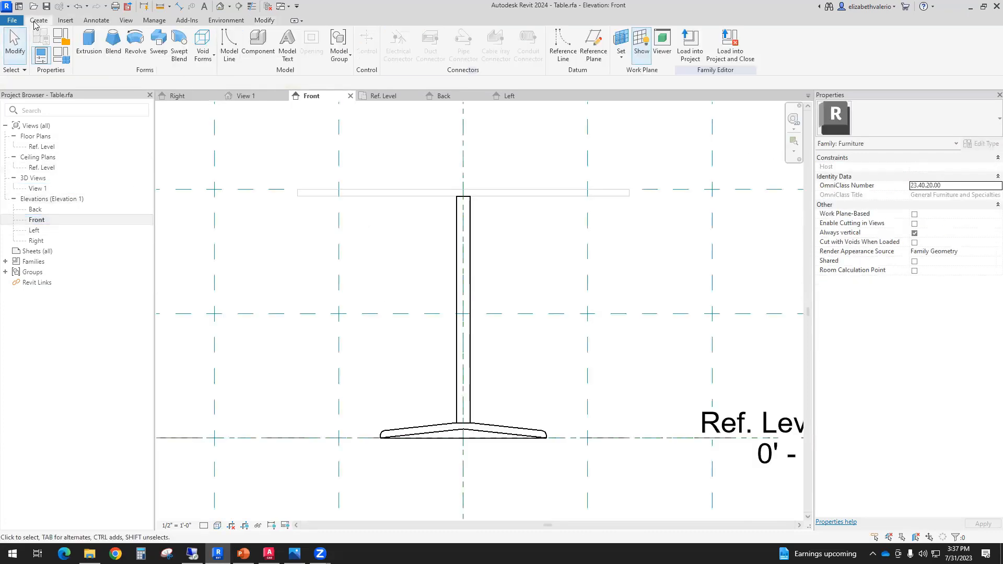
left_click(89, 39)
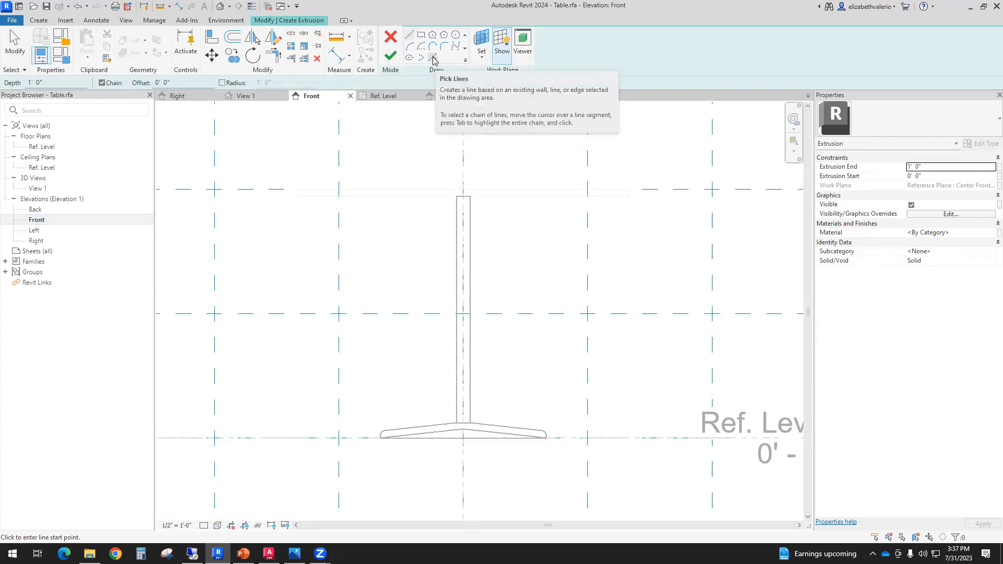
left_click(433, 58)
left_click(394, 191)
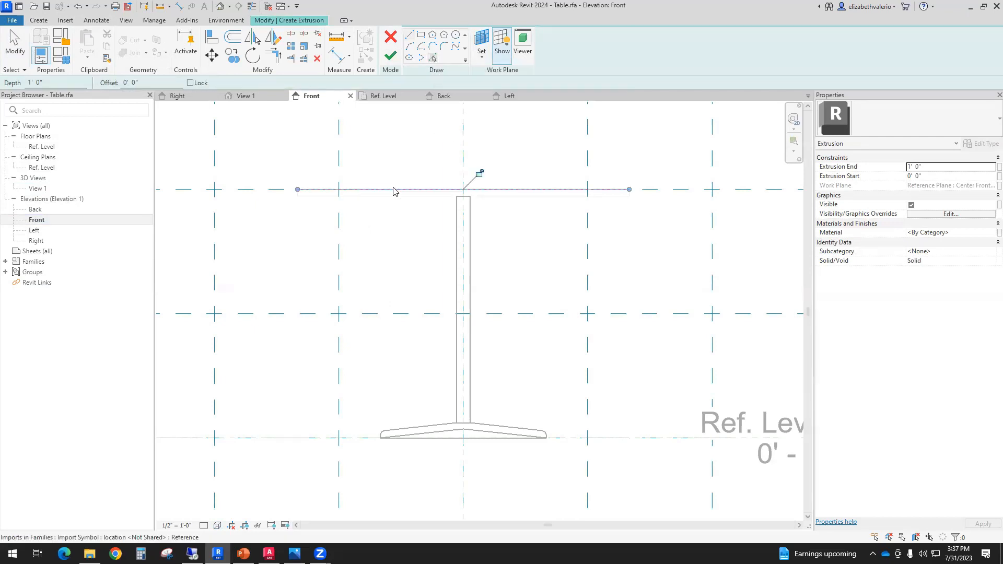
scroll(310, 196, "up", 2)
left_click(286, 191)
scroll(411, 227, "down", 2)
scroll(688, 216, "up", 2)
scroll(663, 196, "up", 1)
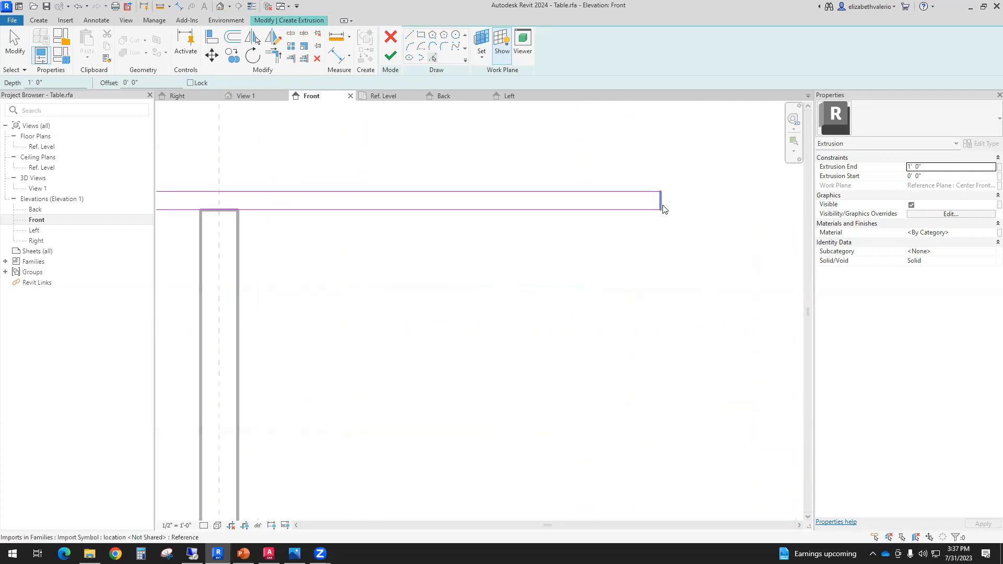
left_click(662, 208)
scroll(540, 362, "down", 2)
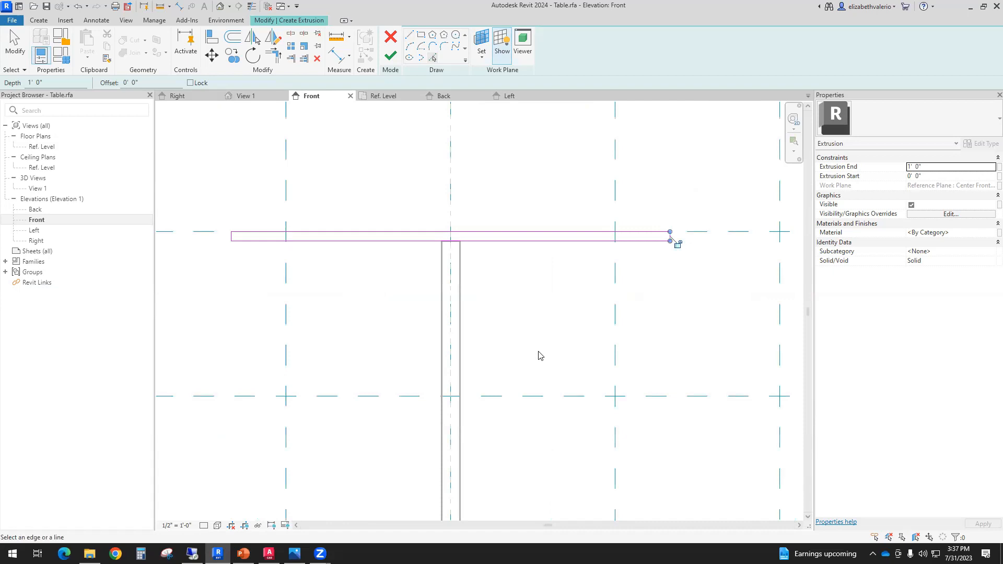
Set the tabletop's Extrusion End to 5' and finish the extrusion sketch.
scroll(517, 324, "down", 1)
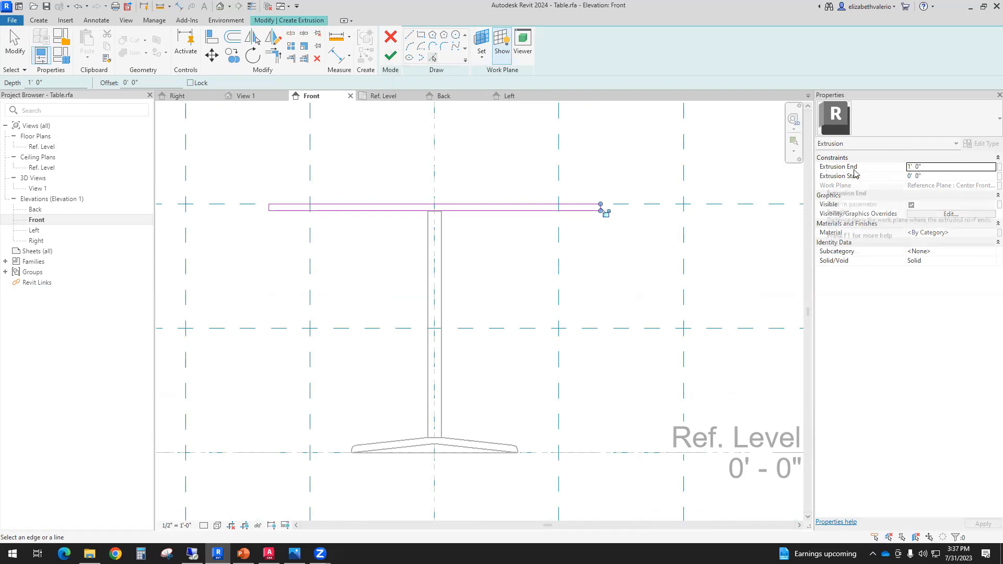
left_click(915, 166)
type("5'")
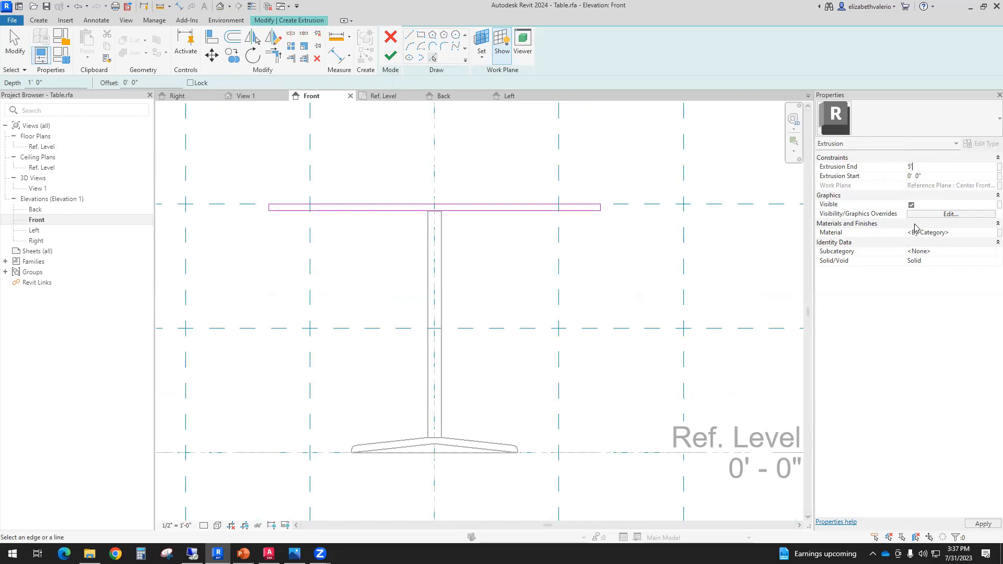
key("Return")
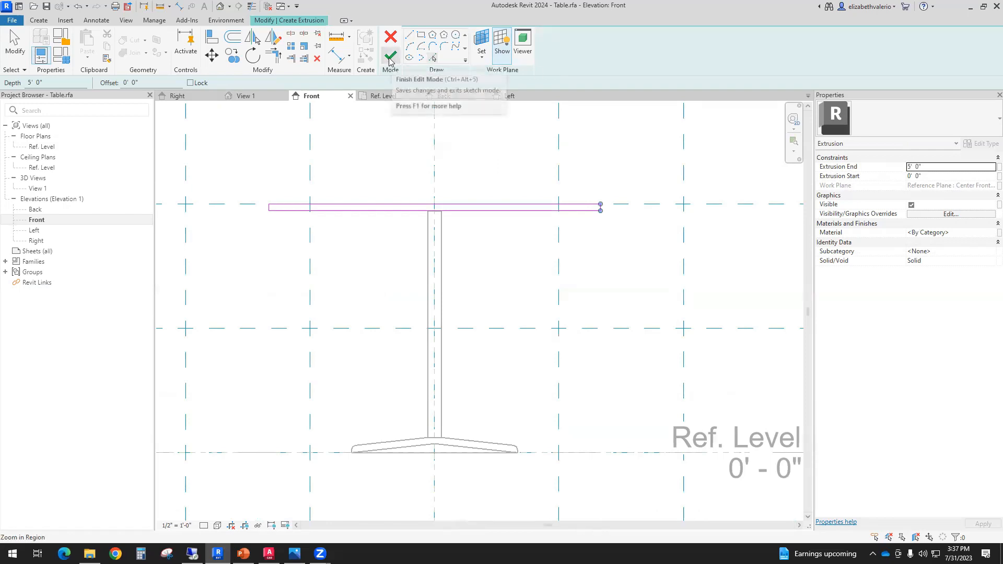
left_click(390, 61)
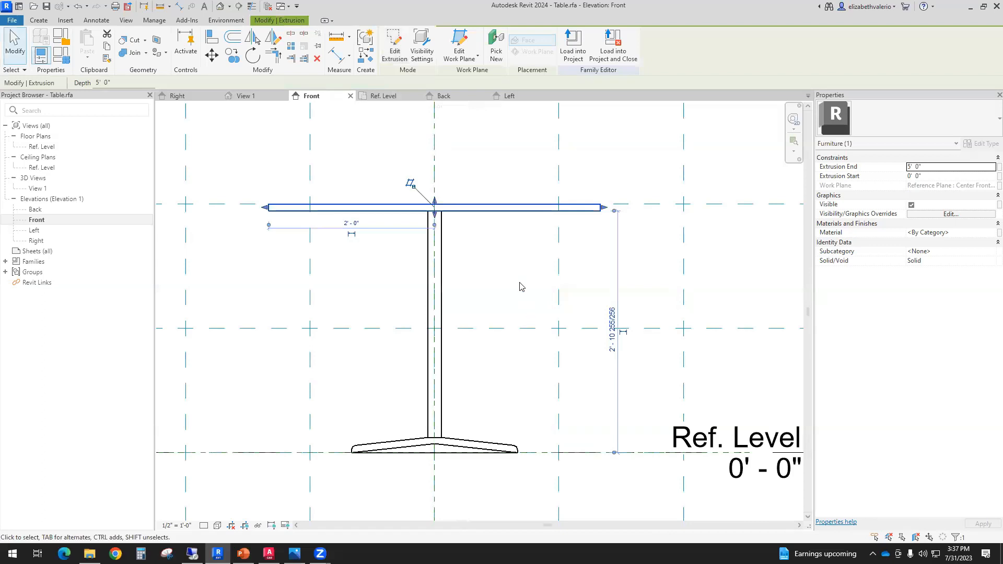
In the 3D view View 1, set the tabletop's Extrusion End to 2.5 and Extrusion Start to -2.5 to center it over the base.
key("Escape")
double_click(36, 189)
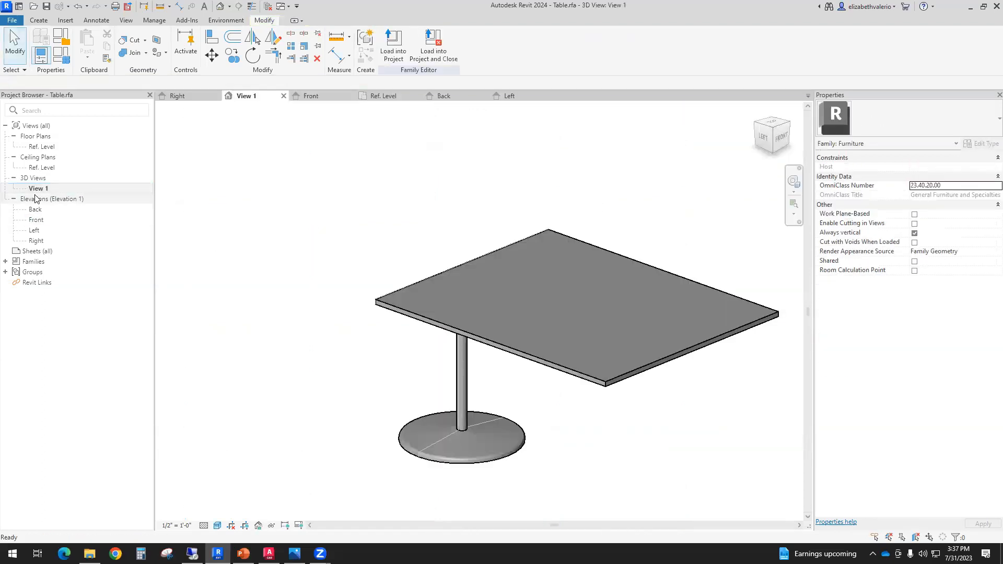
middle_click_drag(601, 469, 640, 444, "shift")
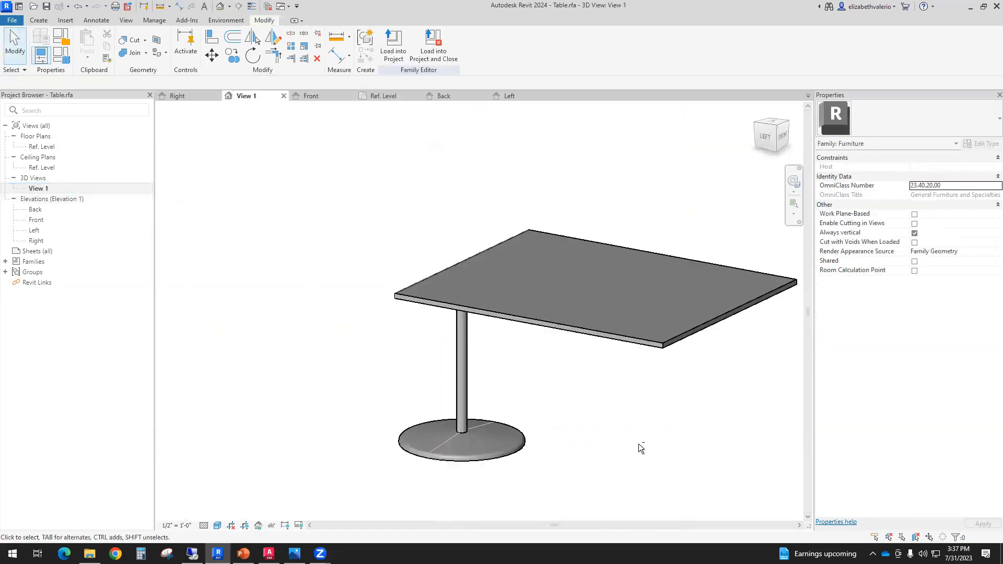
mouse_move(575, 484)
middle_mouse_down("shift")
mouse_move(678, 455)
mouse_move(663, 500)
middle_mouse_up("shift")
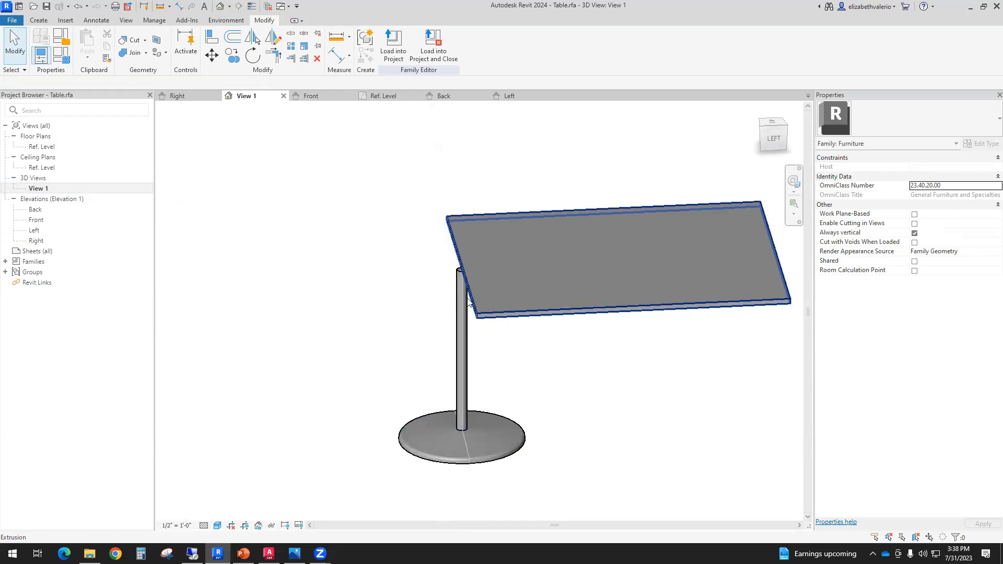
mouse_move(716, 385)
middle_mouse_down("shift")
mouse_move(700, 397)
mouse_move(730, 395)
mouse_move(725, 382)
middle_mouse_up("shift")
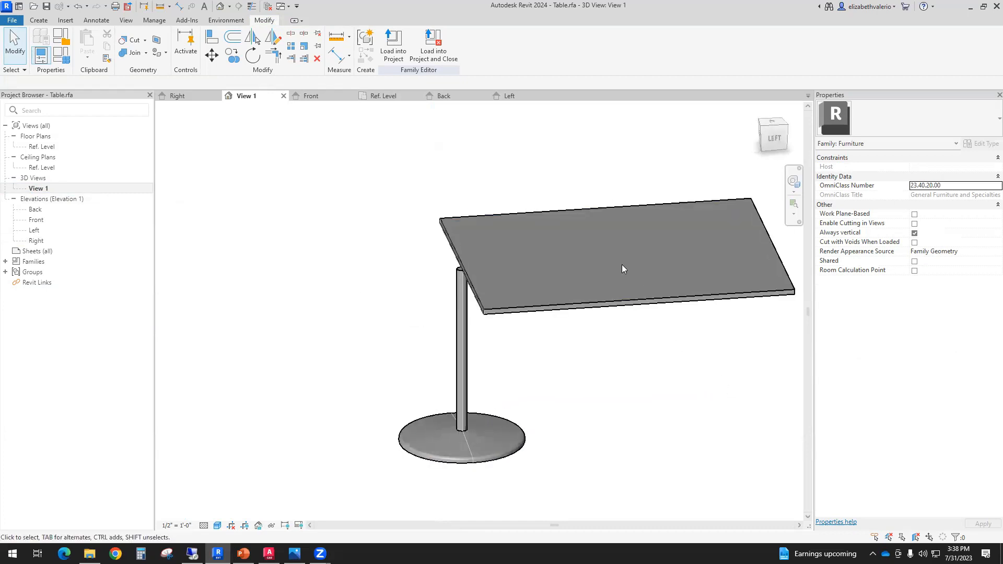
left_click(608, 298)
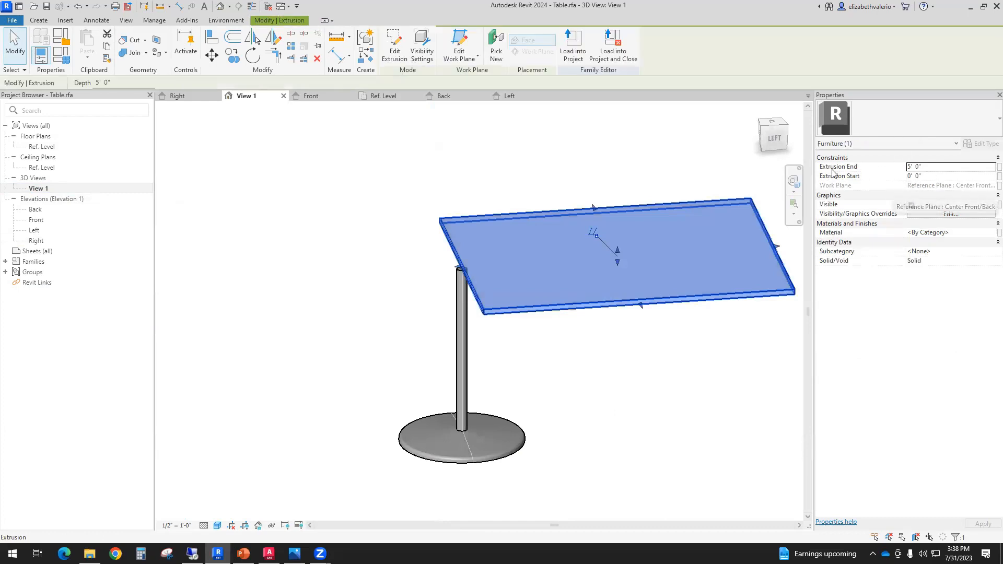
left_click(937, 167)
type("2.5")
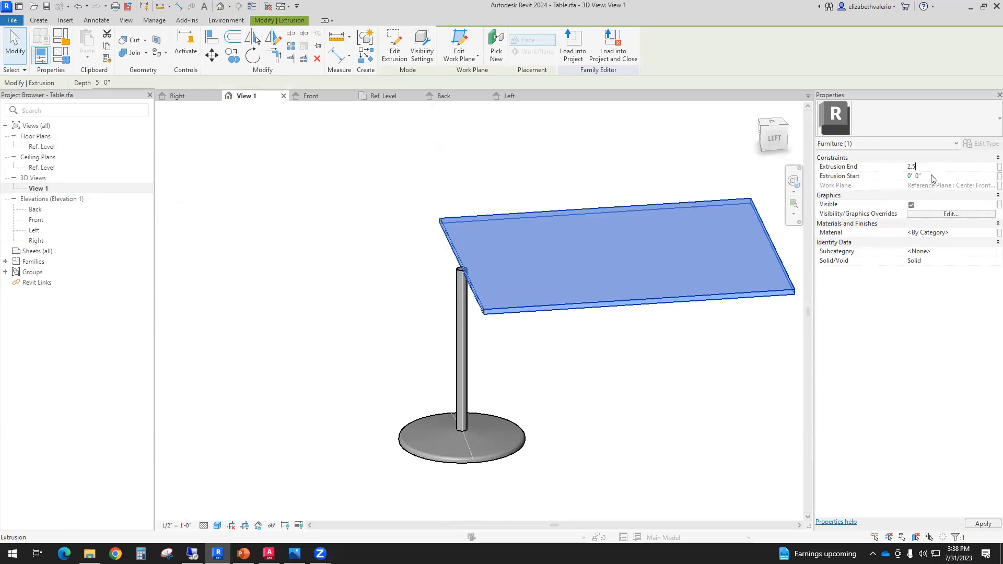
left_click(933, 176)
type("-2.5")
key("Return")
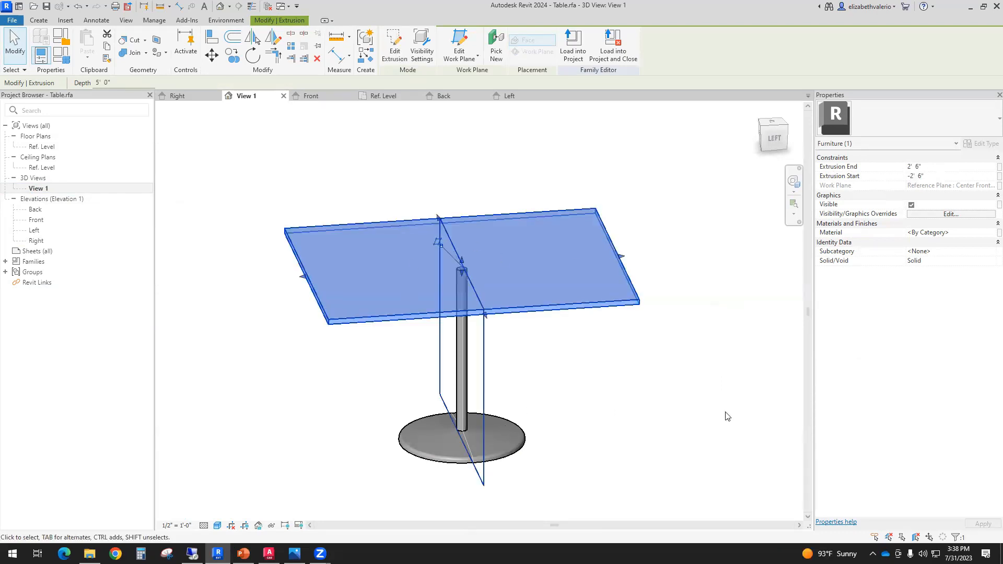
left_click(643, 399)
middle_click_drag(654, 425, 686, 402, "shift")
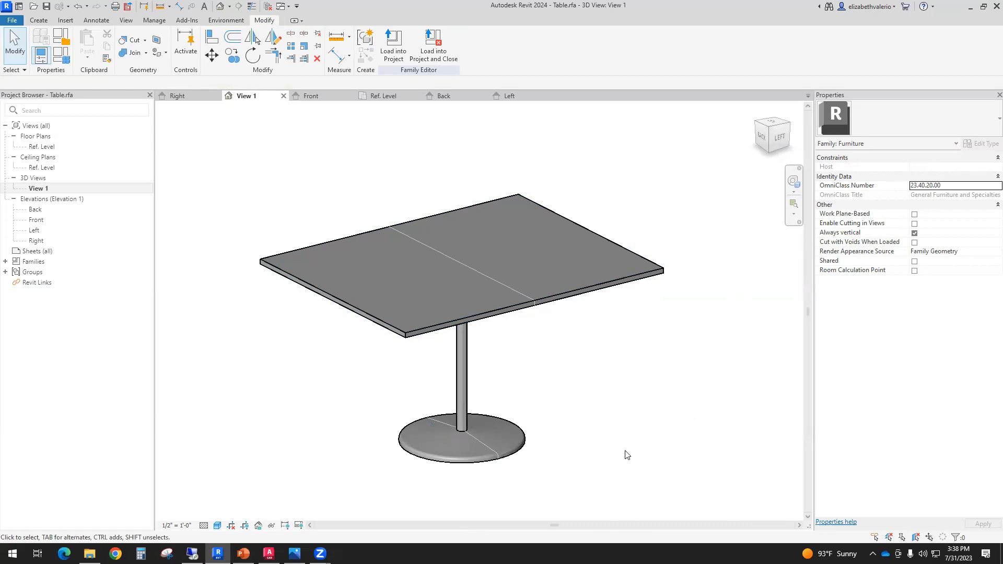
middle_click_drag(631, 439, 603, 369, "shift")
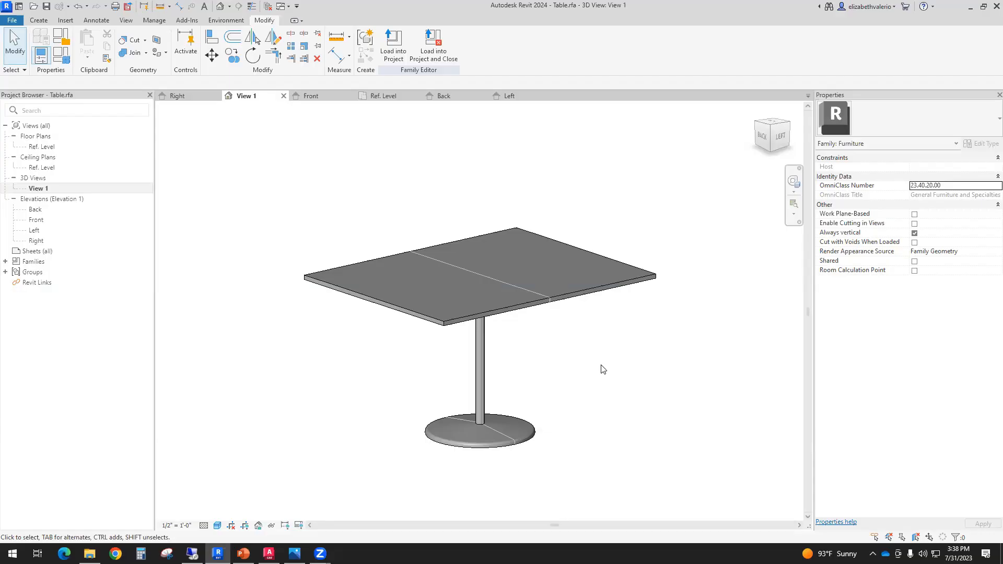
In the Ref. Level floor plan, add an aligned dimension across the tabletop's width and set the view scale to 1/4" = 1'-0".
double_click(49, 147)
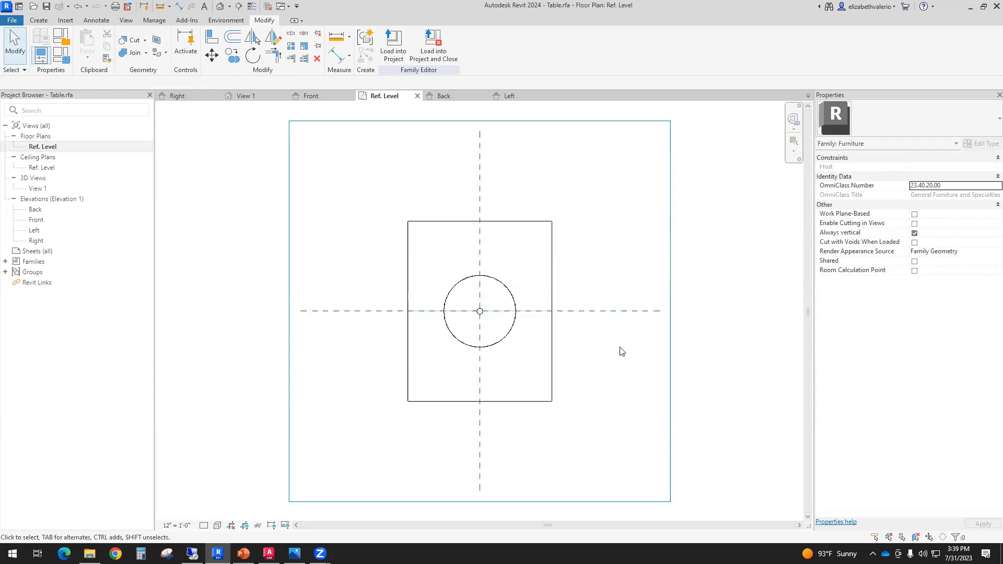
middle_click_drag(621, 350, 582, 356)
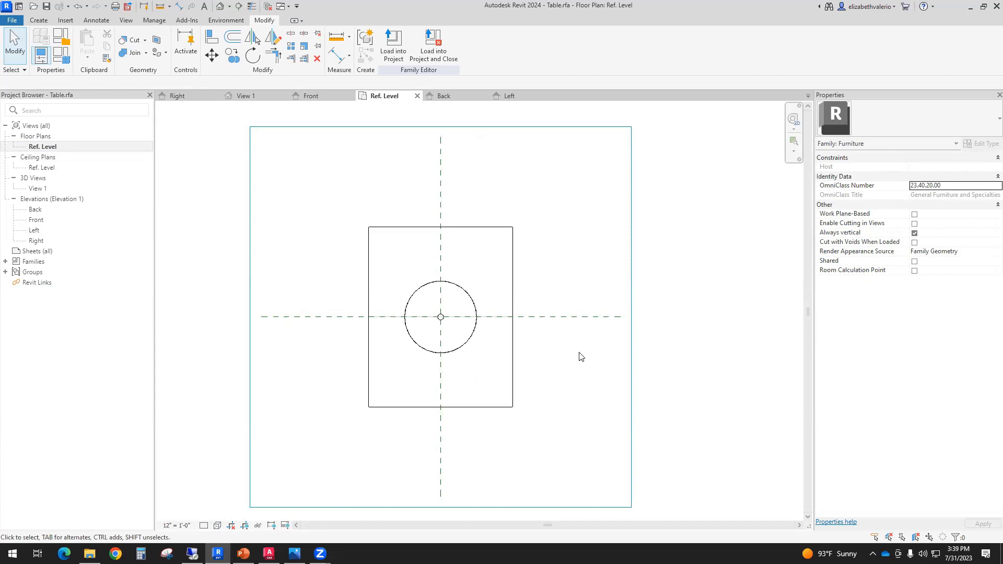
left_click(96, 20)
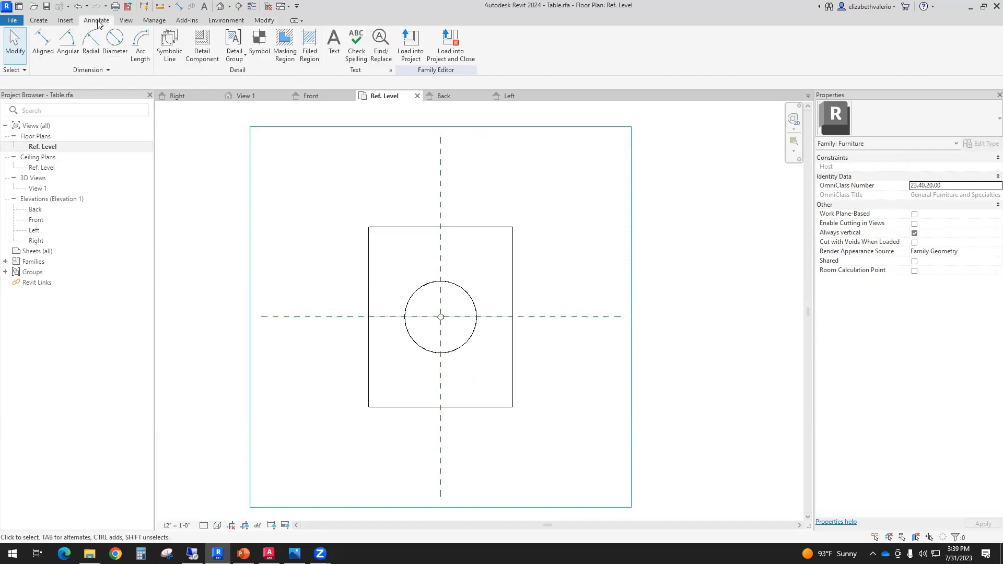
left_click(42, 44)
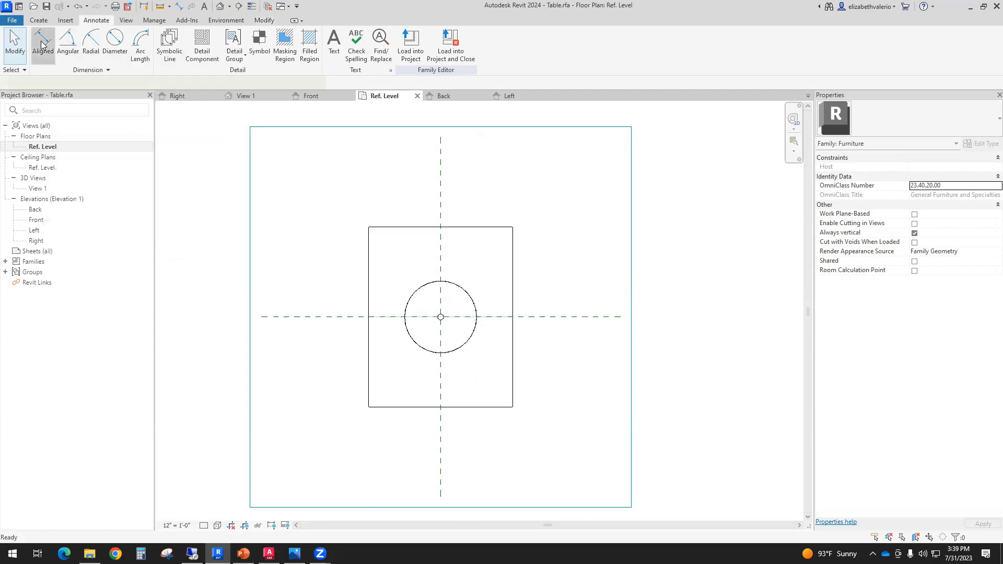
left_click(371, 236)
left_click(514, 243)
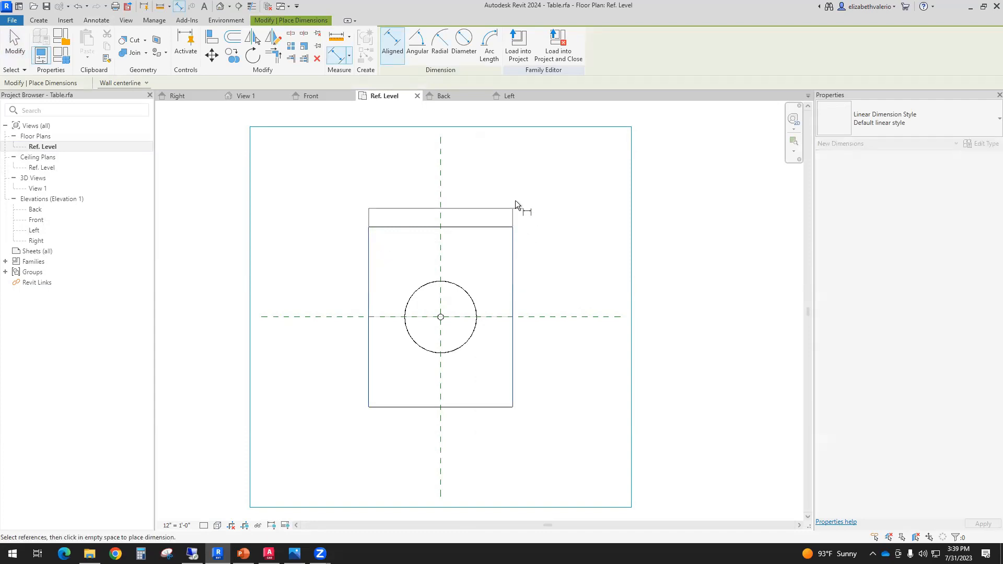
left_click(463, 208)
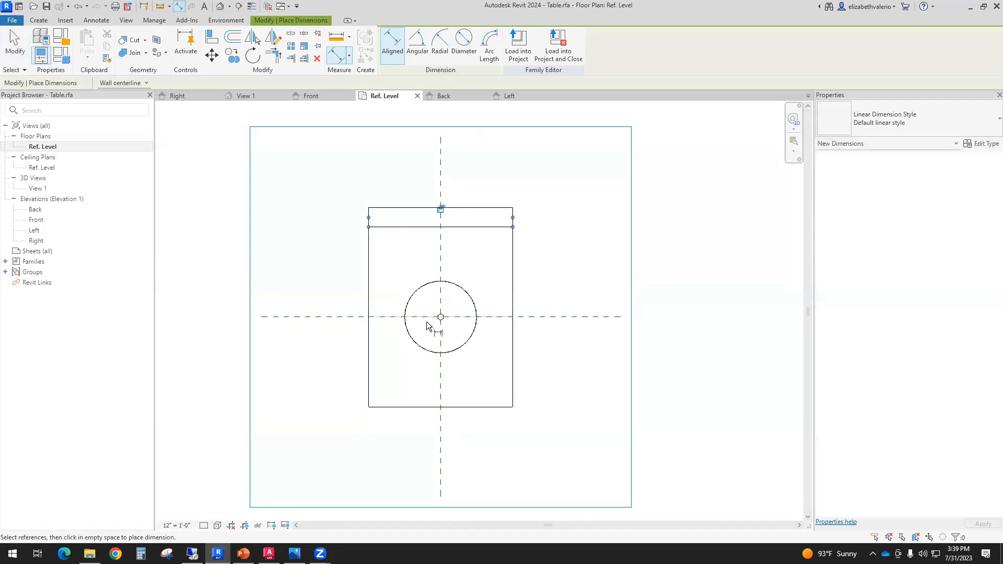
left_click(176, 524)
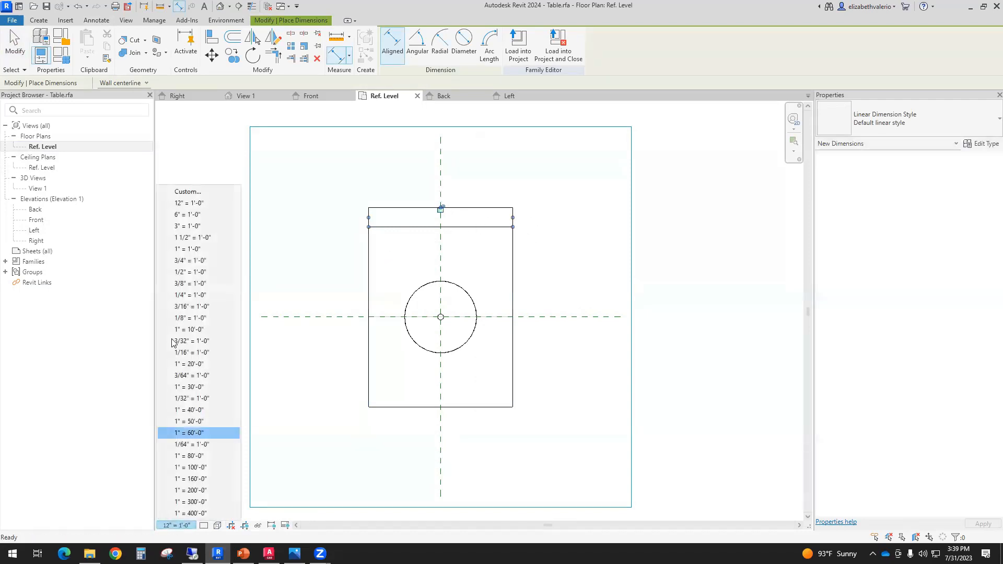
left_click(178, 296)
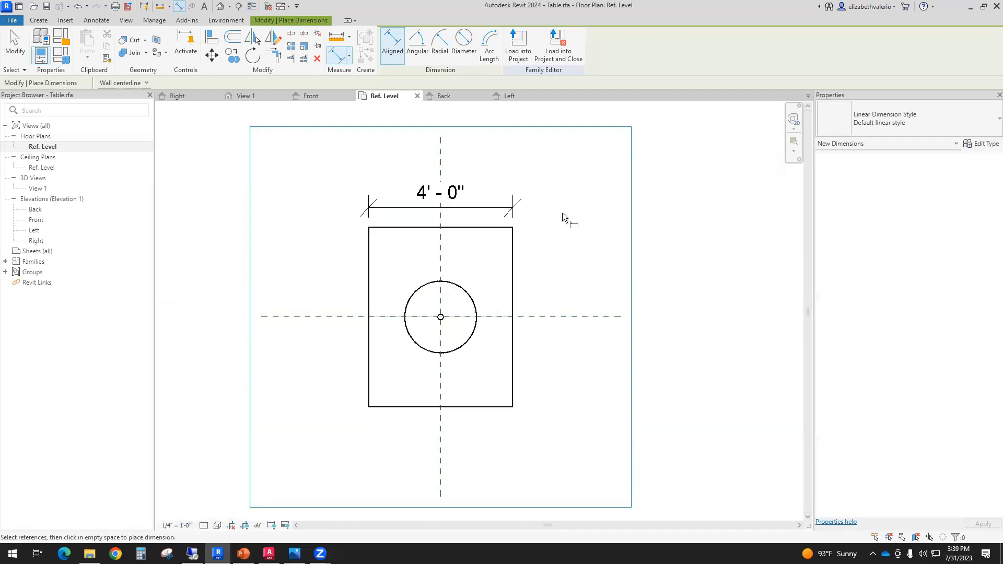
Add an aligned dimension between the tabletop's front and back edges, placed beside its right edge.
left_click(496, 228)
left_click(488, 406)
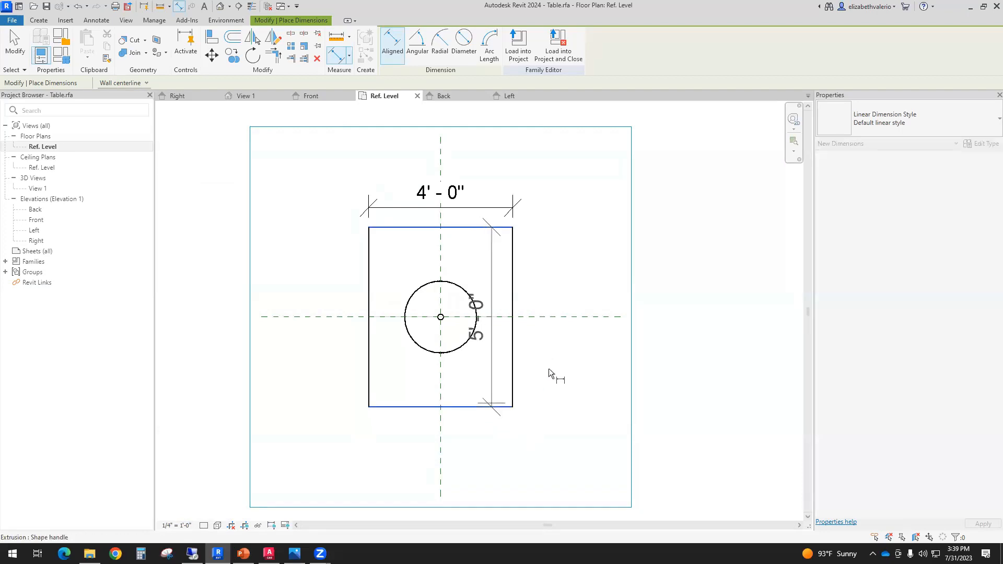
left_click(554, 362)
key("Escape")
key("Escape")
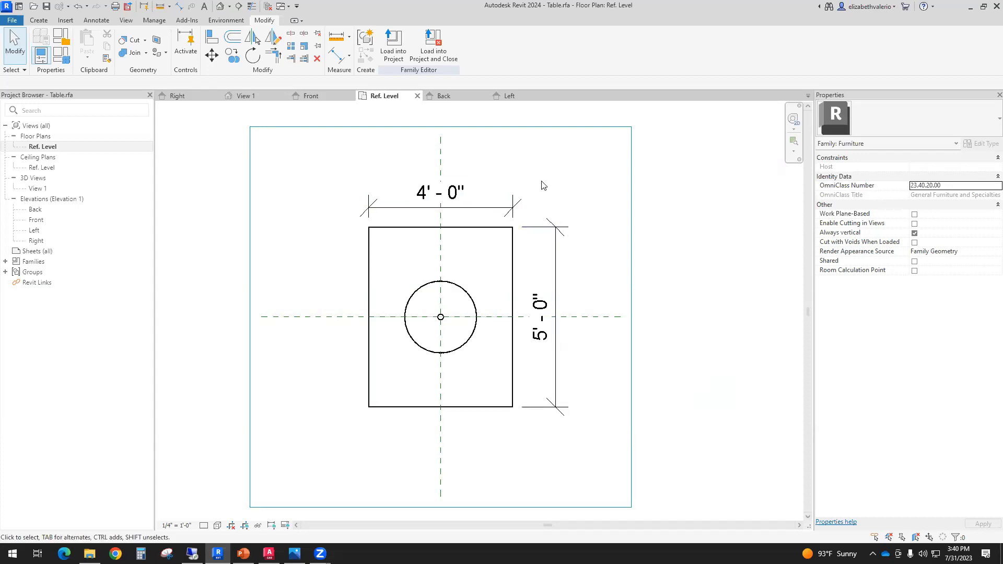
Delete both tabletop dimensions and display the Ref. Level plan in the Shaded visual style.
left_click(480, 210)
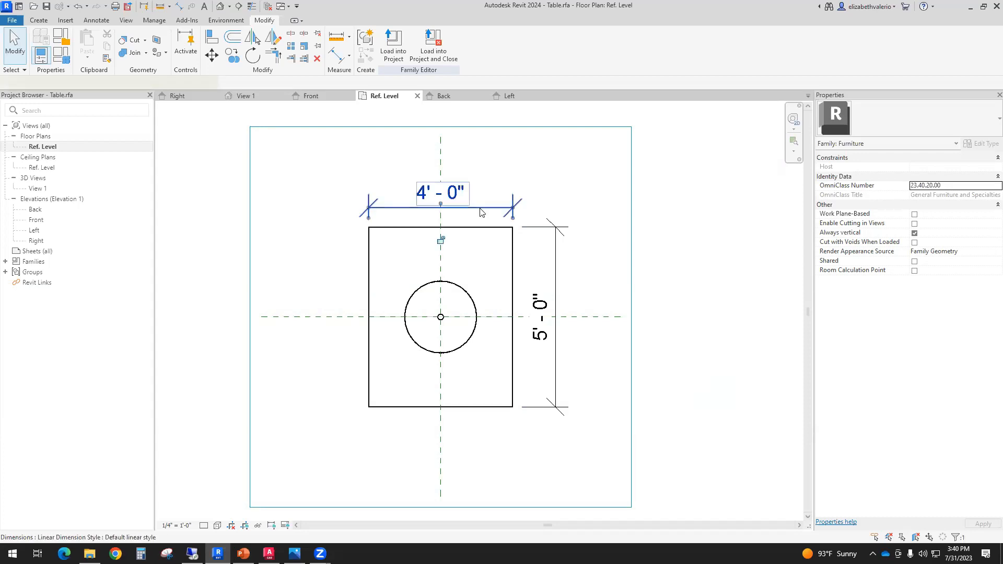
key("Delete")
left_click(554, 274)
key("Delete")
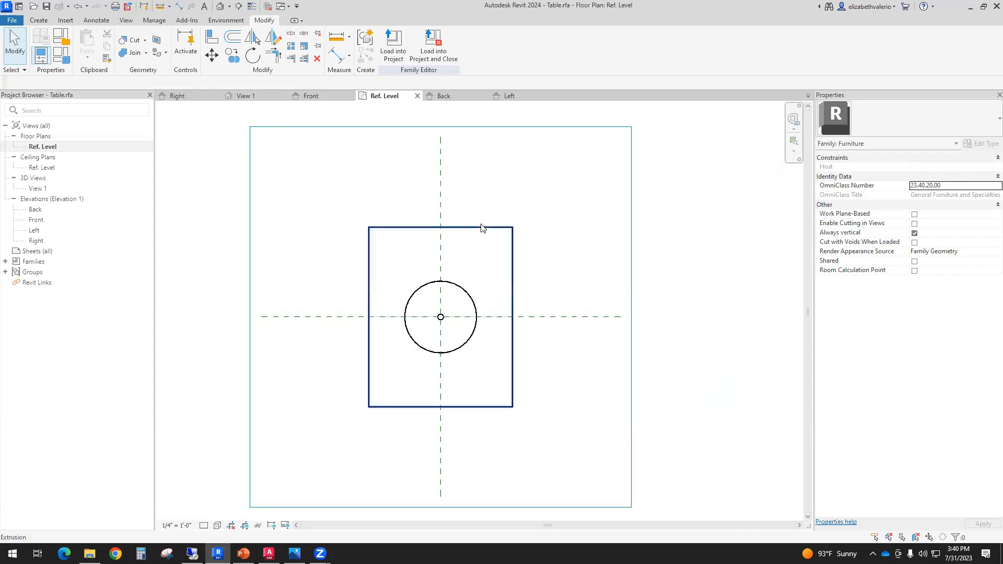
left_click(217, 525)
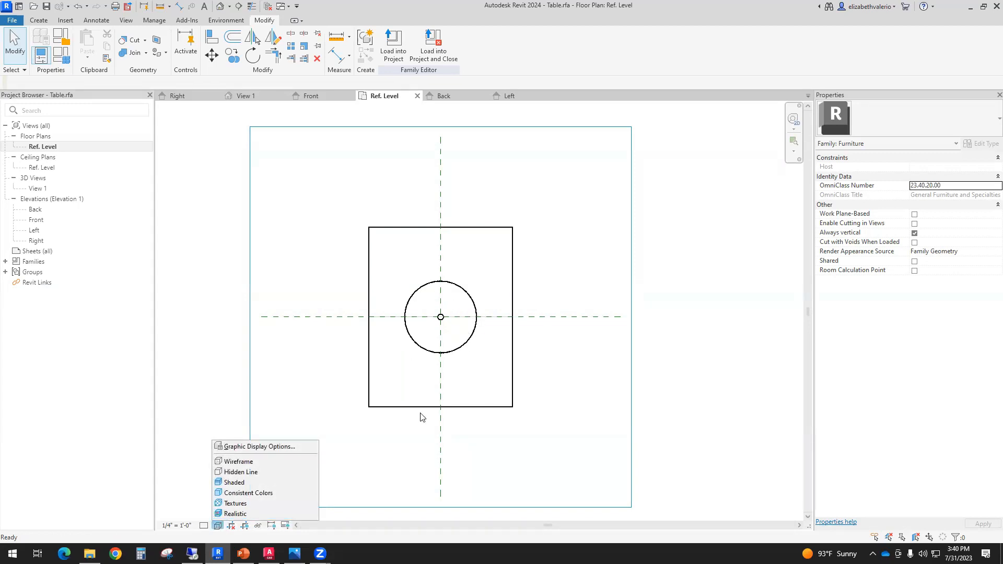
left_click(255, 481)
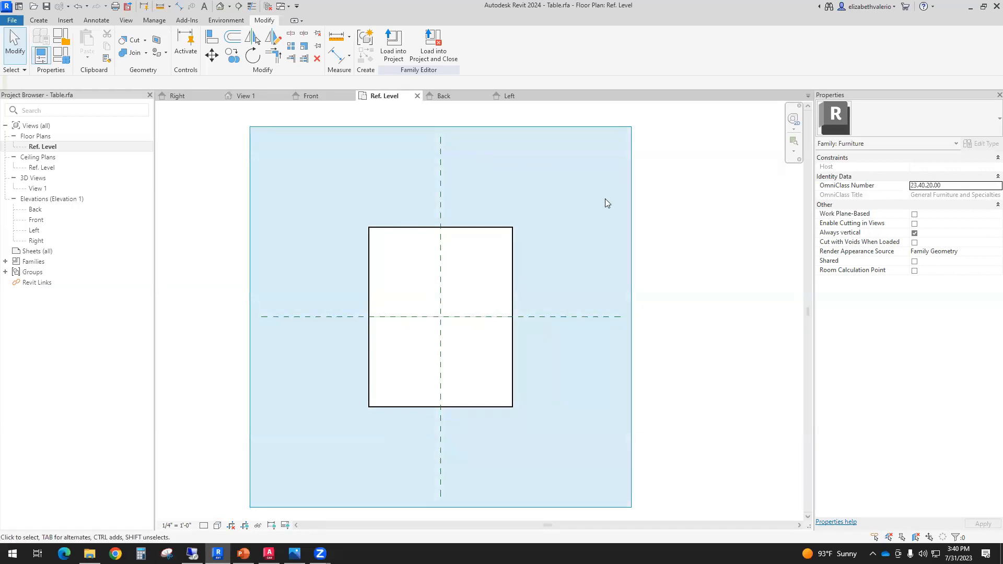
Draw two horizontal reference planes, one behind and one in front of the tabletop, each about 3'-8" from the center plane.
left_click(38, 20)
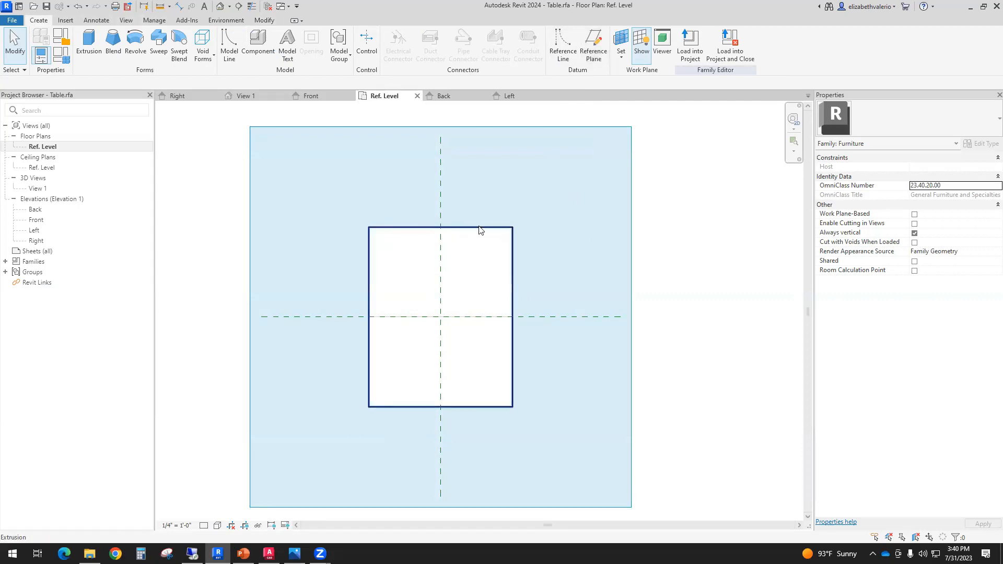
left_click(592, 45)
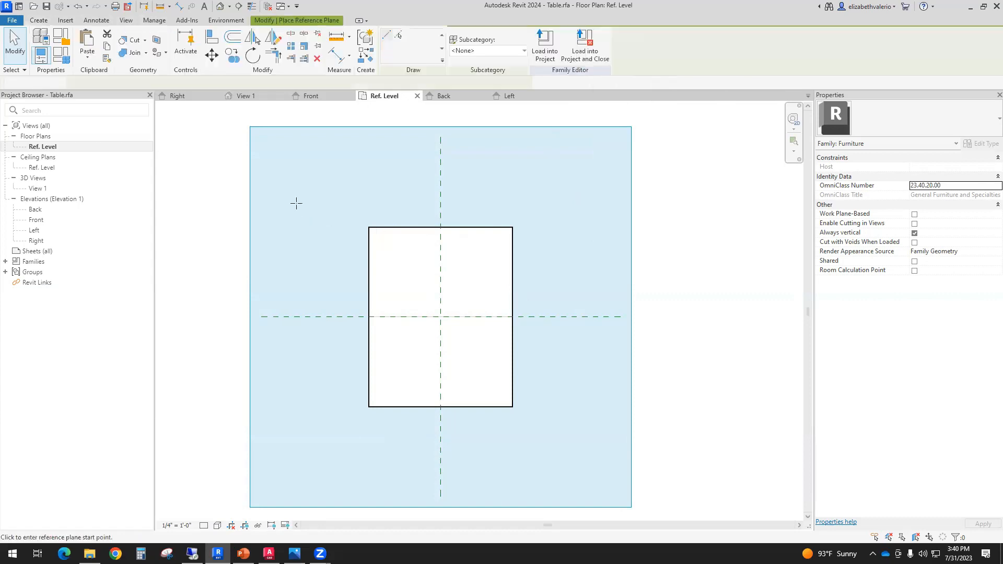
left_click(264, 185)
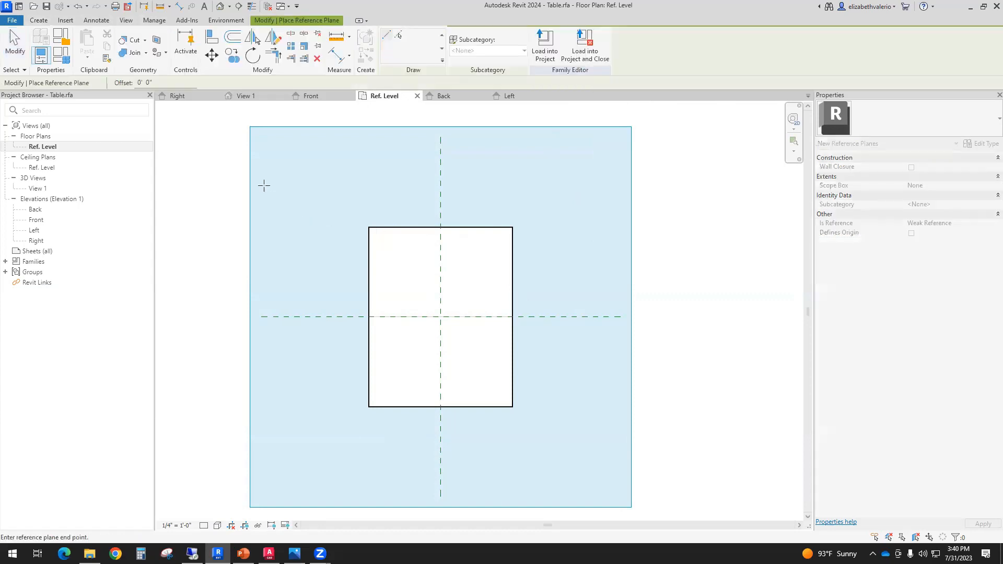
left_click(615, 185)
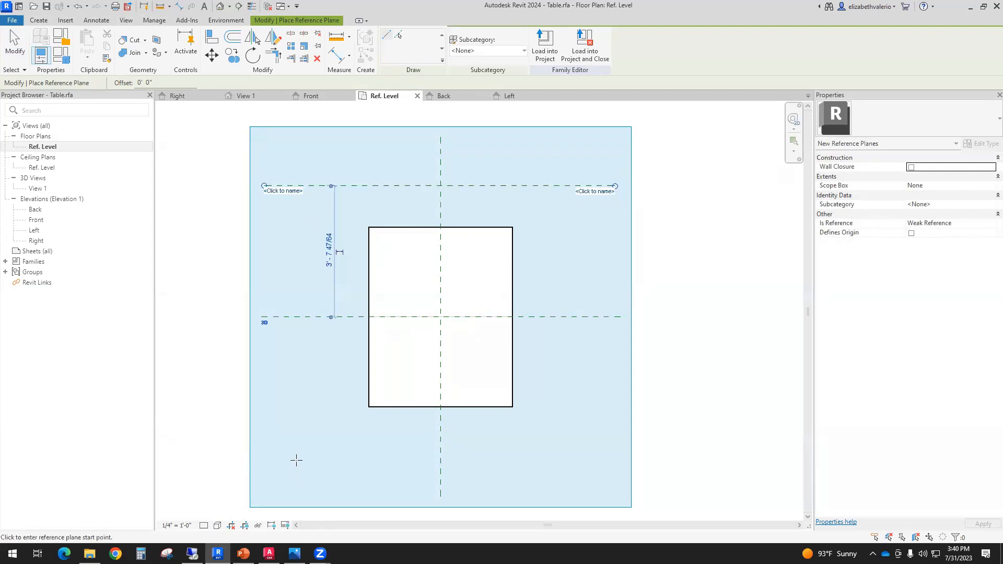
left_click(264, 448)
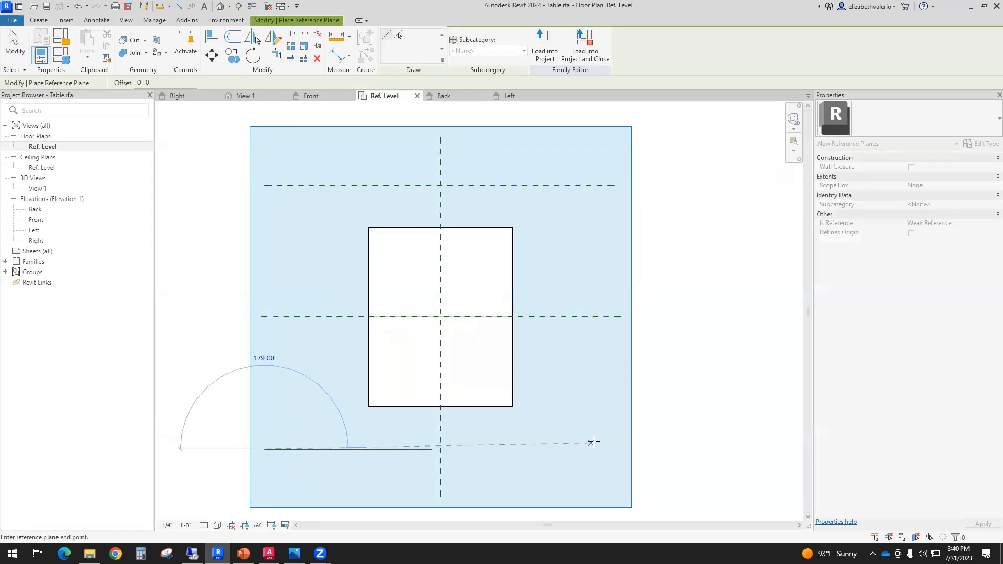
left_click(612, 444)
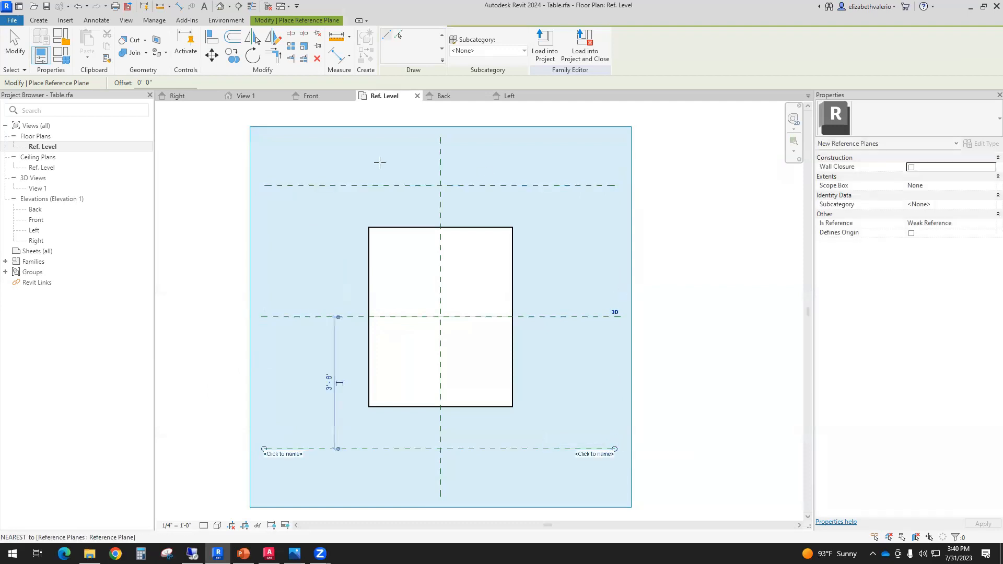
Draw two vertical reference planes, one on either side of the tabletop, crossing both new horizontal planes.
left_click(319, 138)
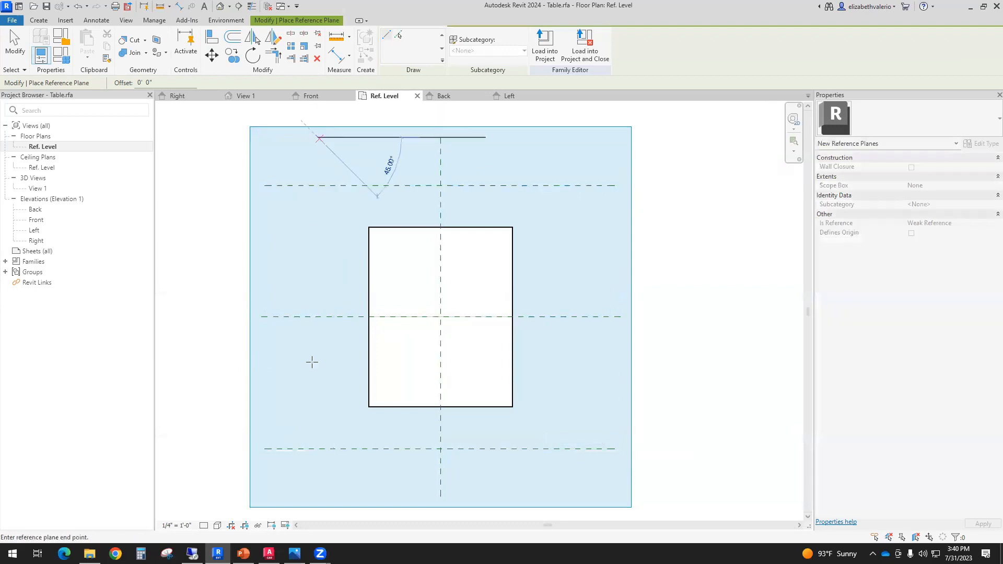
left_click(318, 486)
left_click(568, 141)
left_click(569, 486)
key("Escape")
key("Escape")
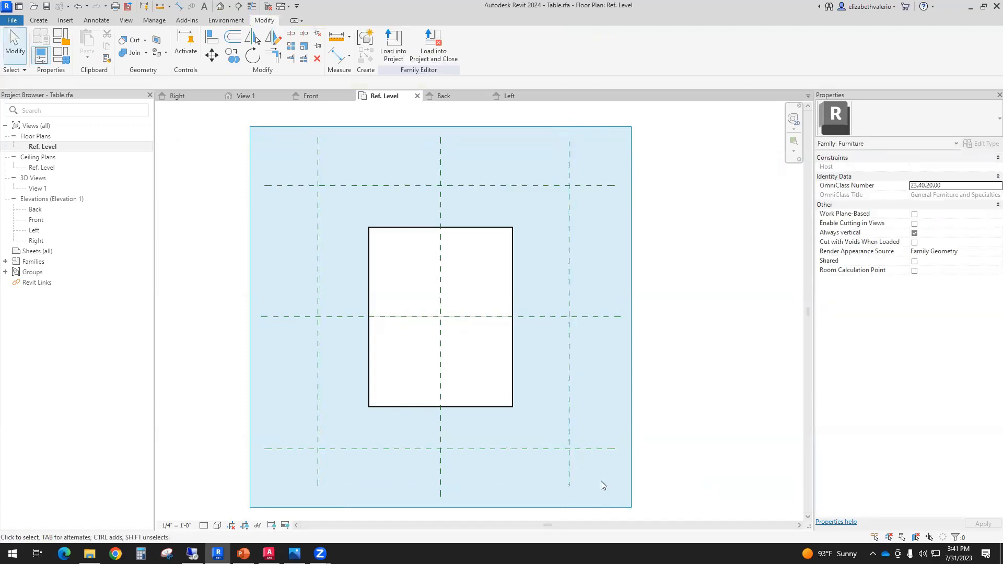
Name the horizontal reference plane behind the tabletop "back of table".
left_click(368, 185)
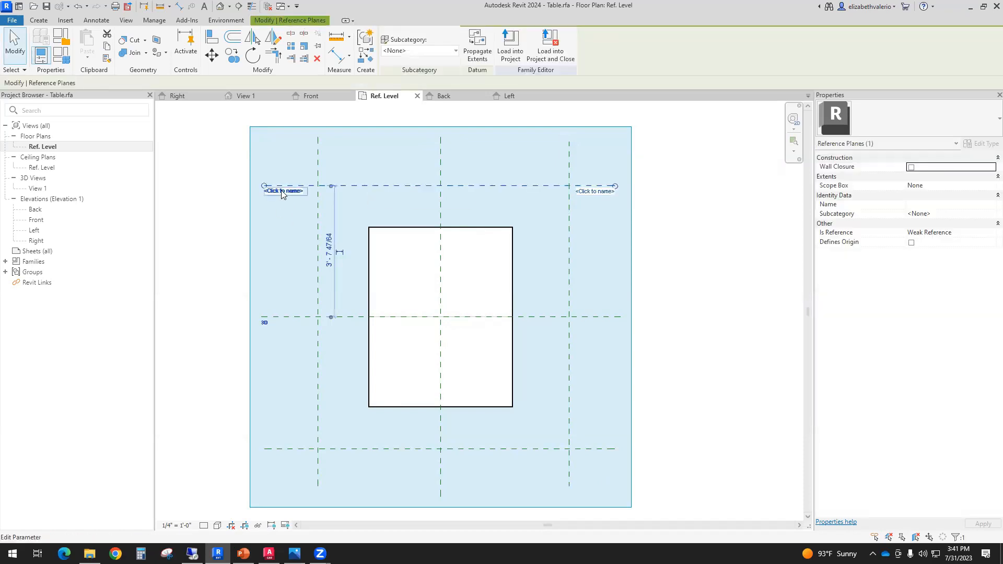
left_click(282, 191)
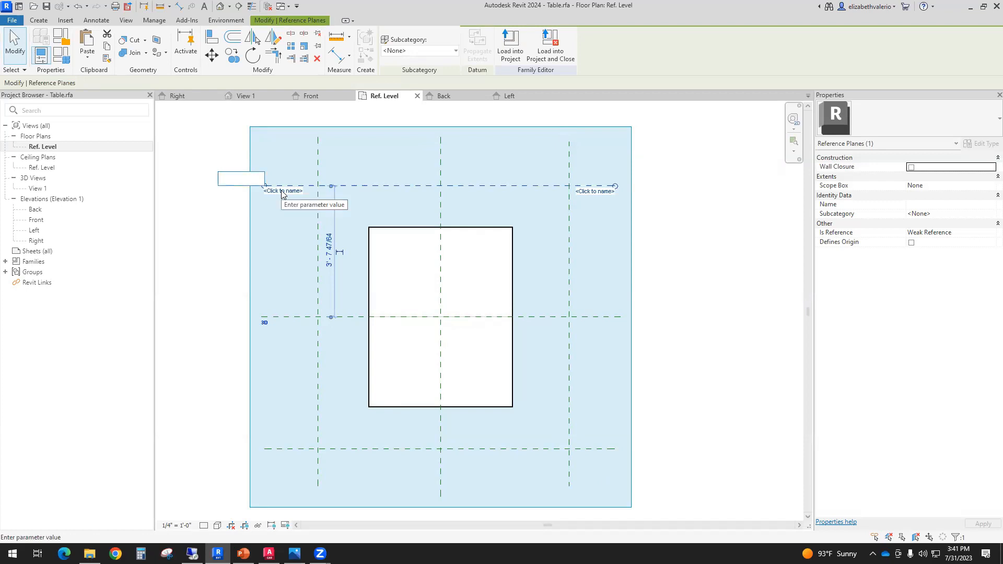
type("back of table")
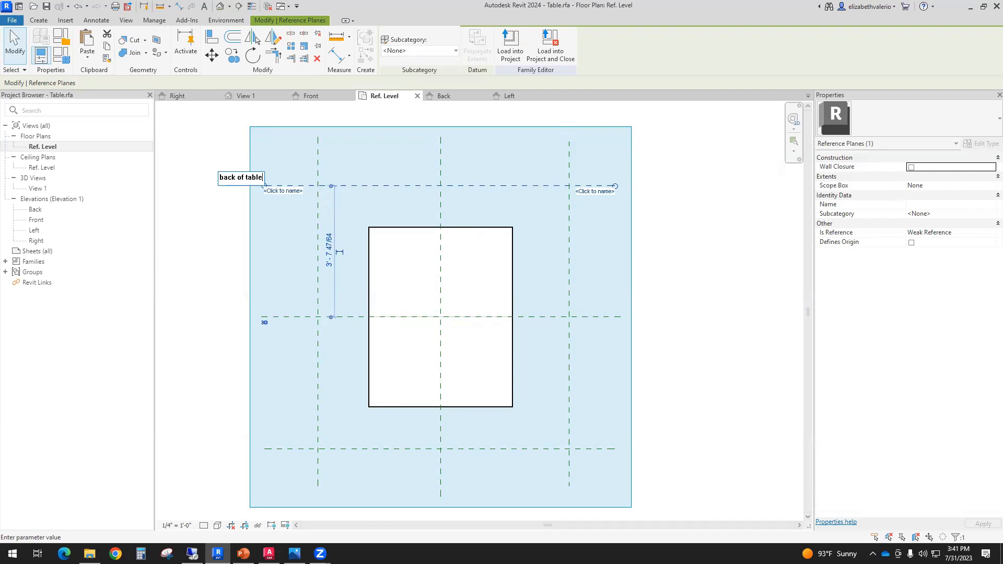
key("Return")
Name the horizontal reference plane in front of the tabletop "front of table".
left_click(392, 448)
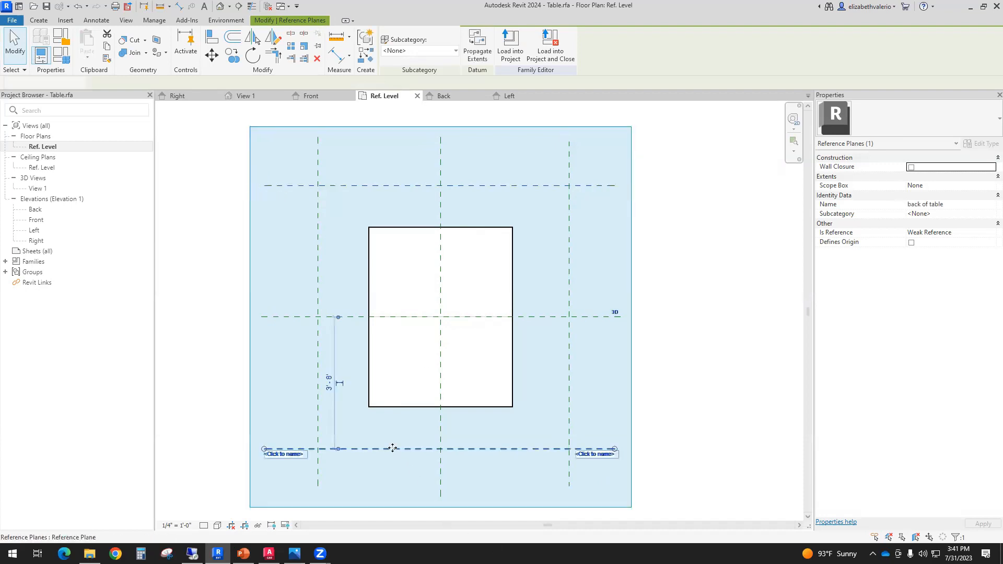
left_click(278, 453)
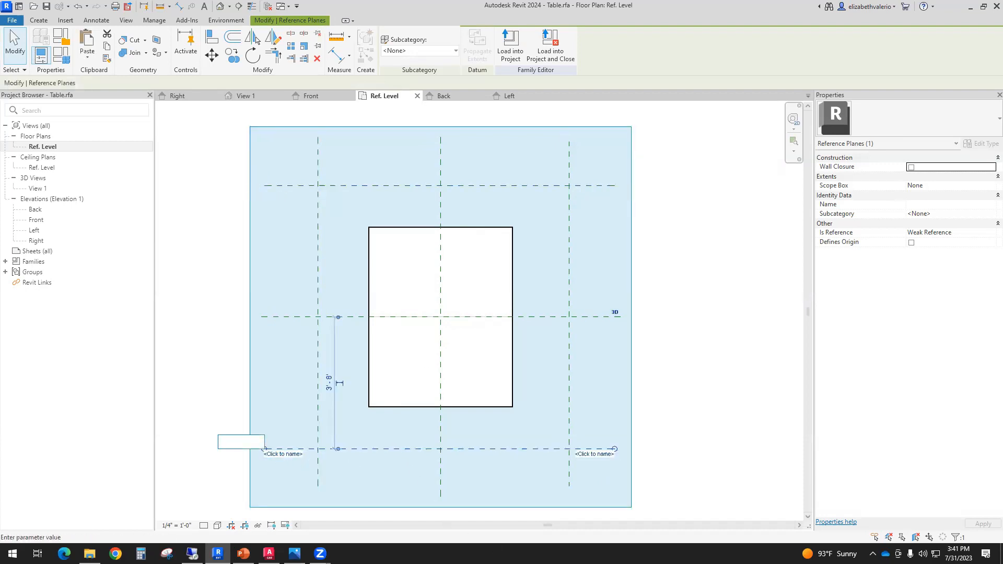
type("front of table")
key("Return")
Name the outer vertical reference planes on either side of the tabletop "left of table" and "right of table".
left_click(318, 210)
left_click(312, 170)
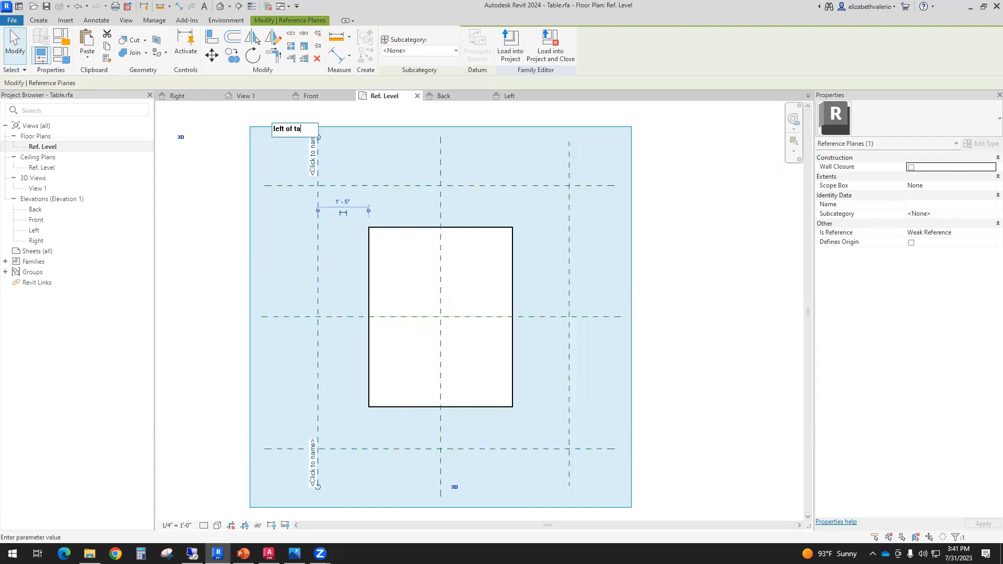
type("left of table")
key("Return")
left_click(569, 159)
left_click(556, 166)
type("right of table")
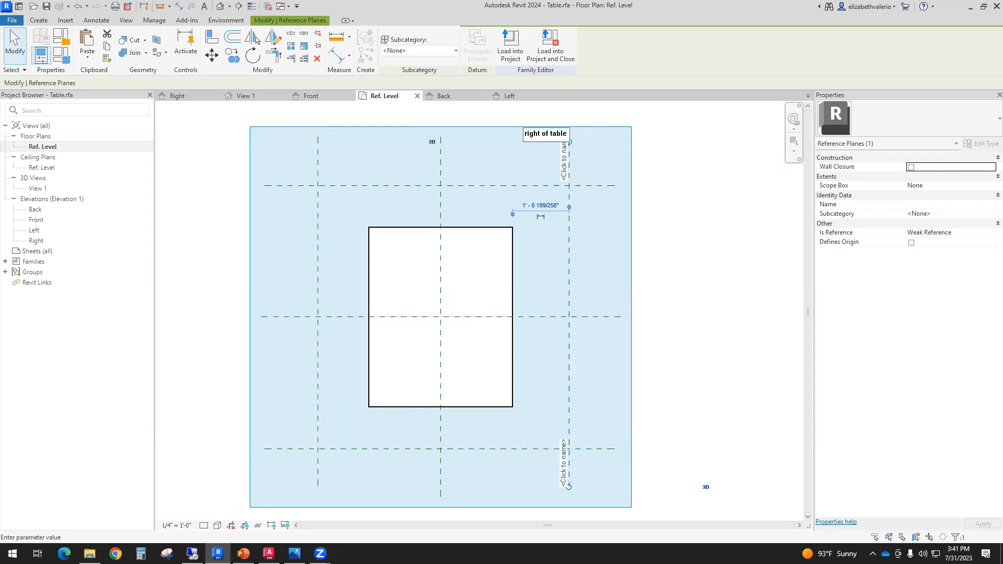
key("Return")
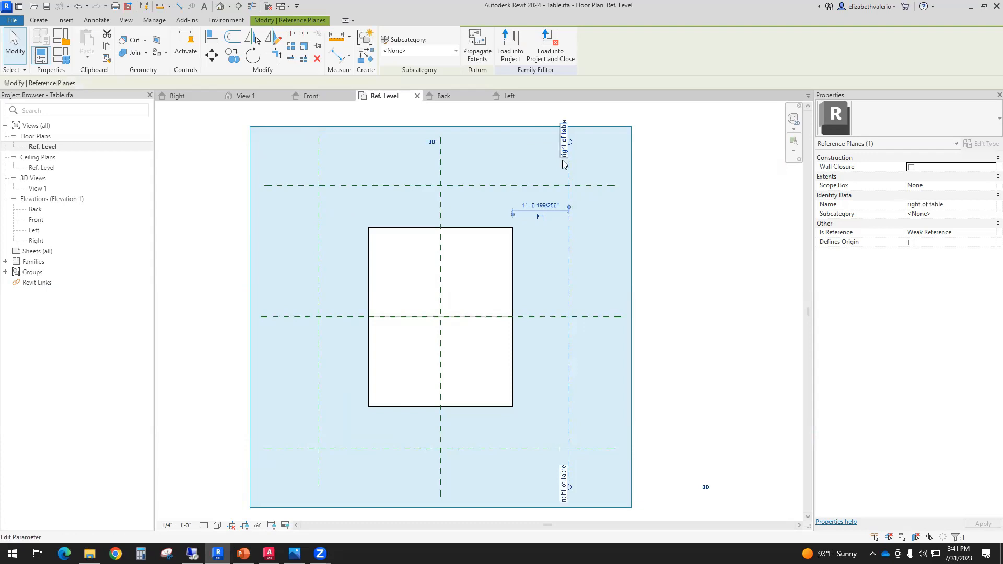
left_click(709, 295)
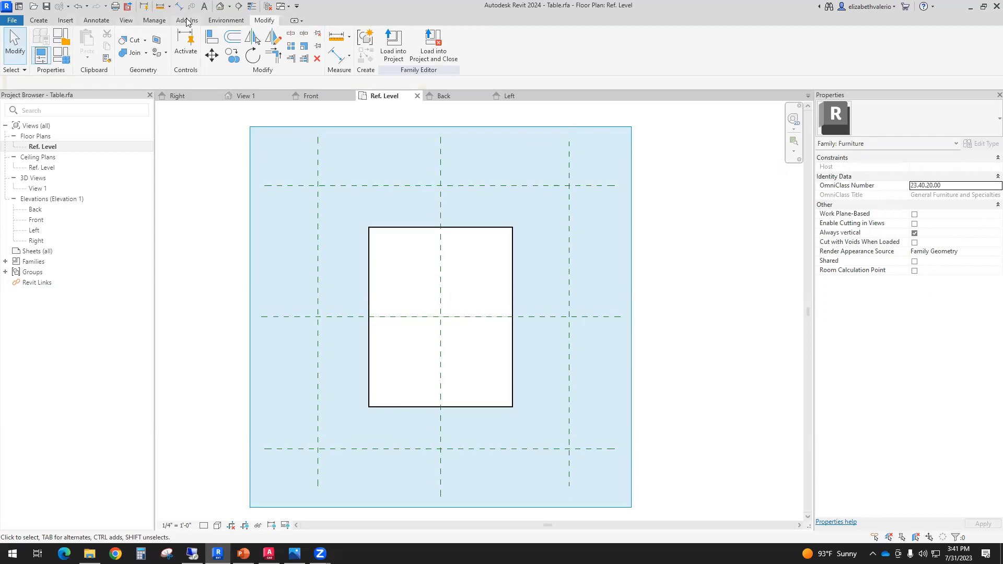
Align the back and front reference planes to the tabletop's matching edges and lock both alignments.
left_click(211, 42)
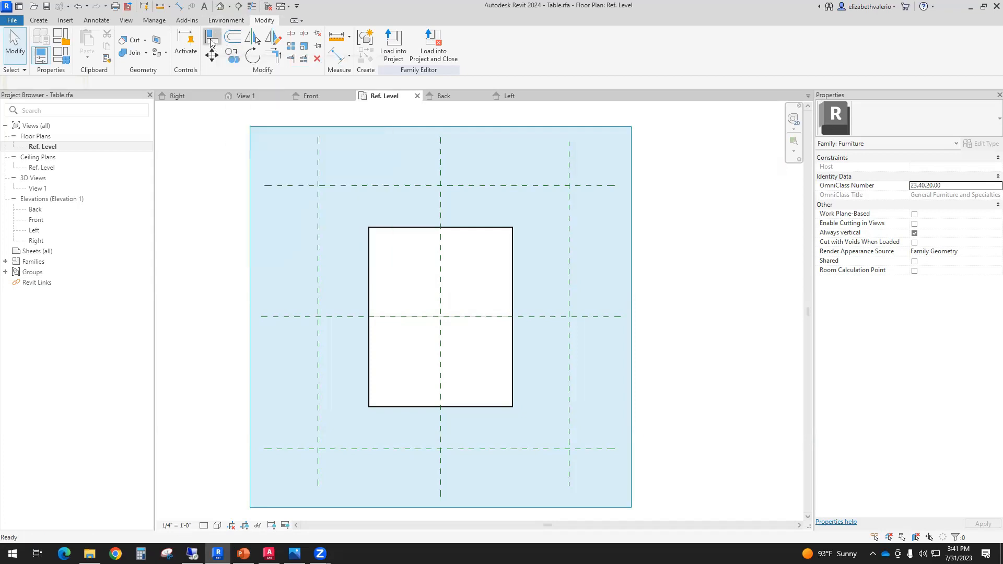
left_click(417, 232)
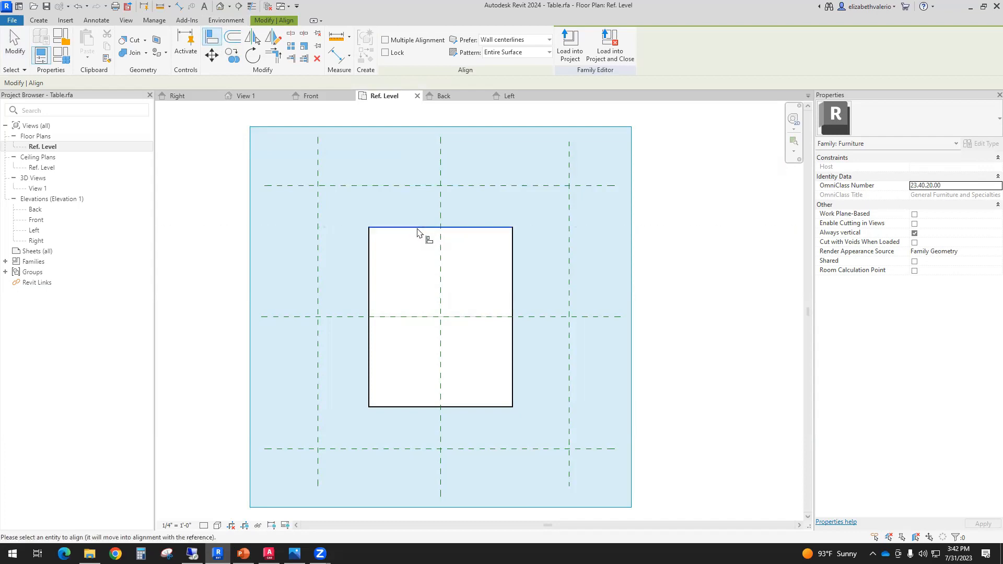
left_click(405, 186)
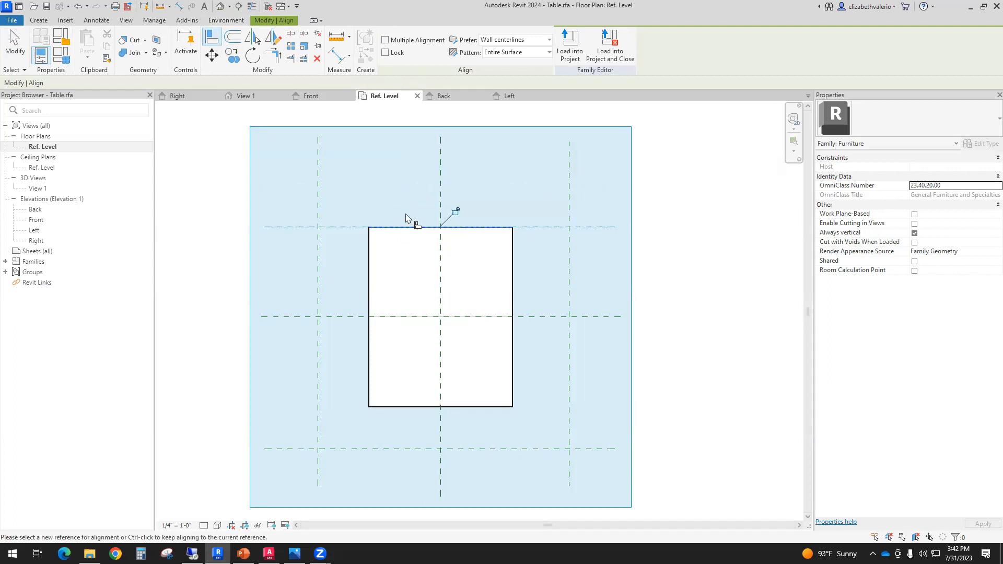
left_click(455, 214)
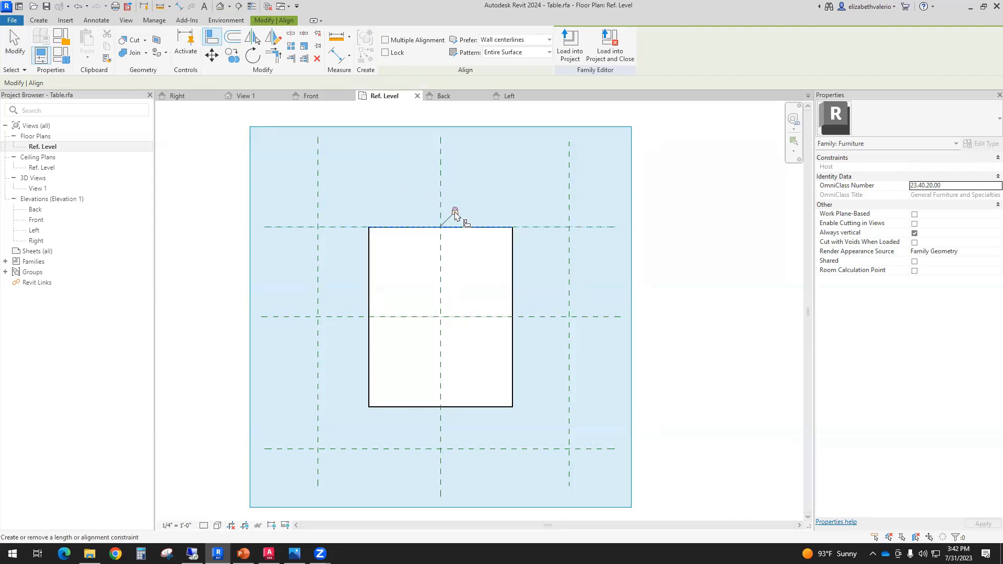
left_click(480, 410)
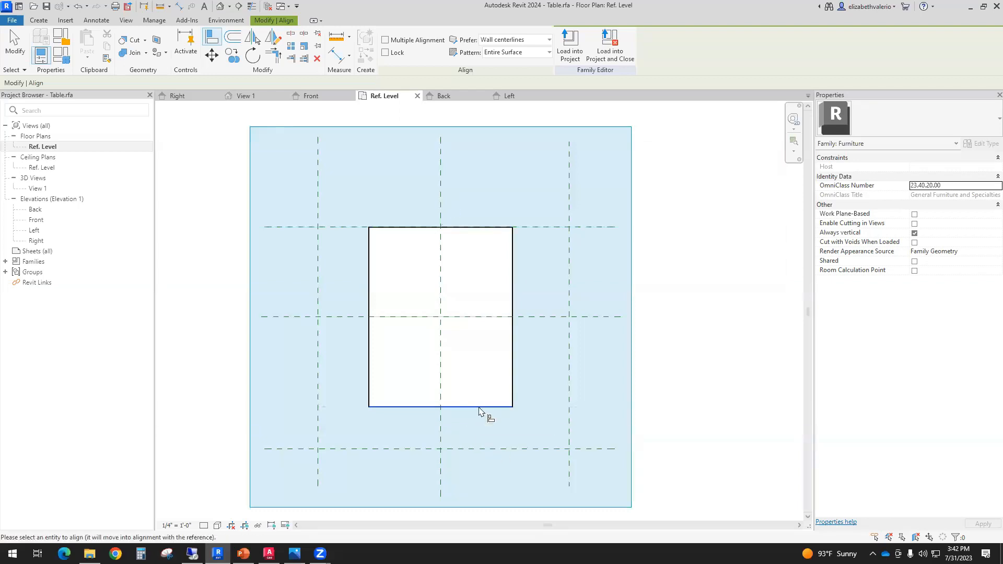
left_click(475, 449)
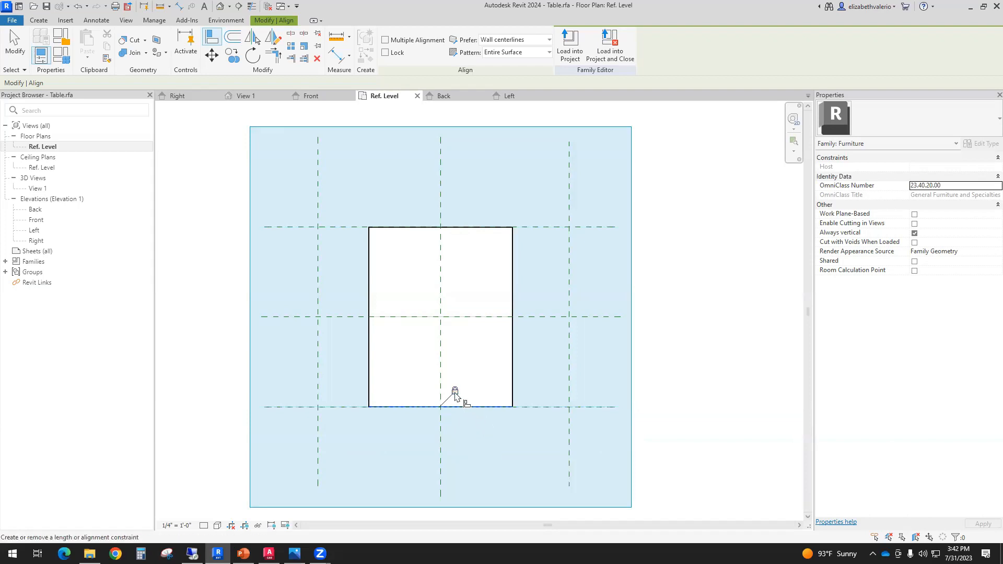
Align the left and right reference planes to the tabletop's side edges and lock both alignments.
left_click(370, 258)
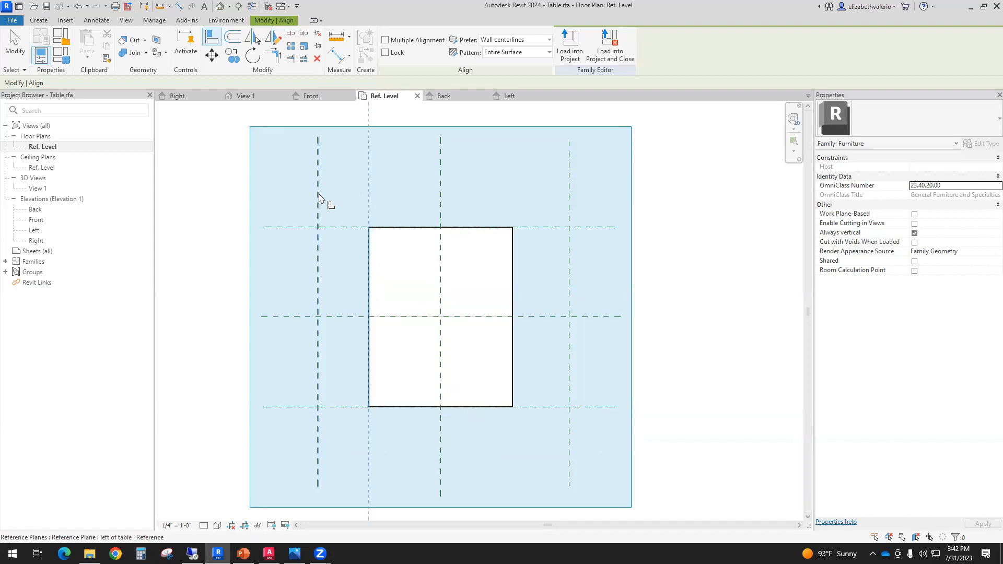
left_click(318, 196)
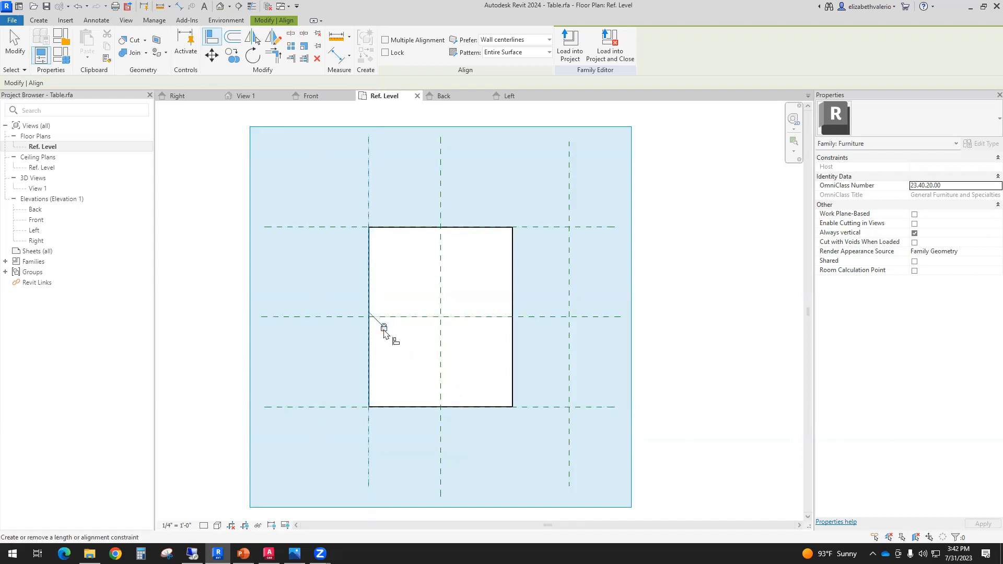
left_click(513, 281)
left_click(569, 274)
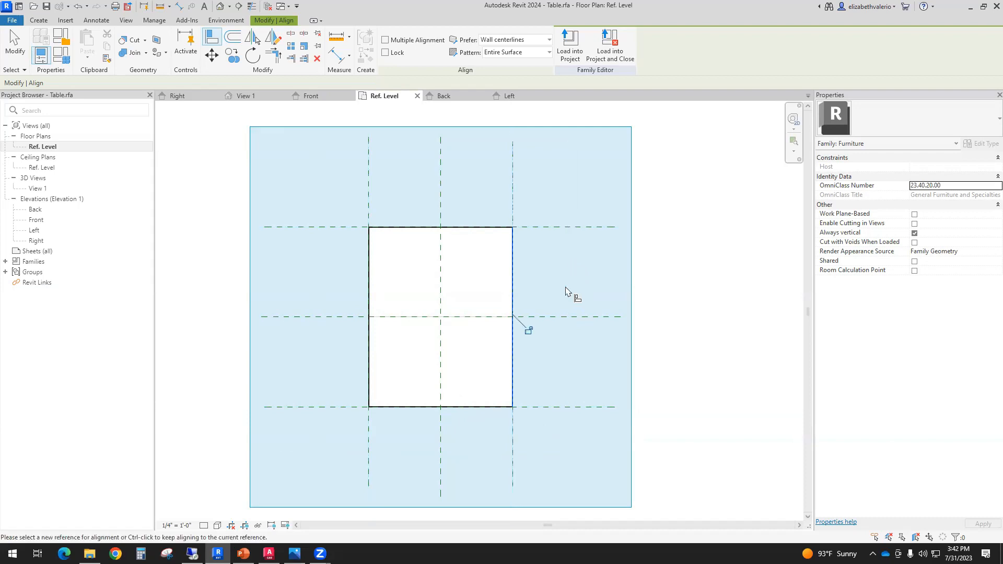
left_click(527, 333)
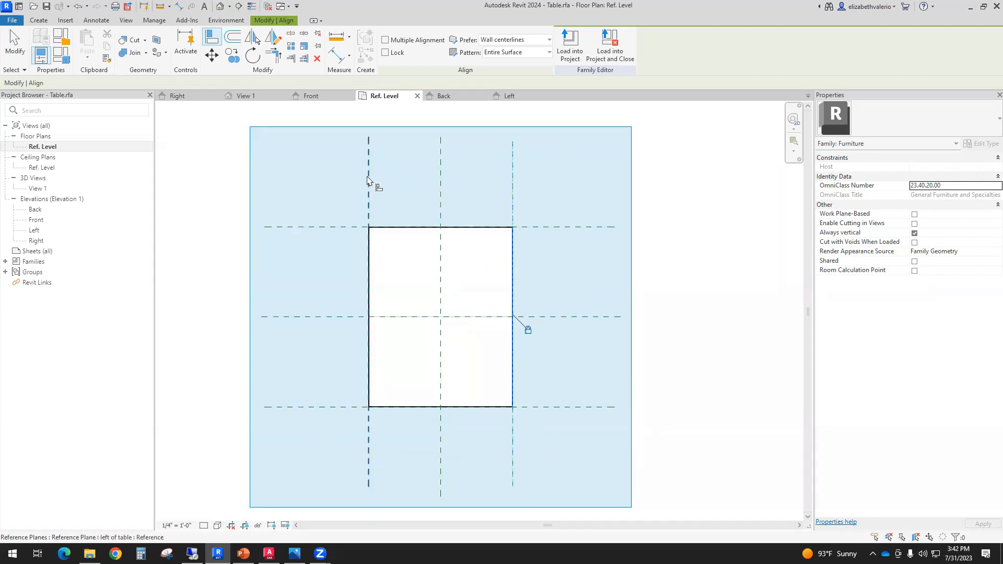
Add aligned dimensions between the left and right reference planes behind the tabletop, and between the back and front planes on its right side.
left_click(89, 23)
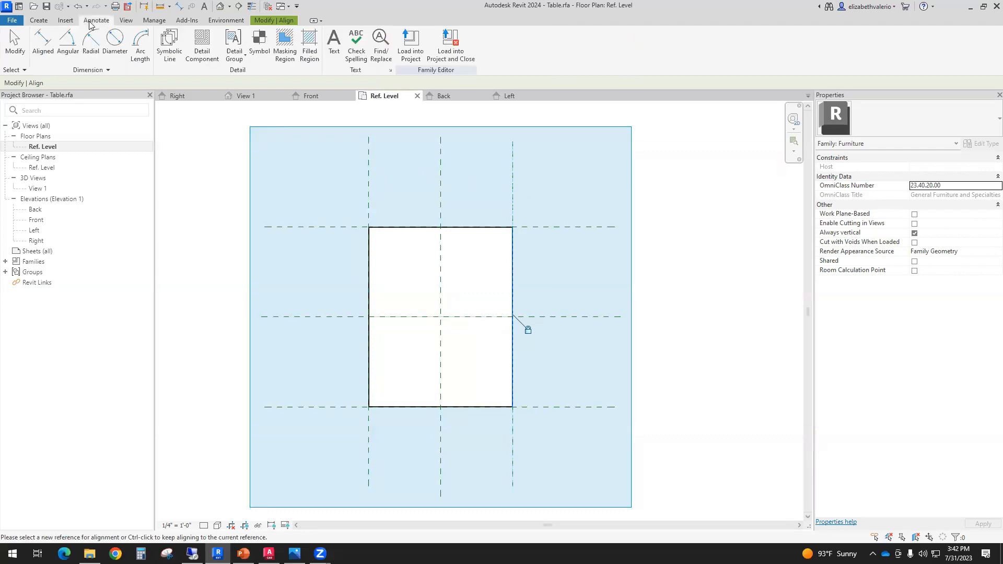
left_click(43, 42)
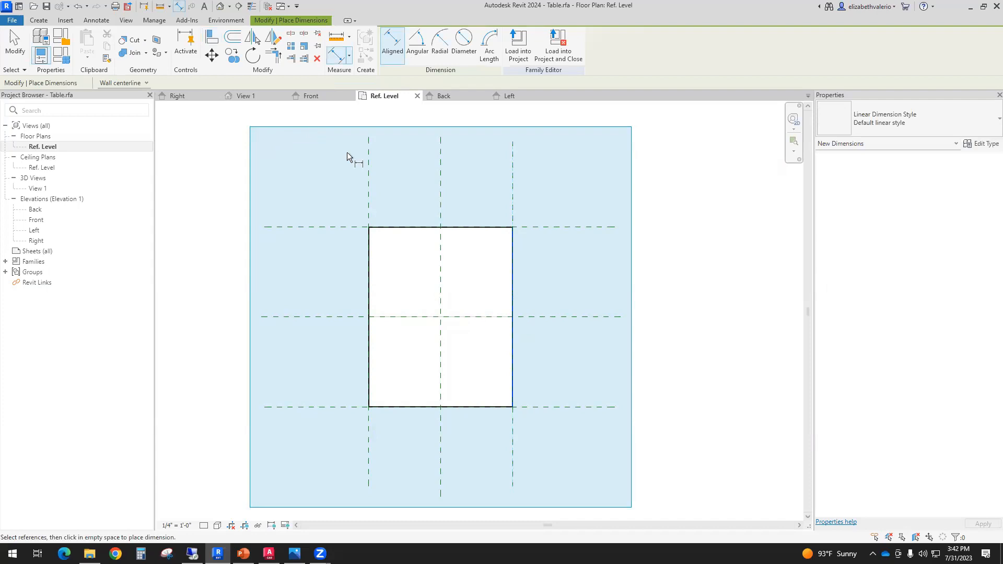
left_click(367, 176)
left_click(510, 178)
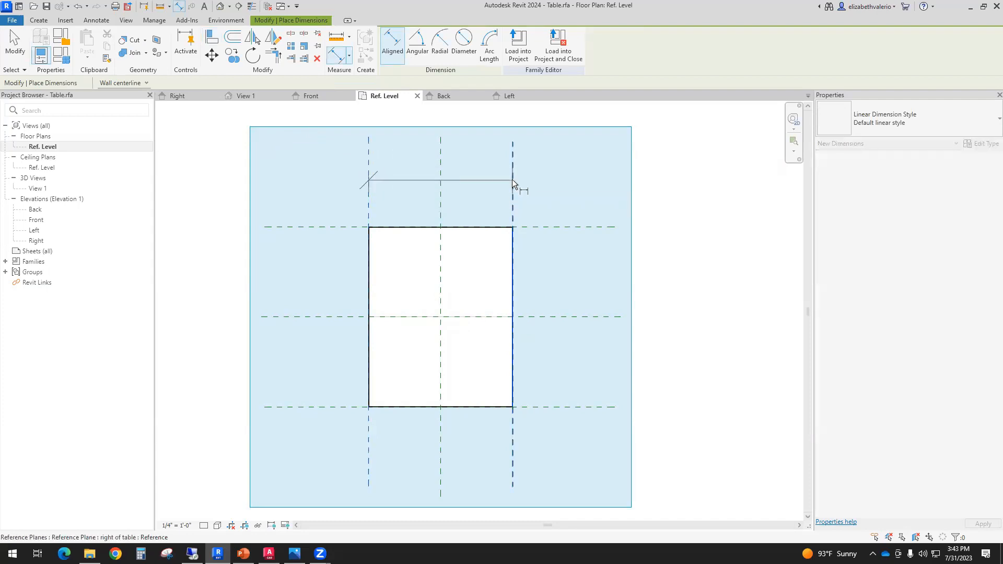
left_click(459, 192)
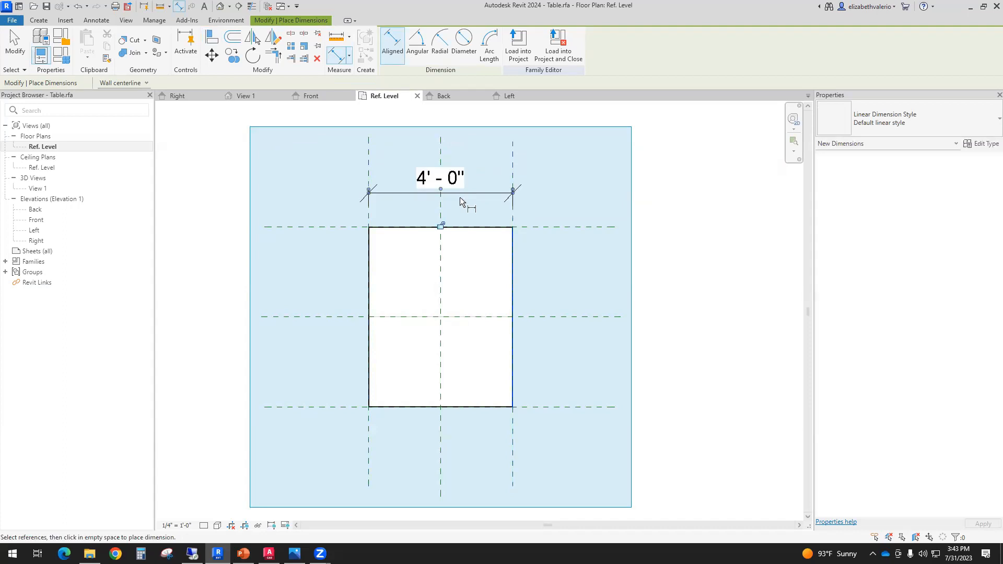
left_click(577, 226)
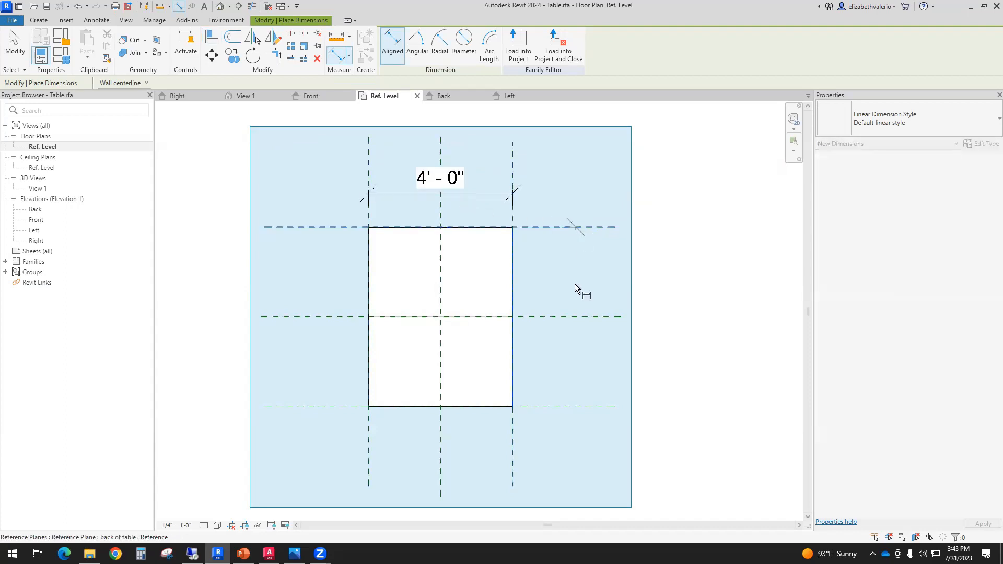
left_click(578, 405)
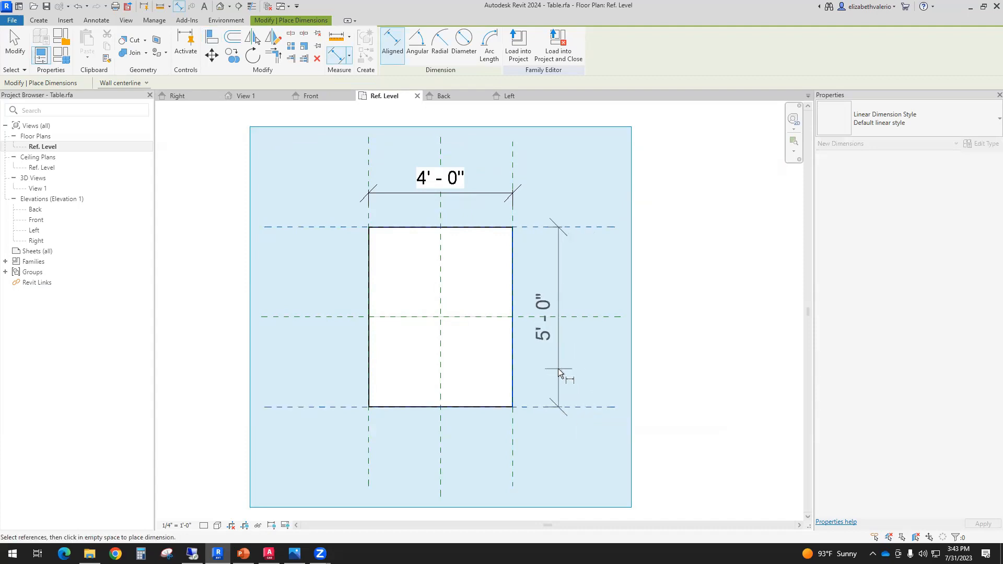
left_click(562, 365)
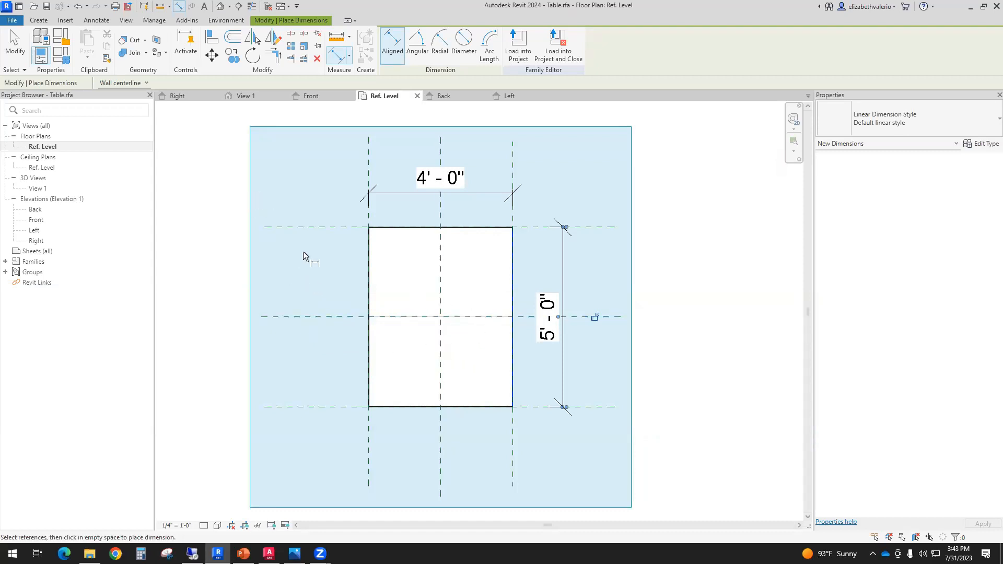
Dimension the back, center and front reference planes in one chain left of the tabletop and make its segments equal (EQ).
left_click(290, 227)
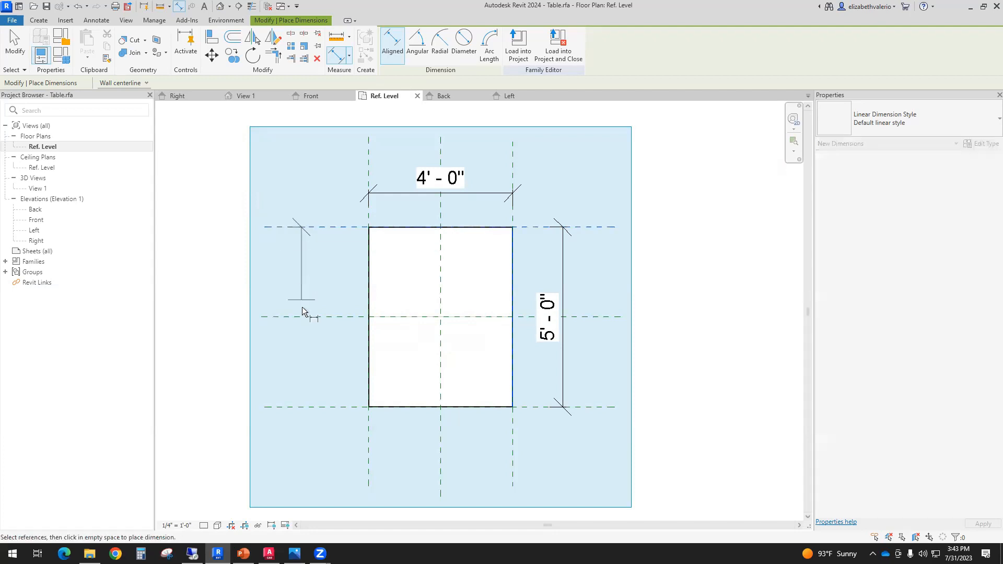
left_click(302, 316)
left_click(299, 406)
left_click(318, 353)
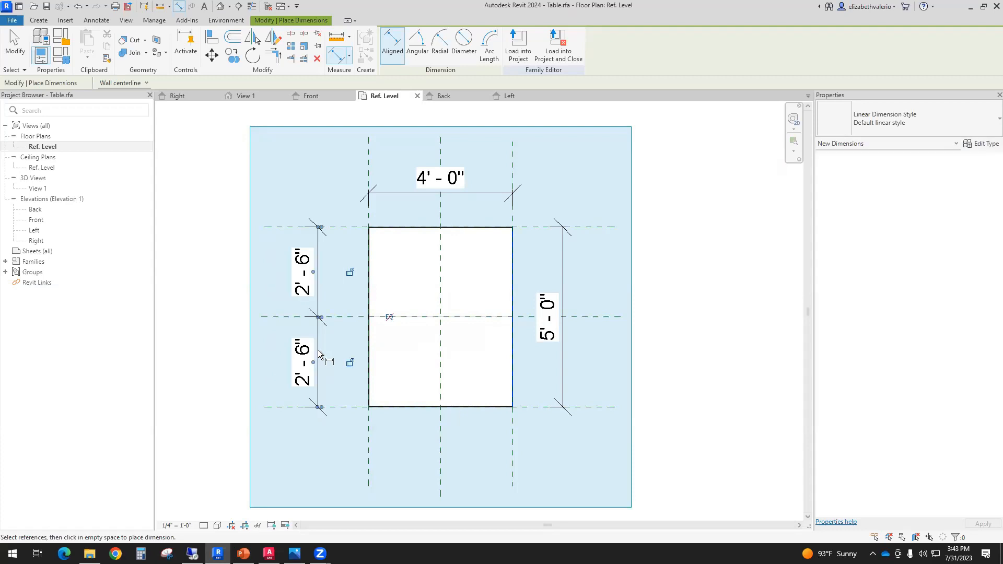
left_click(389, 319)
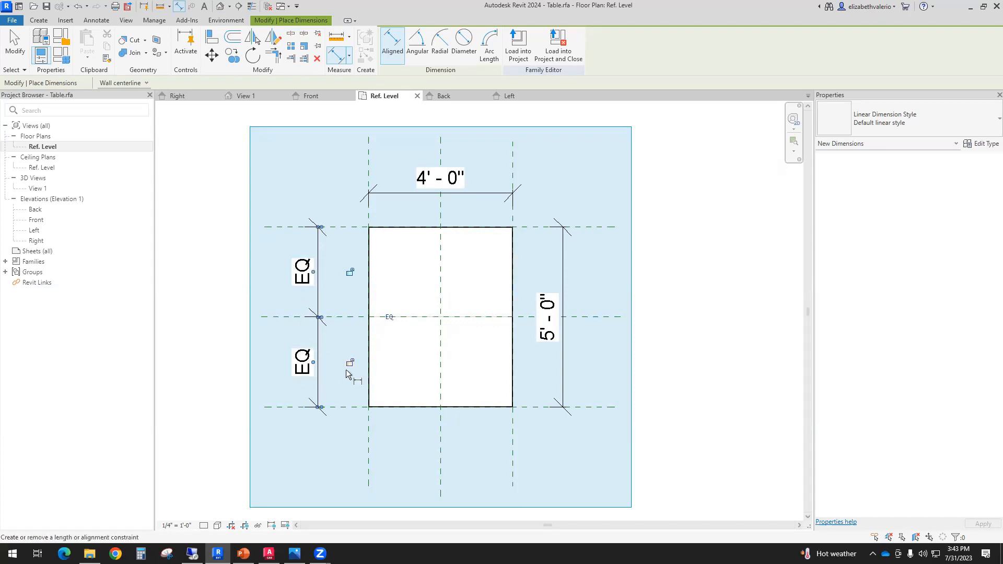
Dimension the left, center and right reference planes in one chain in front of the tabletop and make its segments equal (EQ).
left_click(369, 456)
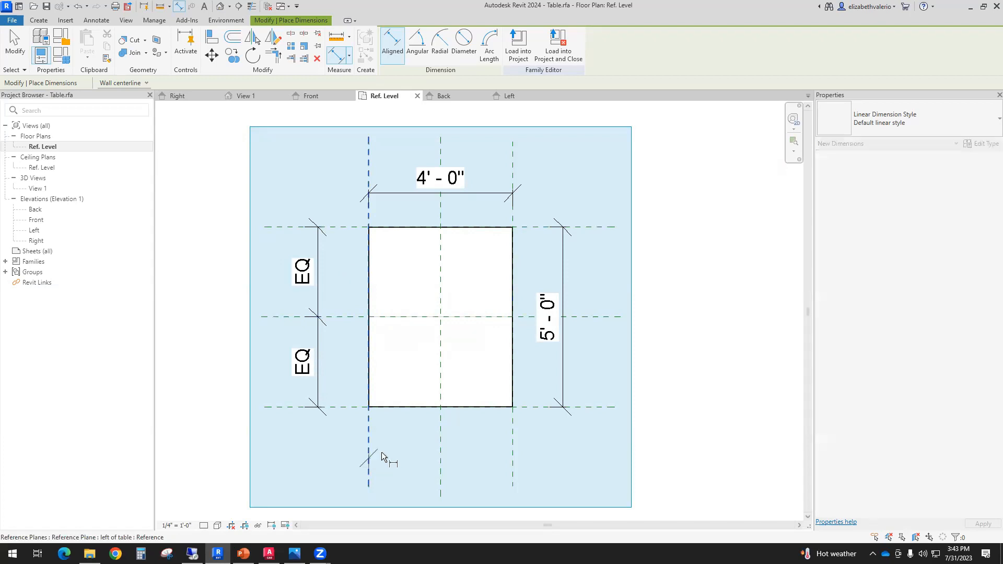
left_click(438, 456)
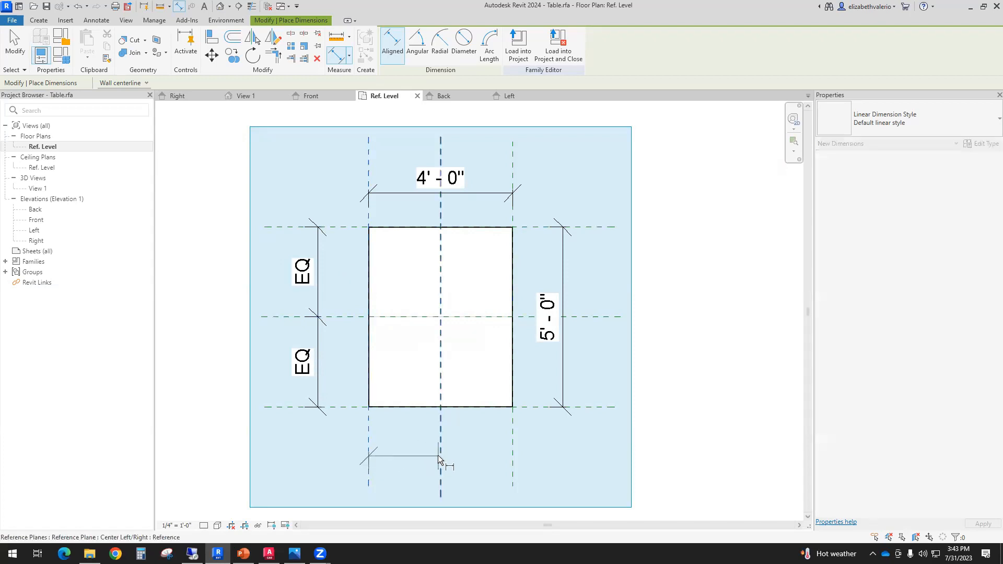
left_click(513, 453)
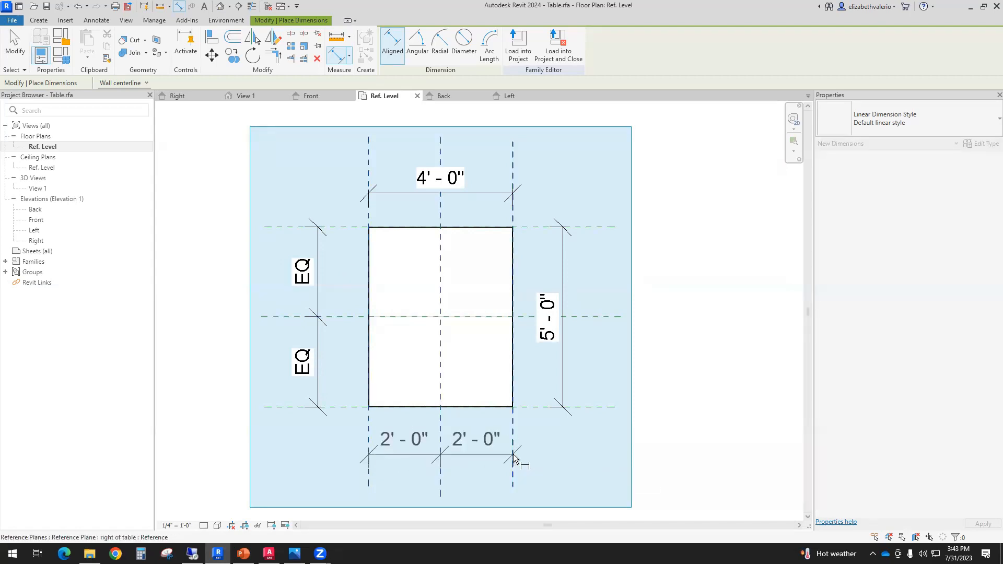
left_click(475, 457)
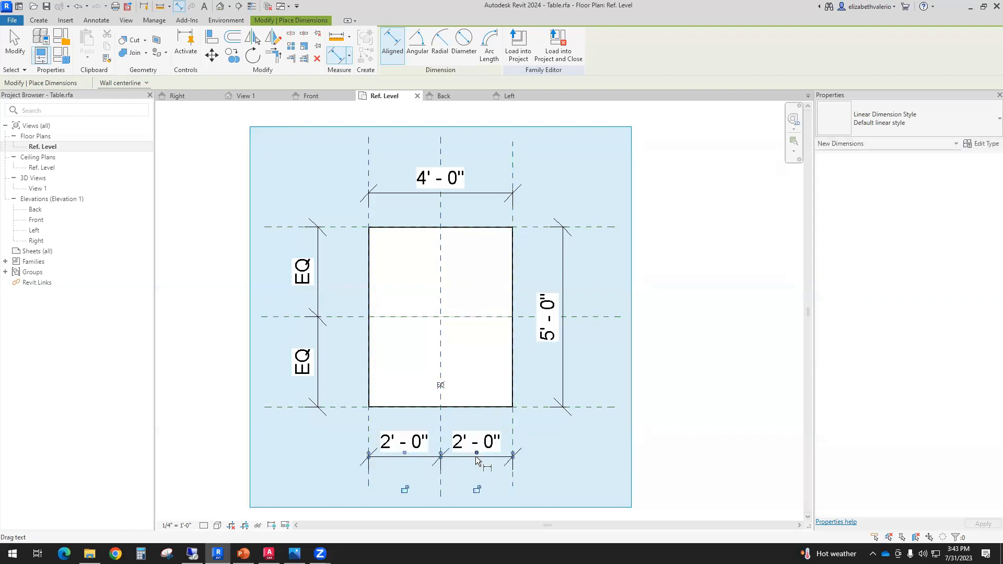
left_click(440, 386)
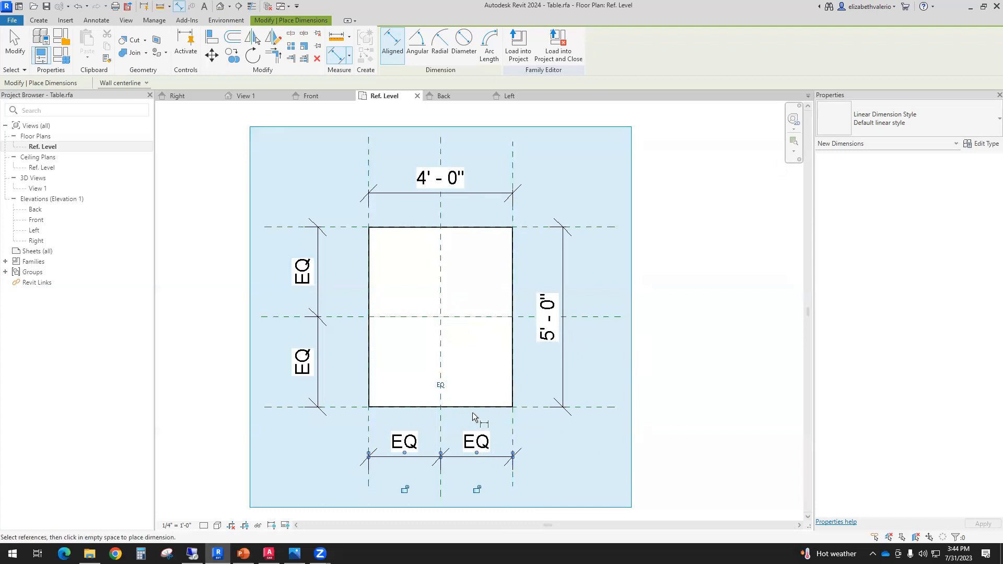
key("Escape")
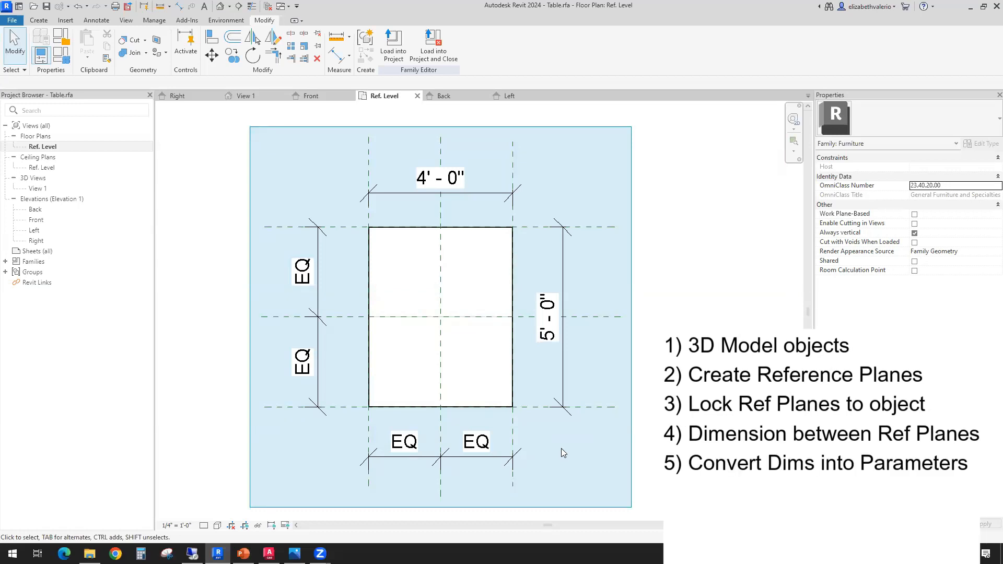
Label the 4' dimension behind the tabletop with a new type-based family parameter named width, grouped under Dimensions.
left_click(426, 194)
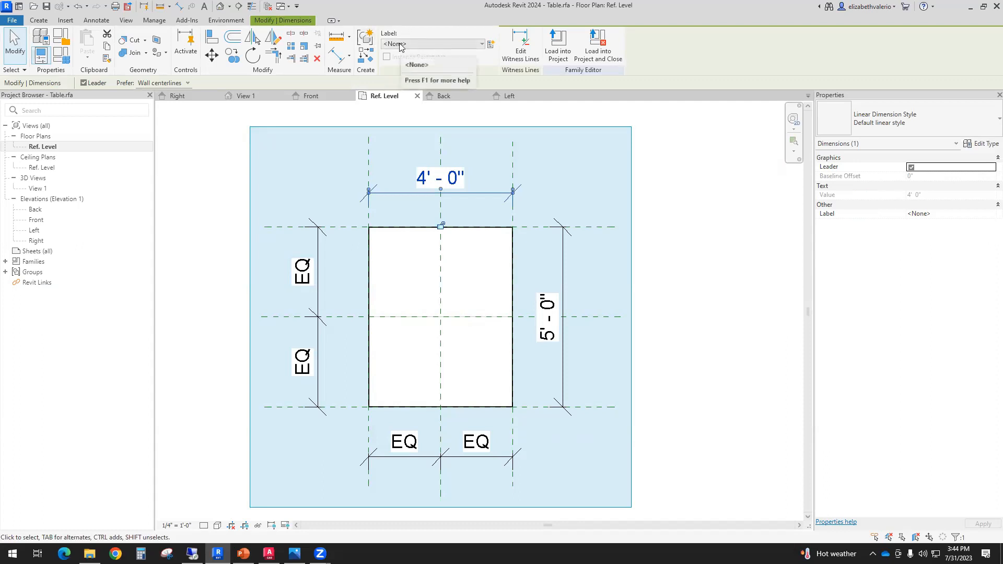
left_click(491, 45)
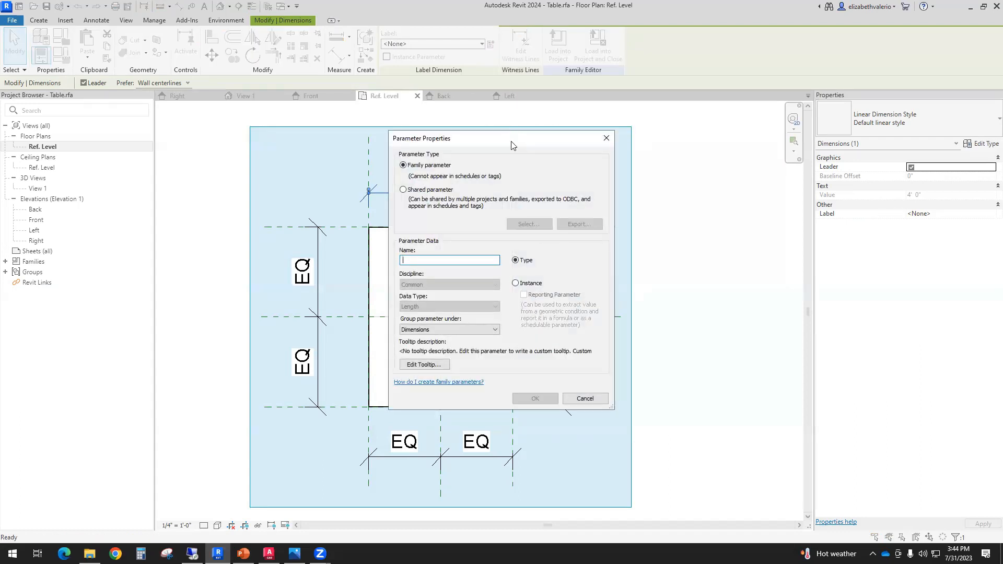
left_click_drag(512, 146, 701, 194)
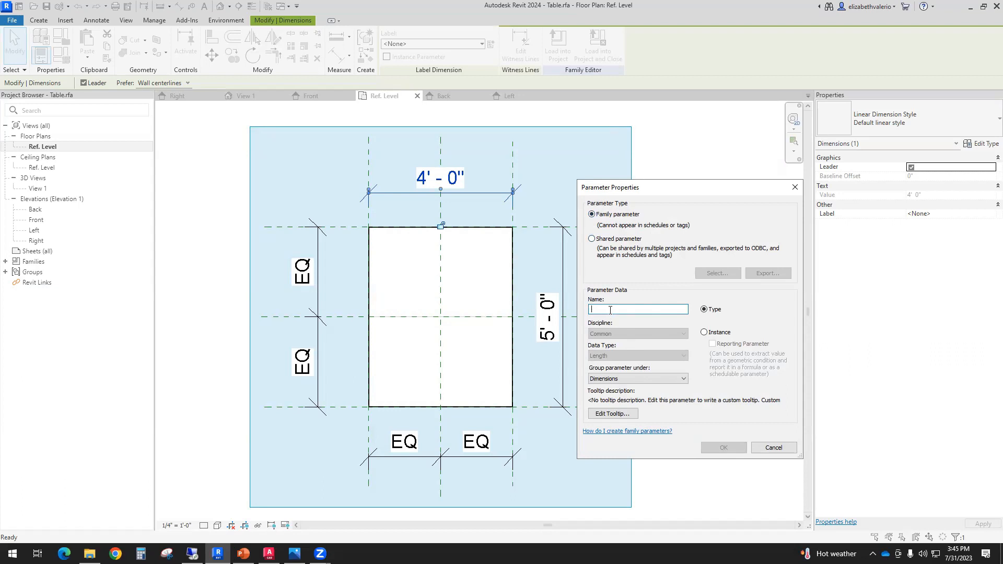
type("width")
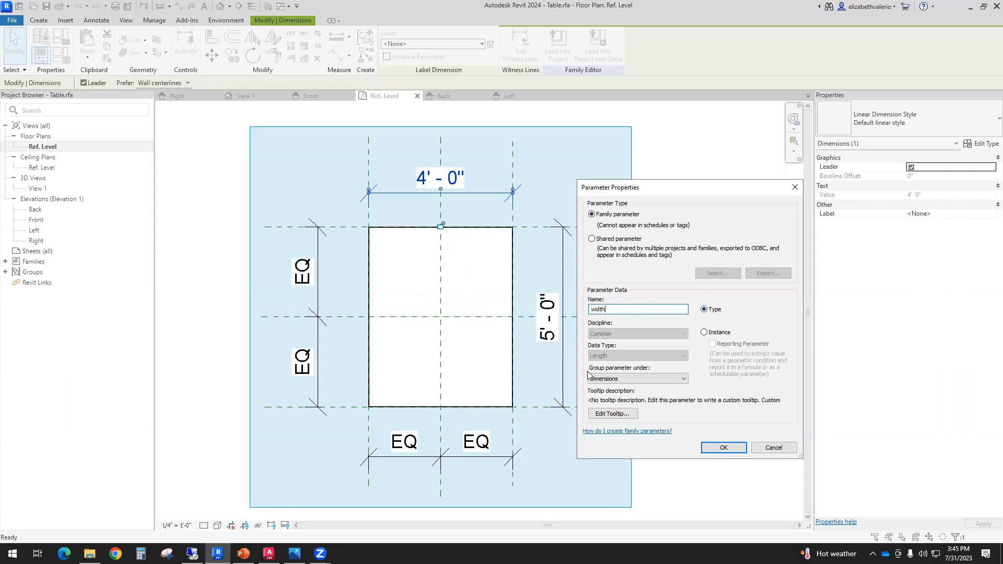
left_click(626, 379)
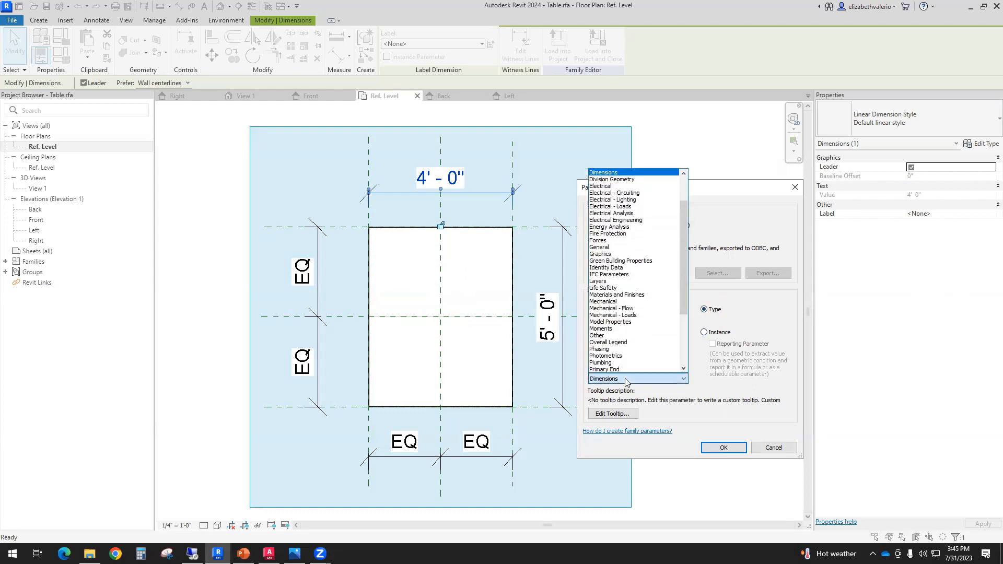
left_click(626, 381)
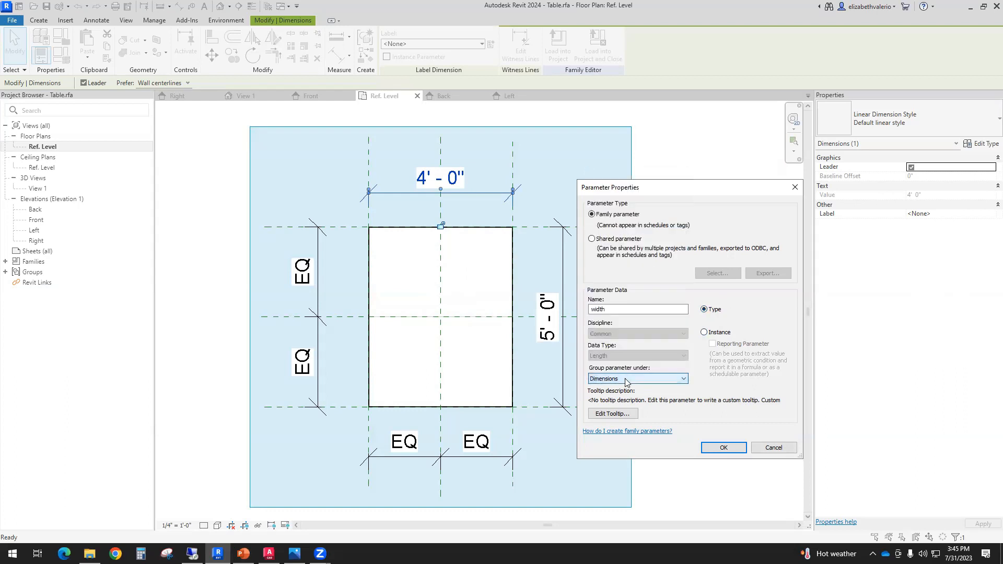
left_click(723, 451)
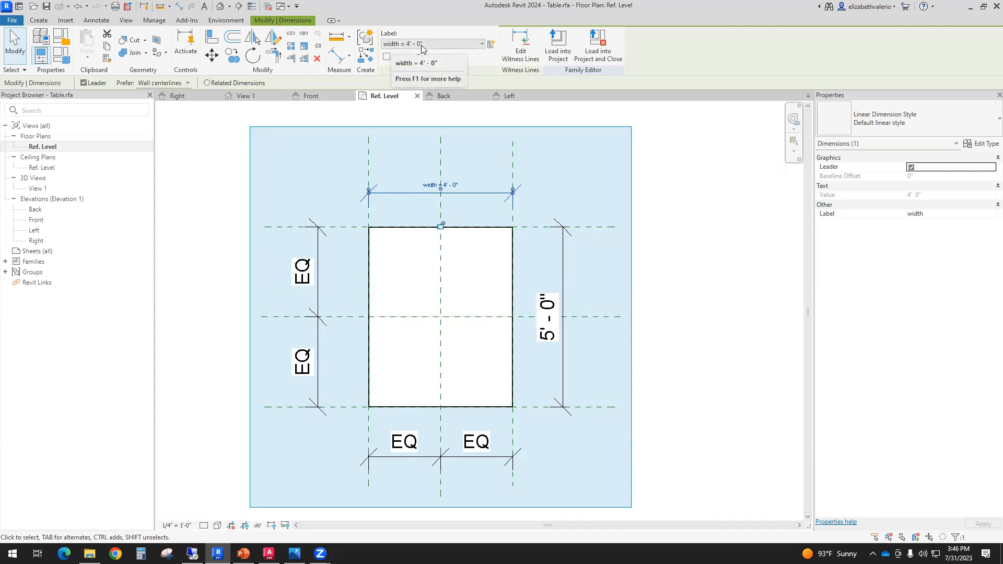
left_click(621, 302)
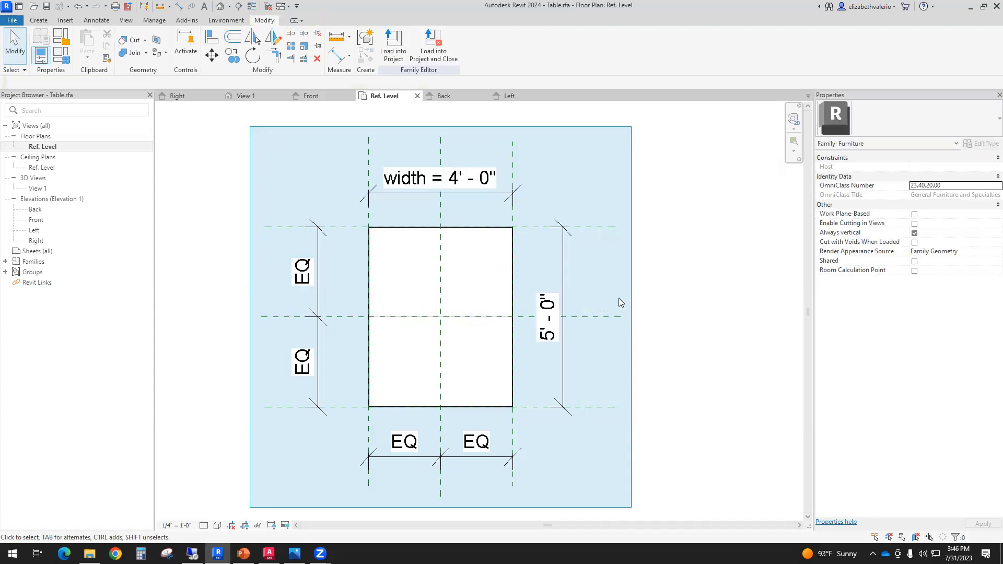
Label the 5' dimension beside the tabletop with a new type-based family parameter named length and save the family.
left_click(564, 295)
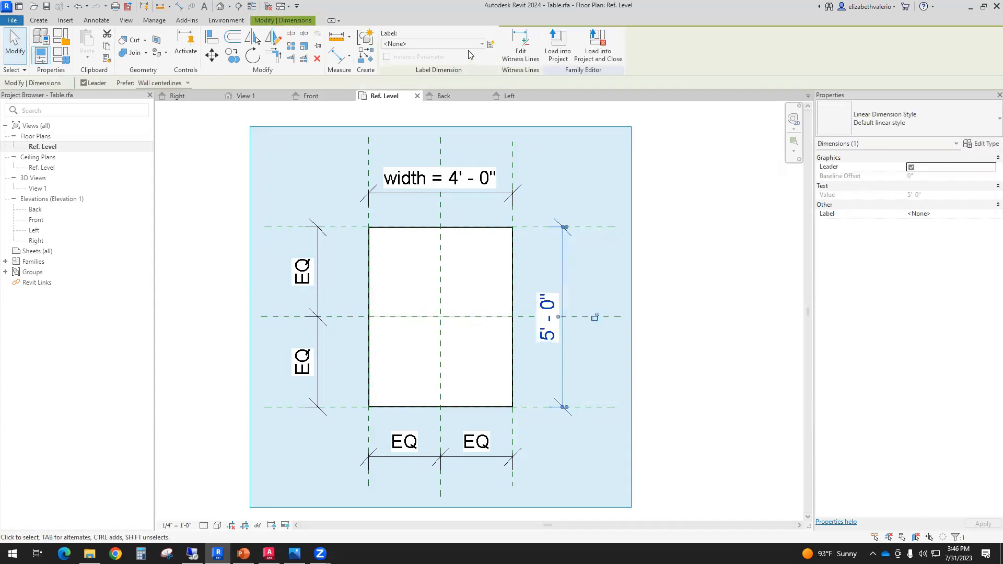
left_click(492, 46)
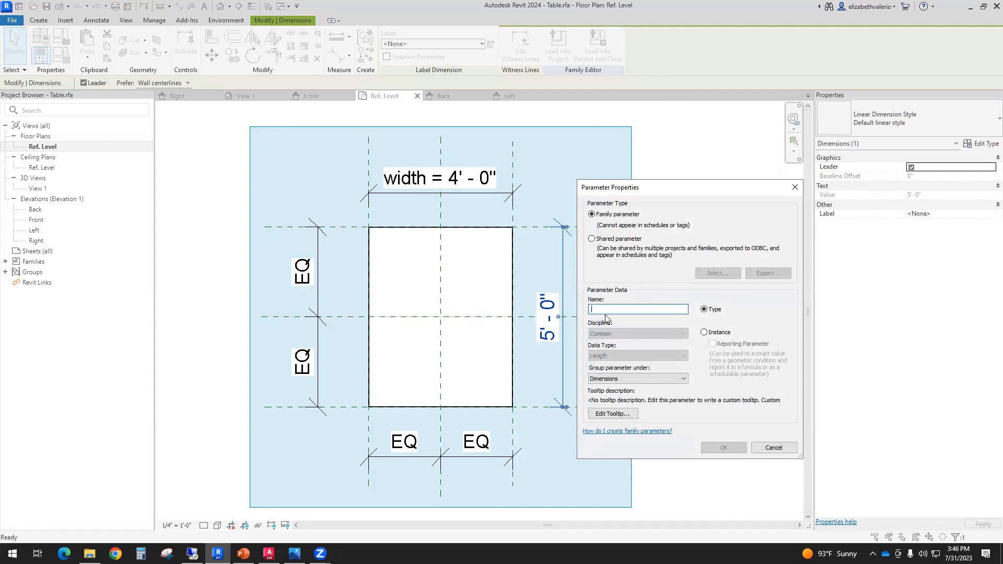
type("len")
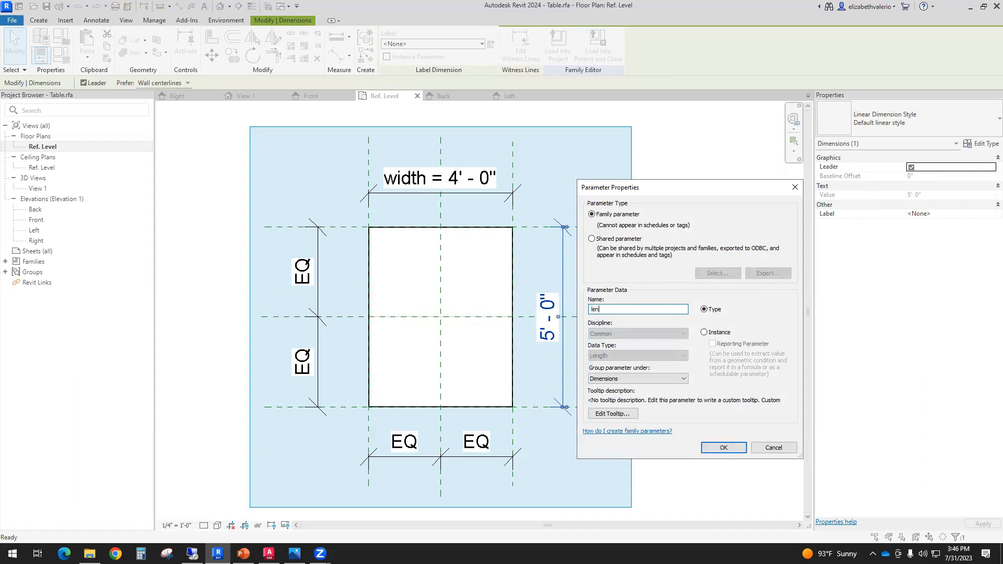
type("gth")
left_click(722, 448)
left_click(729, 406)
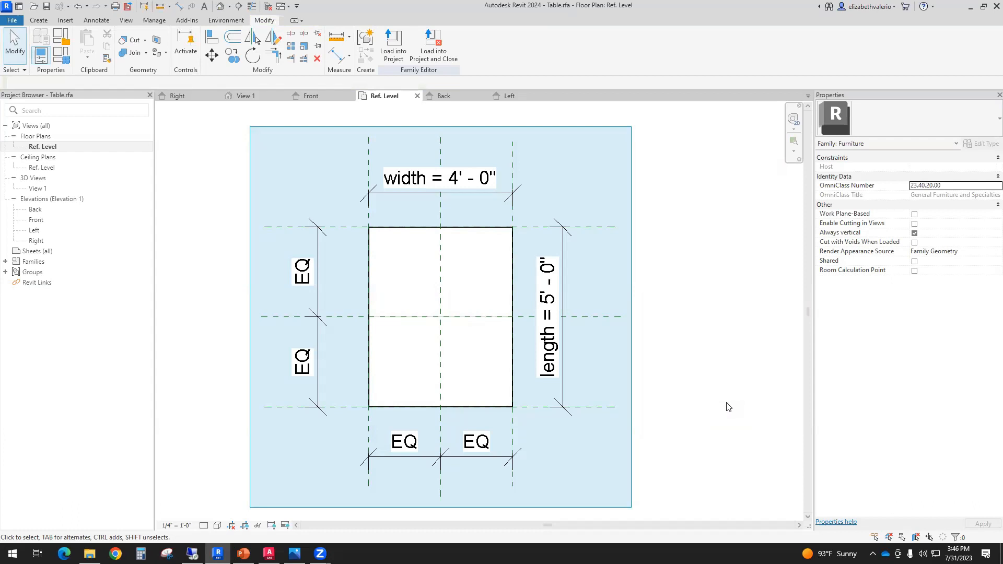
left_click(46, 7)
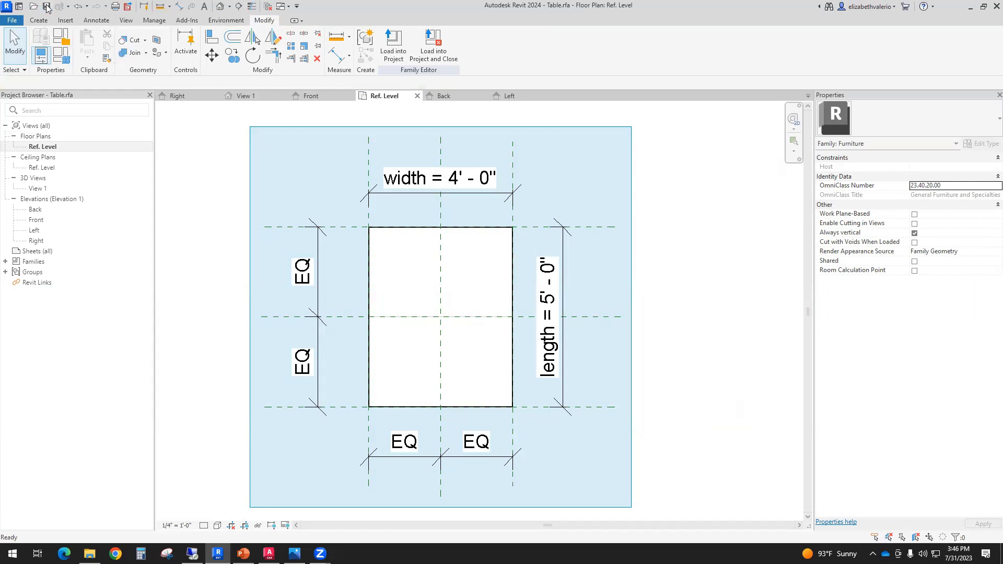
Assign Furniture as the family category in the family's category and parameter settings.
left_click(61, 42)
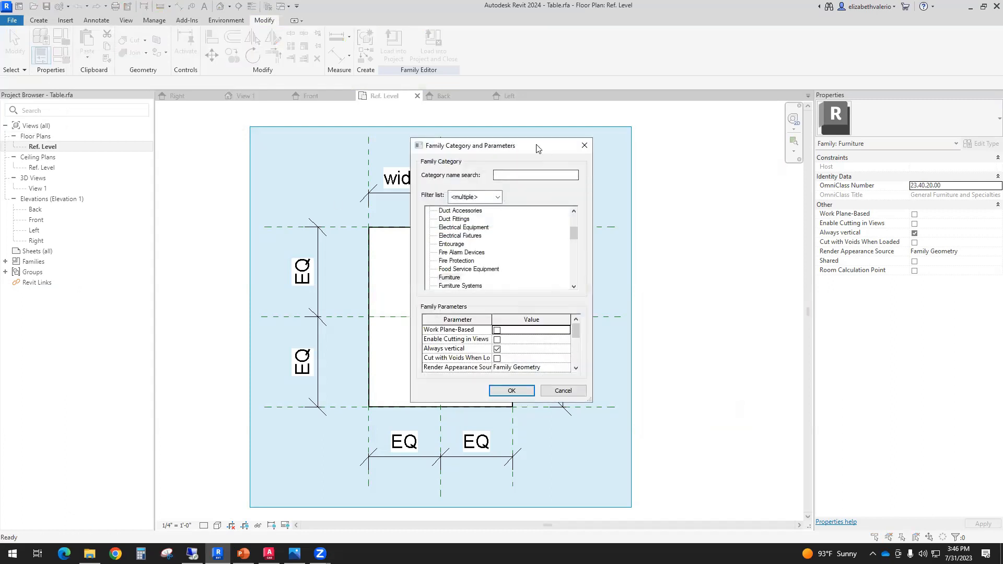
left_click_drag(538, 149, 191, 152)
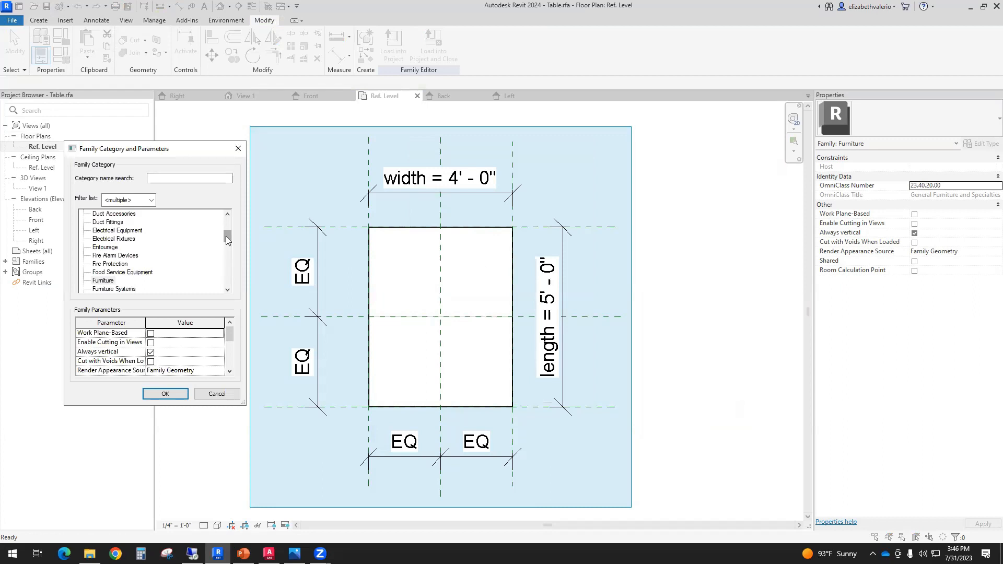
mouse_move(226, 232)
left_mouse_down()
mouse_move(231, 219)
mouse_move(231, 240)
left_mouse_up()
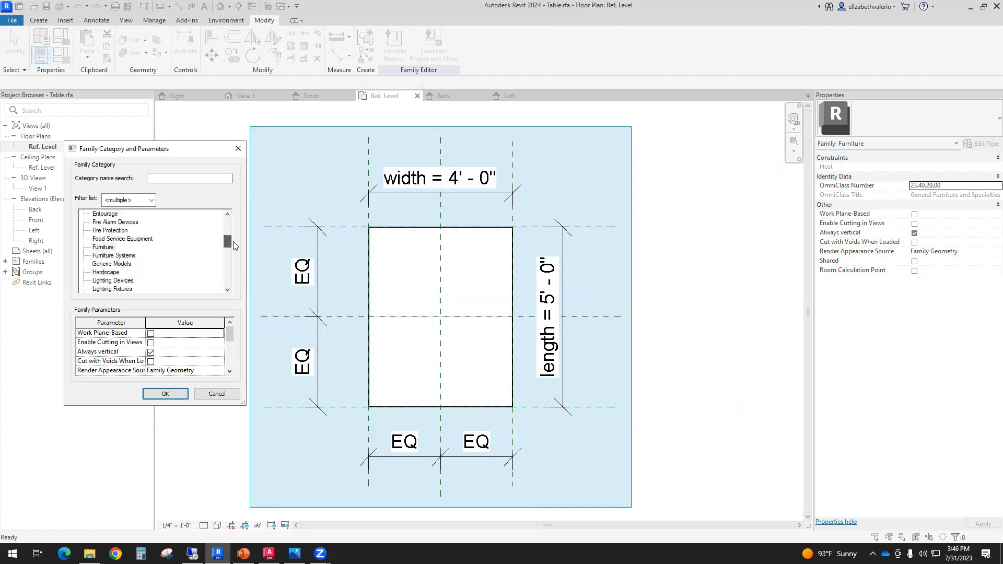
left_click(103, 248)
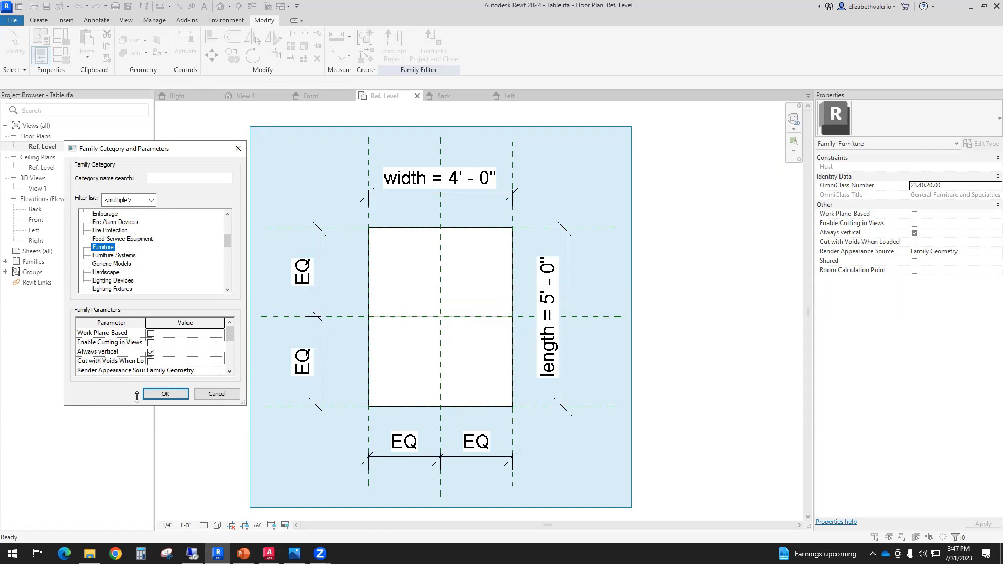
left_click(165, 394)
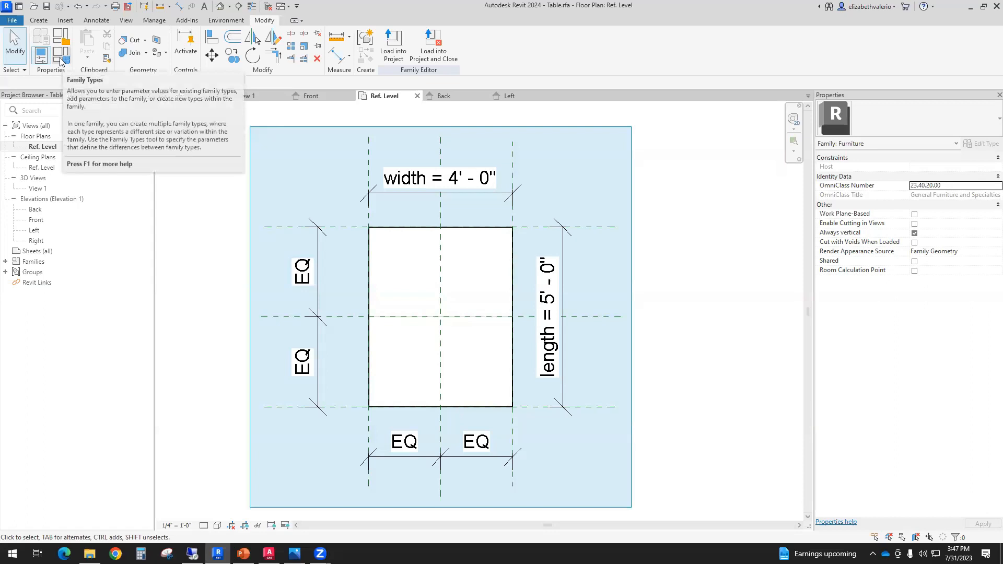
Create a new family type named RECTANGULAR TABLE 4'X5' in Family Types.
left_click(61, 61)
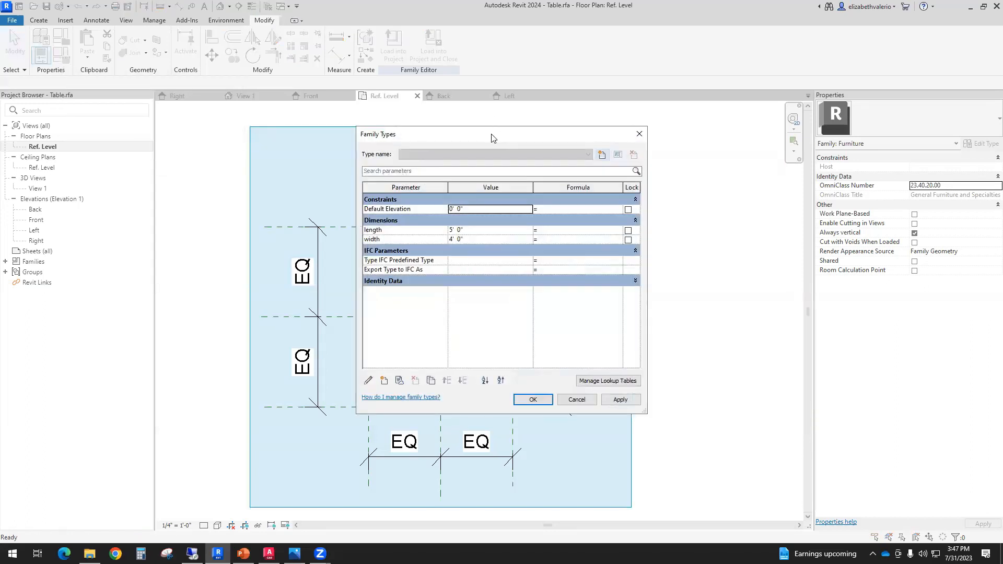
left_click_drag(491, 137, 184, 193)
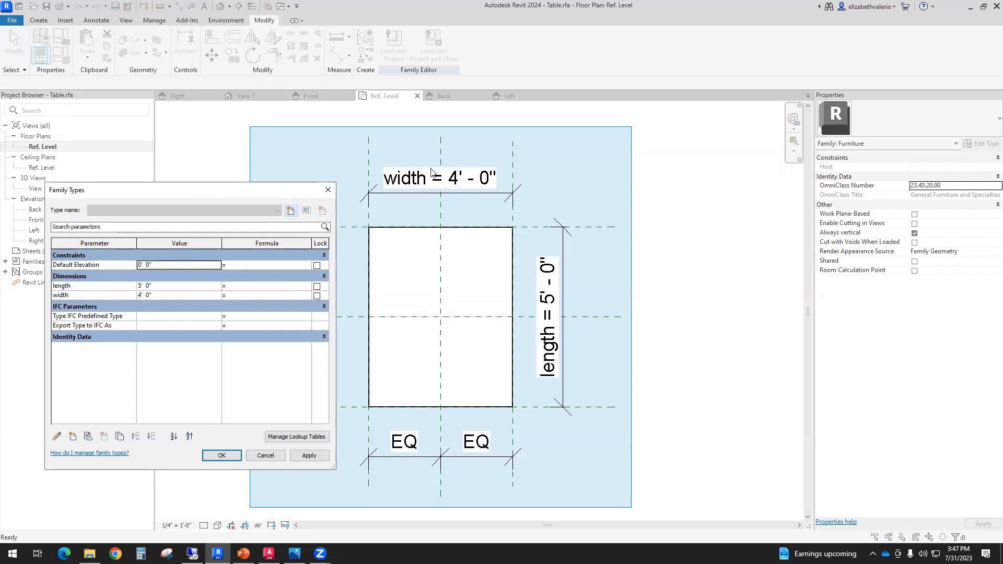
left_click(291, 214)
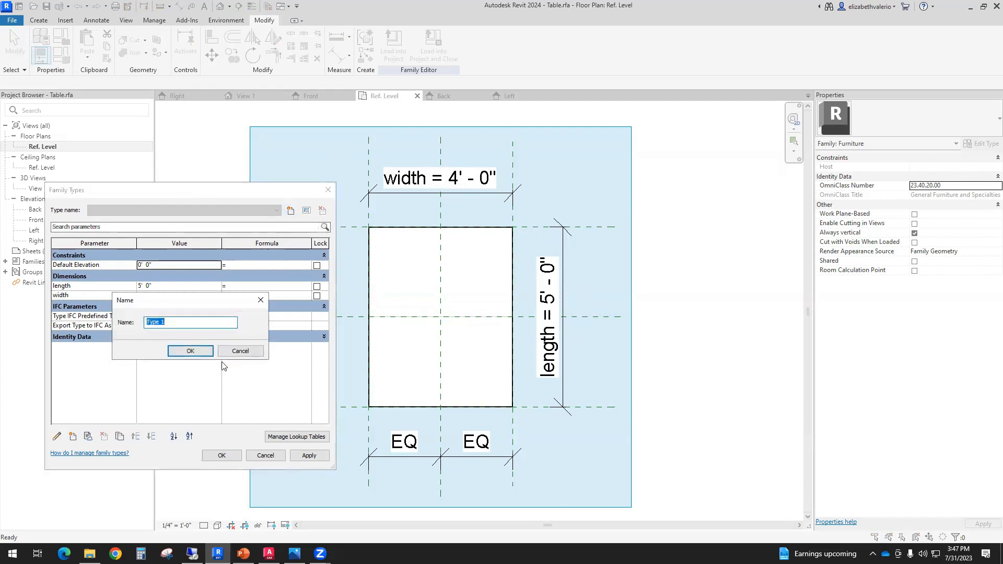
type("sm")
key("BackSpace")
key("BackSpace")
type("REC")
type("TANGULAR tA")
key("BackSpace")
key("BackSpace")
type("A")
left_click(191, 351)
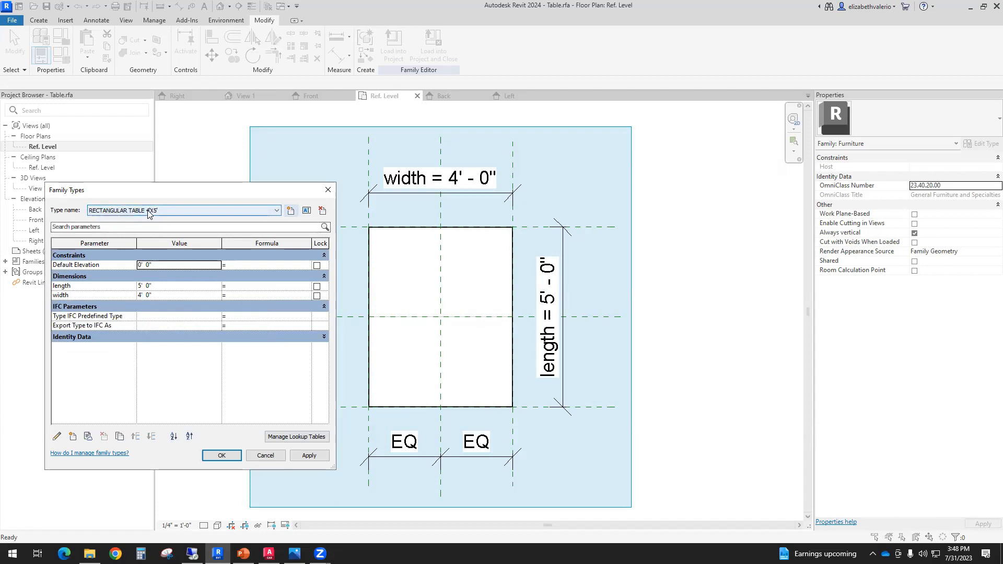
Rename the rectangular table type to RECTANGULAR TABLE 5' X 4' and apply the family types.
left_click(306, 211)
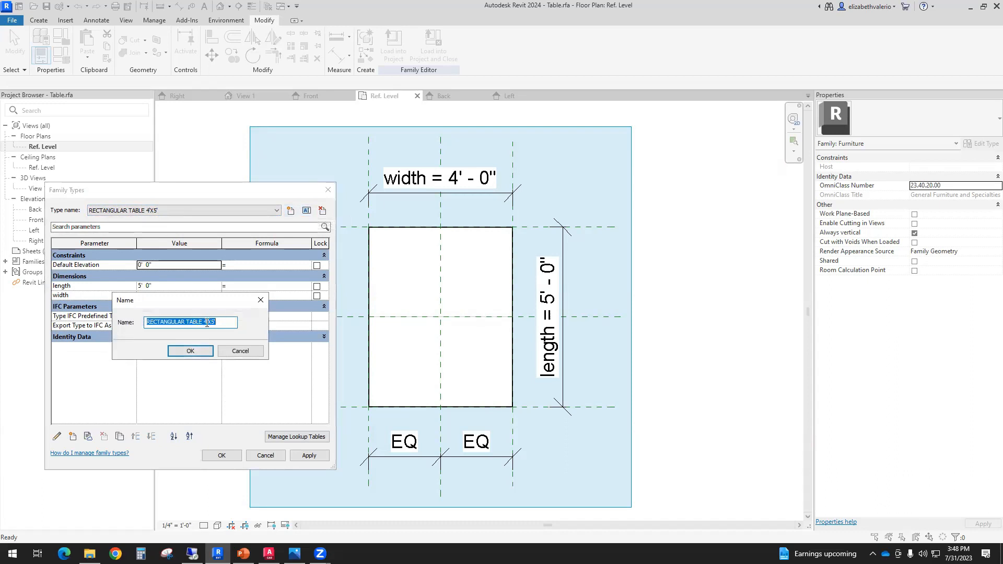
left_click_drag(203, 323, 237, 323)
type("5' X 4'")
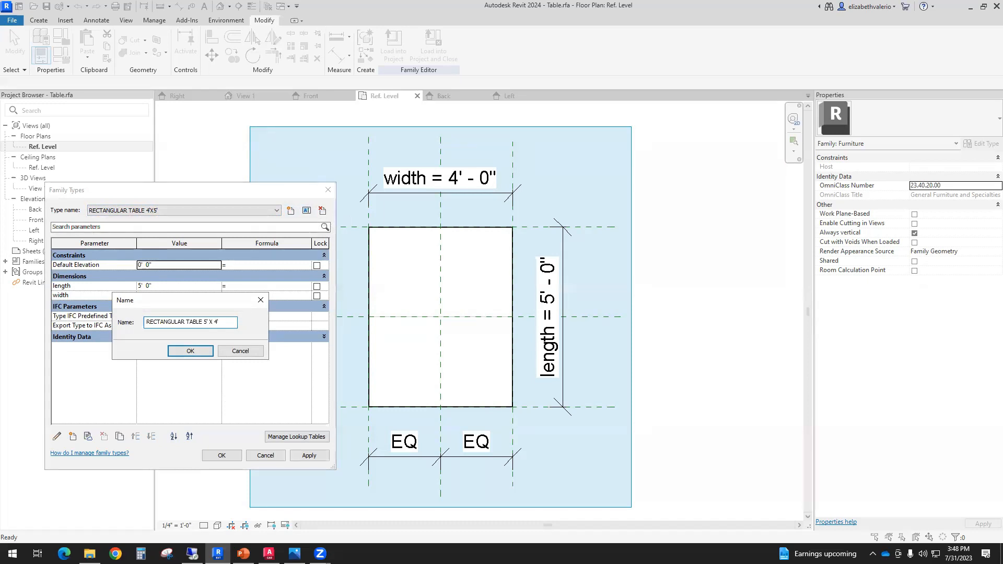
left_click(194, 351)
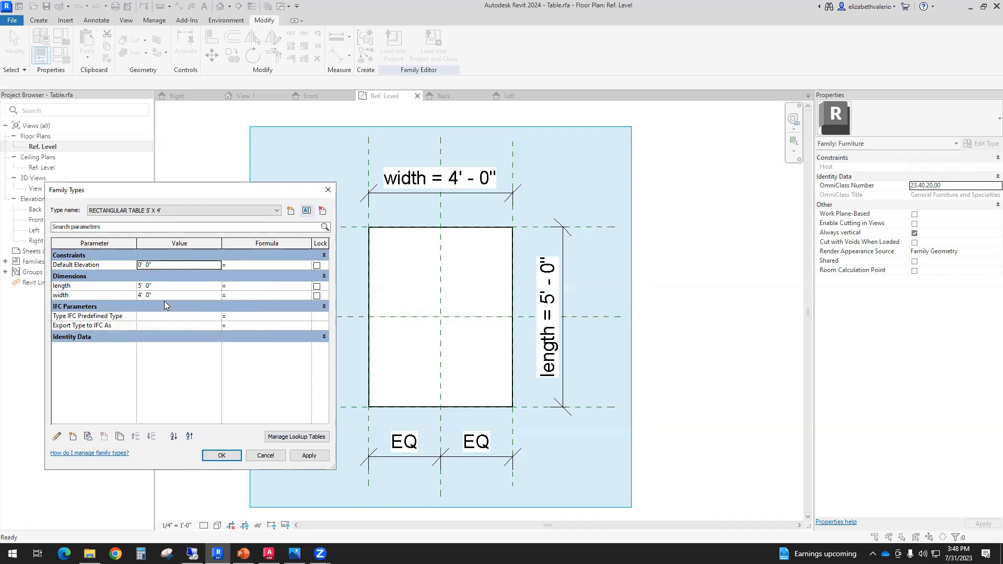
left_click(224, 457)
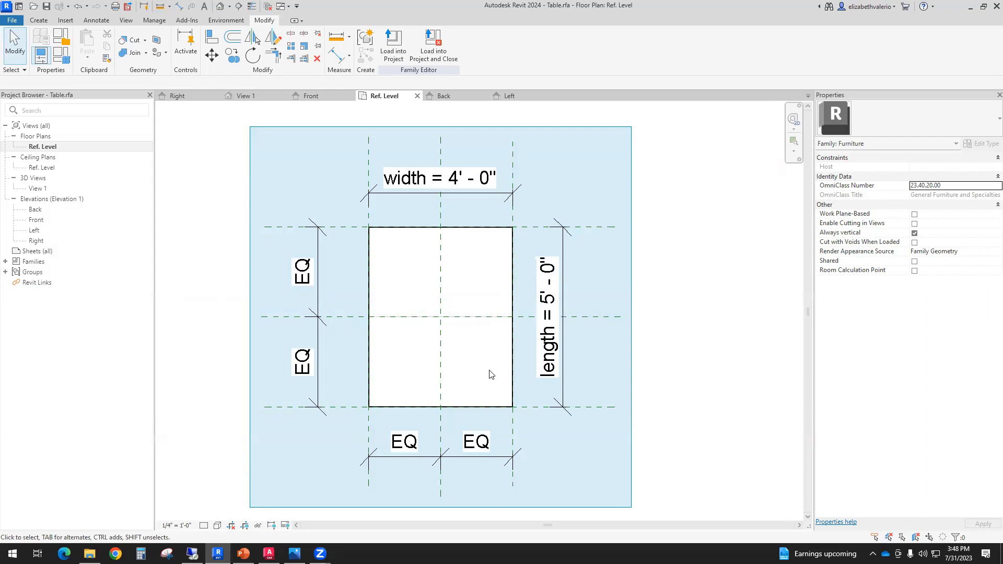
Add a second family type named SQUARE TABLE 5' X 5' in Family Types.
left_click(64, 59)
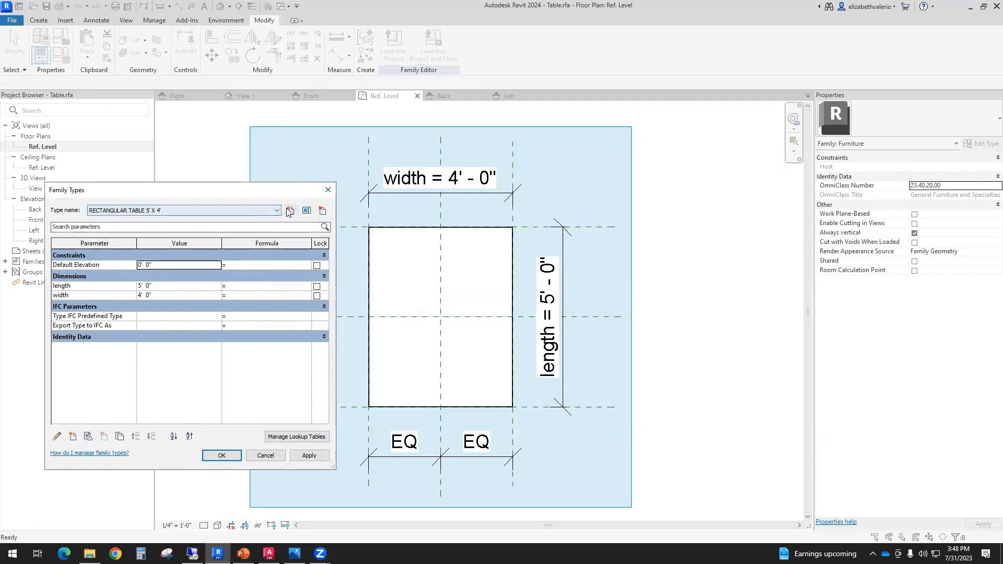
left_click(290, 211)
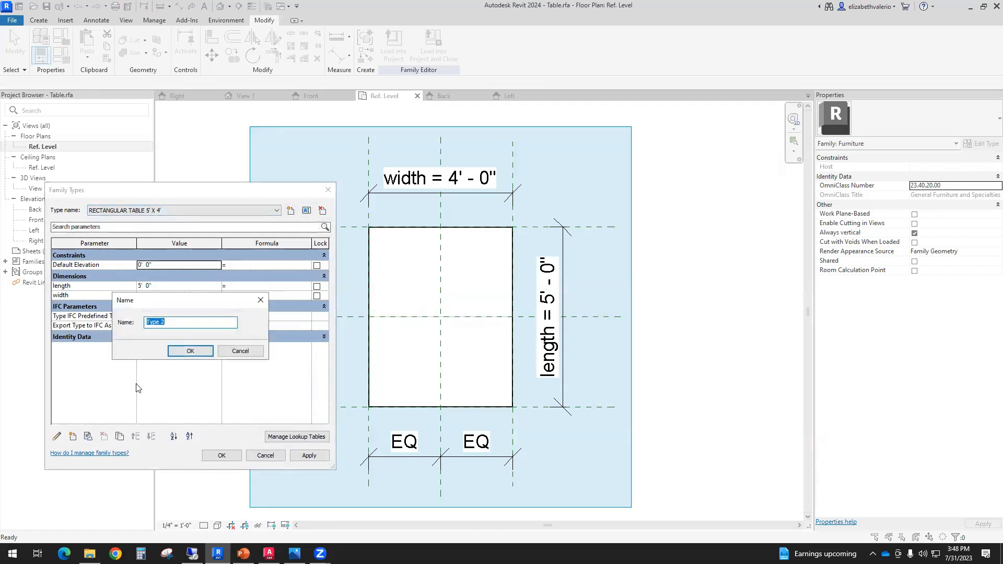
type("SQUARE TABLE 5' X 5")
left_click(185, 352)
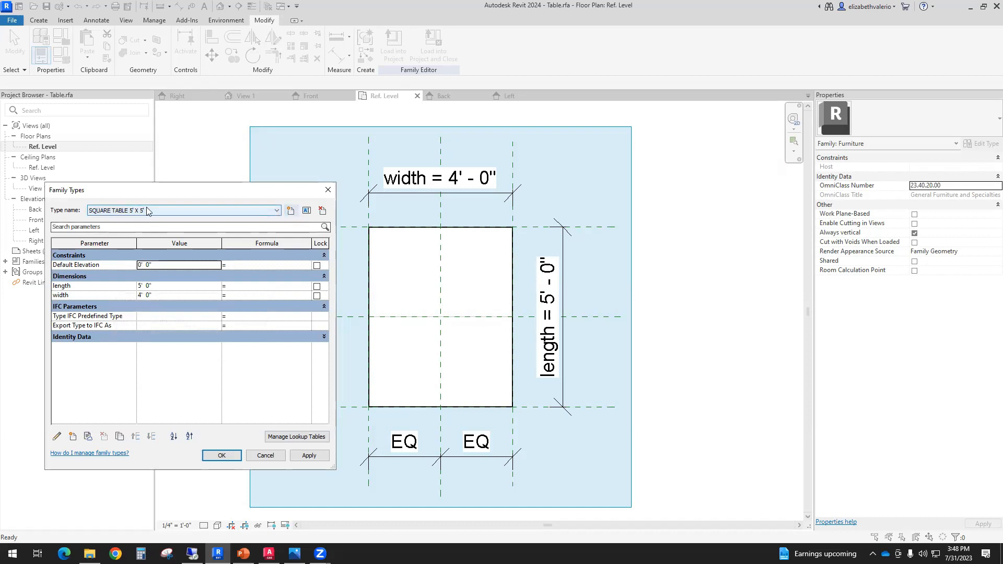
Set the square table type's width to 5', apply it to the model and save the family.
left_click(168, 294)
type("5")
key("Tab")
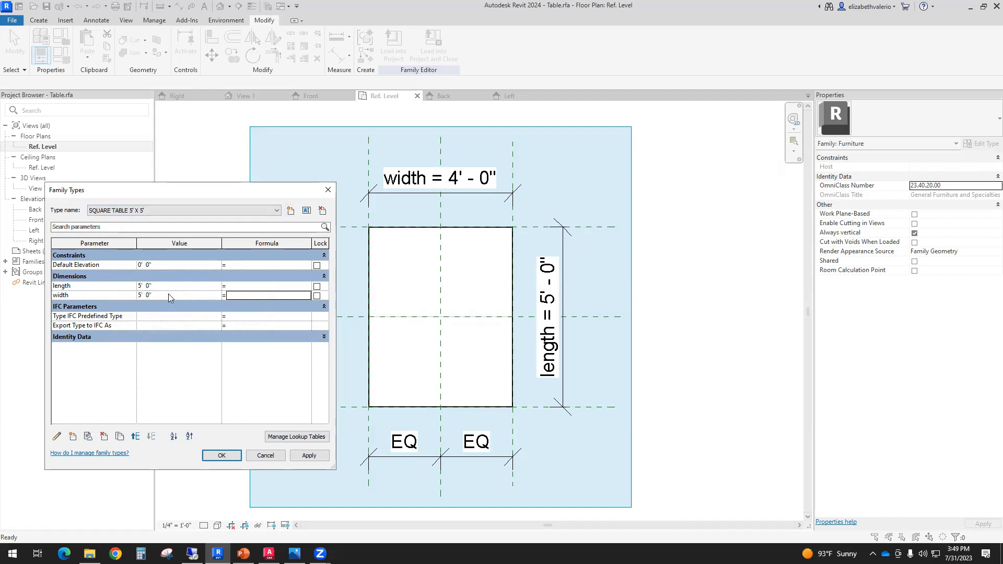
left_click(221, 454)
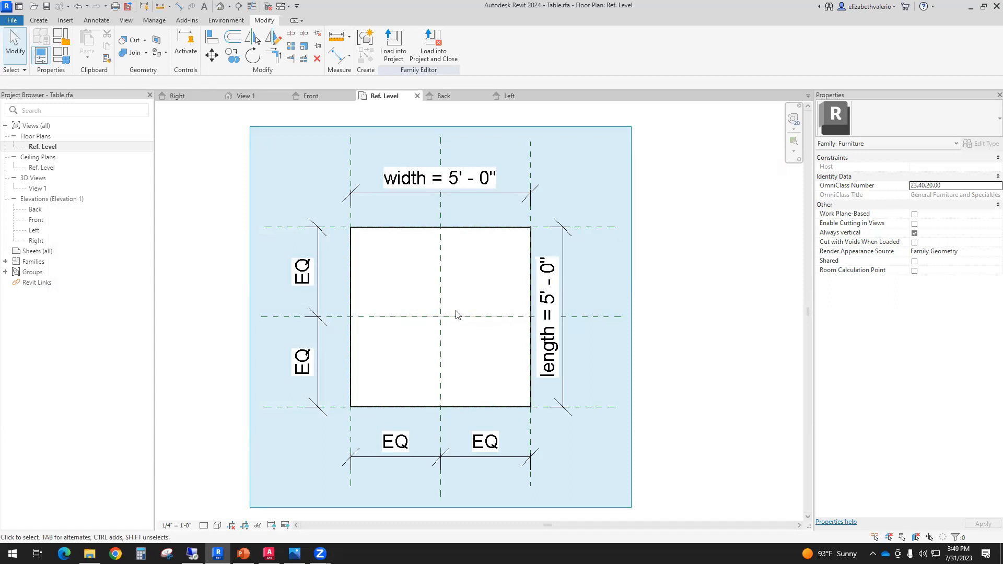
left_click(47, 7)
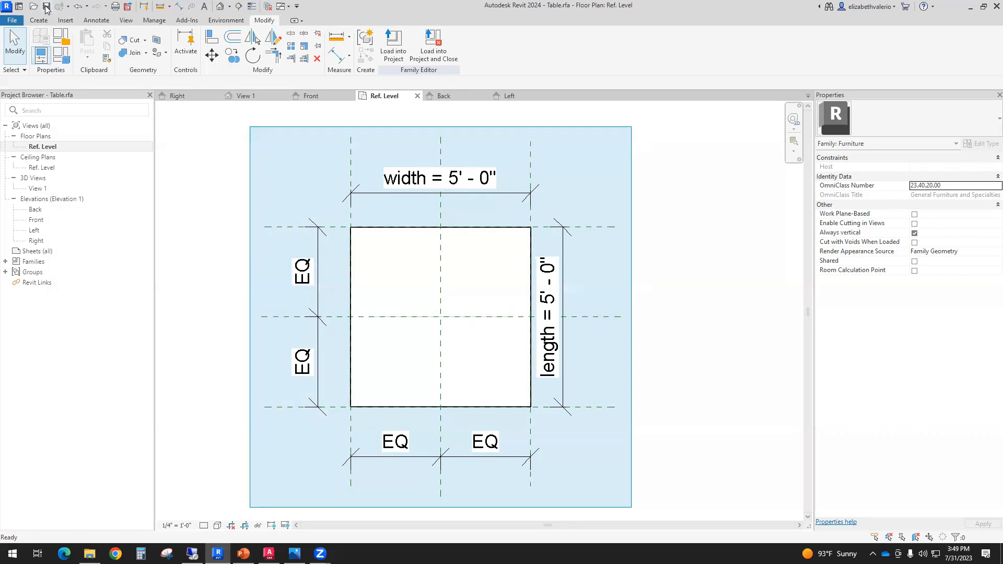
Create a new project from the Commercial-Default.rte template.
left_click(12, 21)
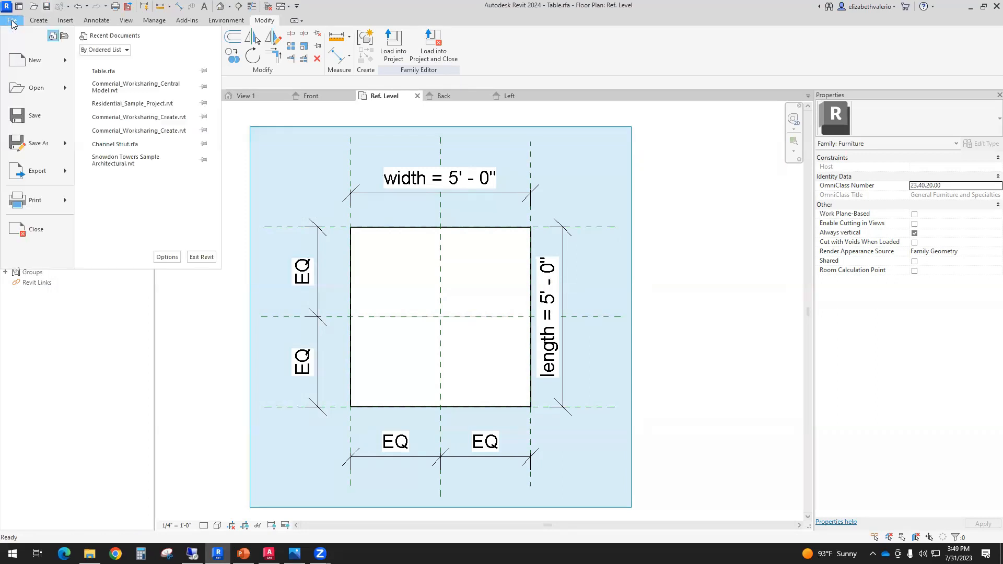
mouse_move(29, 65)
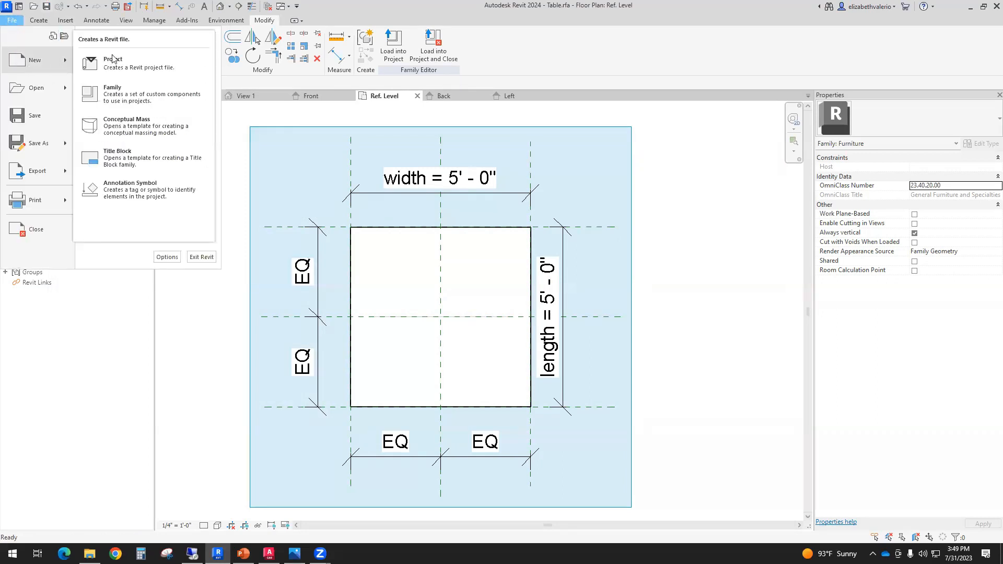
left_click(127, 68)
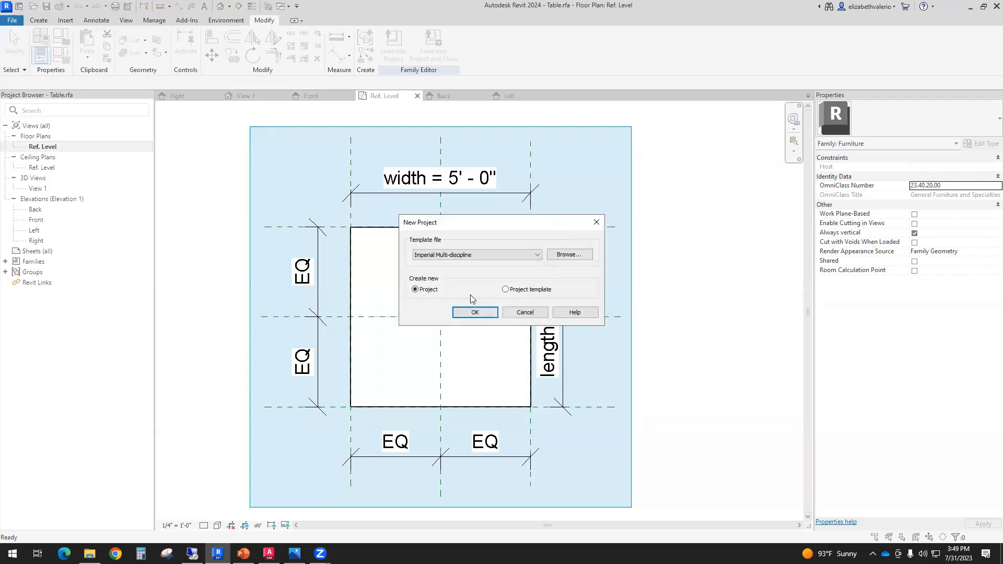
left_click(516, 254)
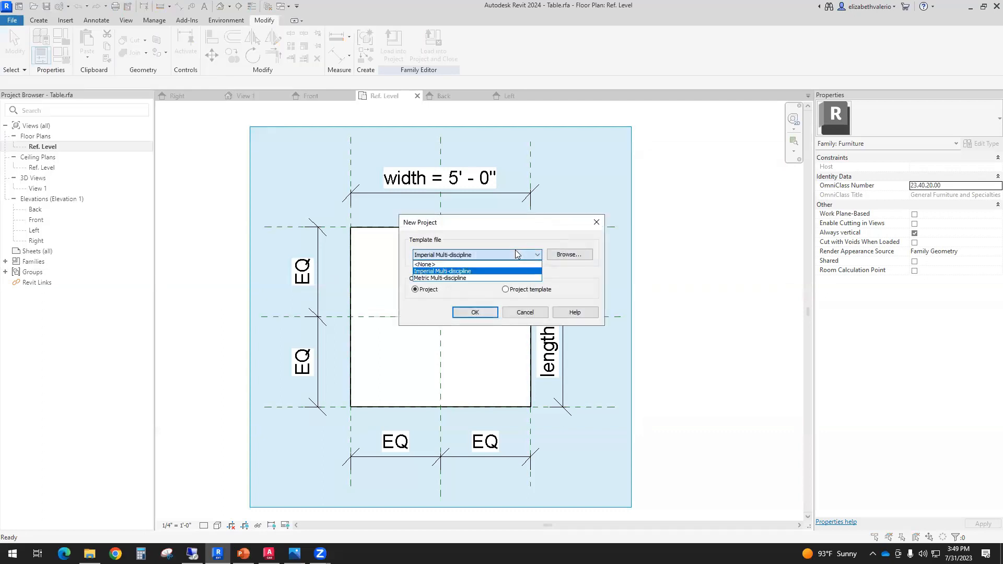
left_click(569, 256)
left_click(569, 256)
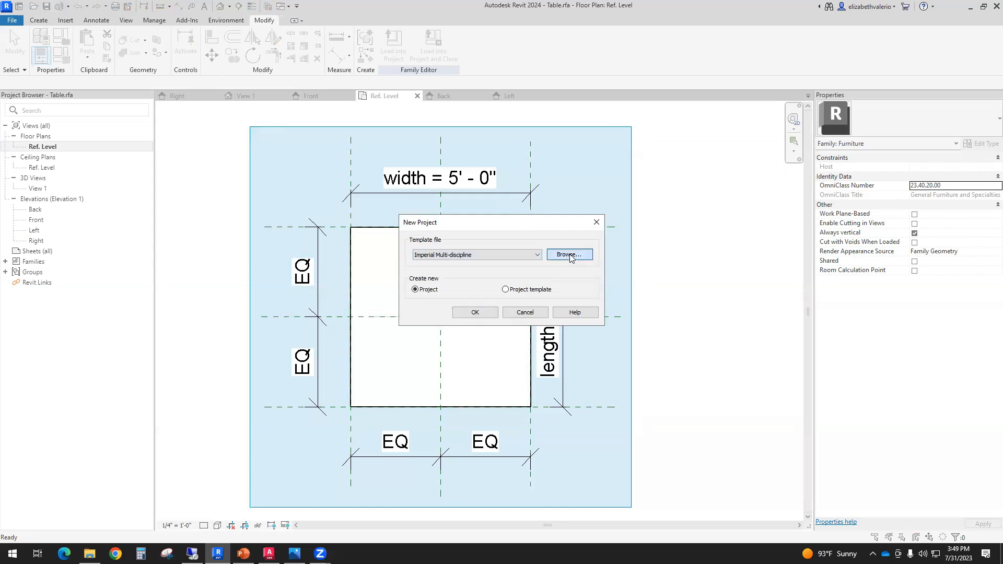
left_click(464, 108)
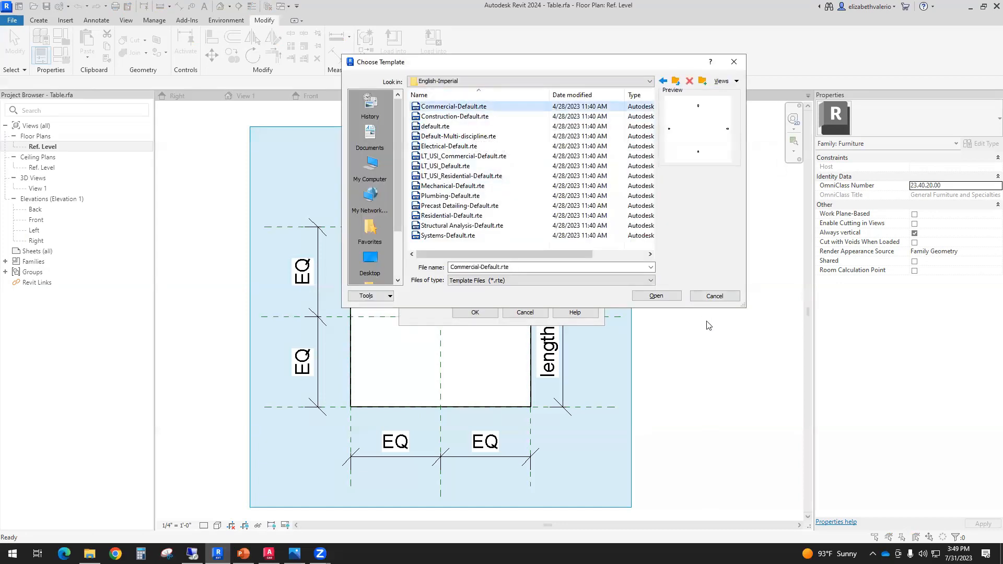
left_click(672, 298)
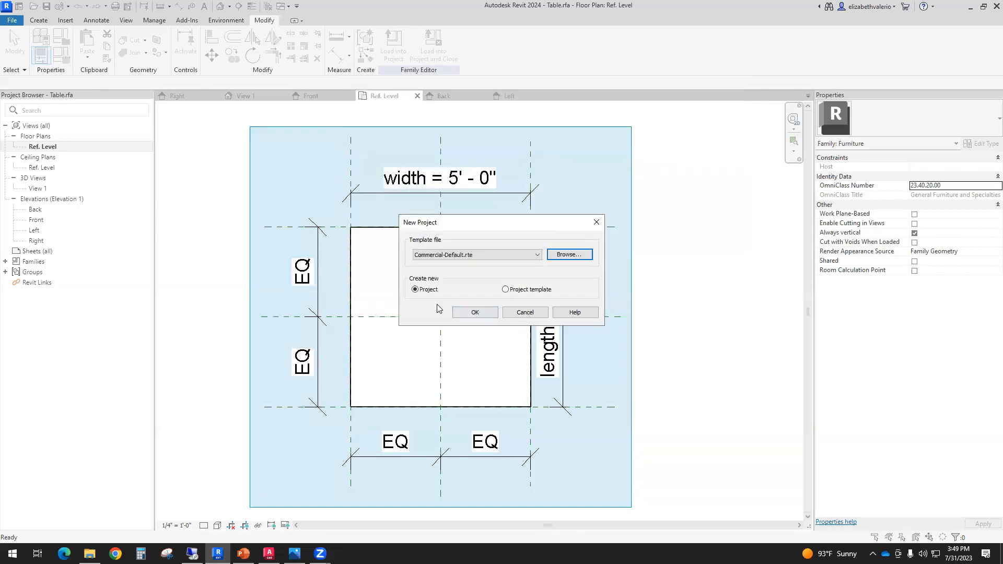
left_click(475, 313)
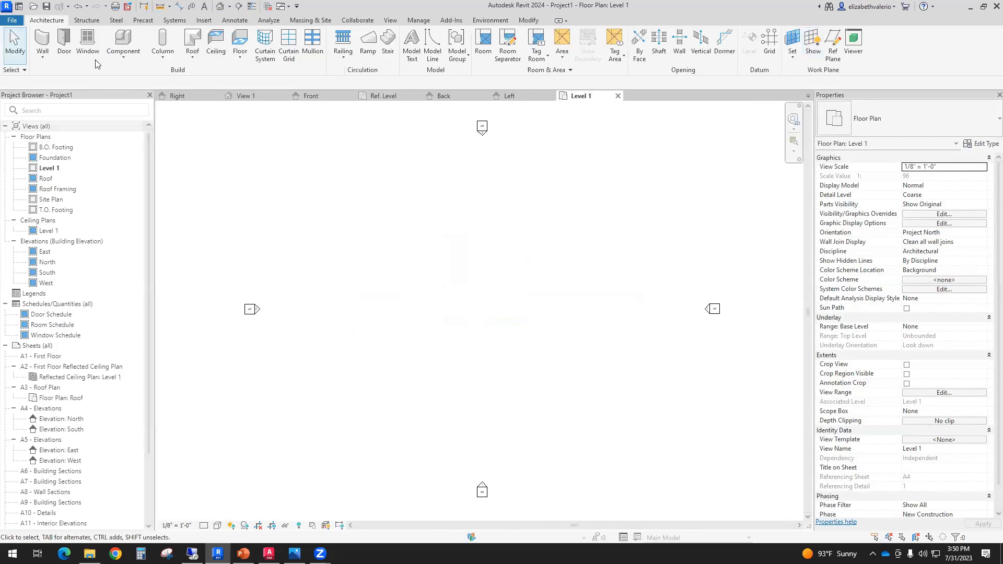
Save the project as TEST PROJECT with the maximum backups set to 3.
left_click(47, 7)
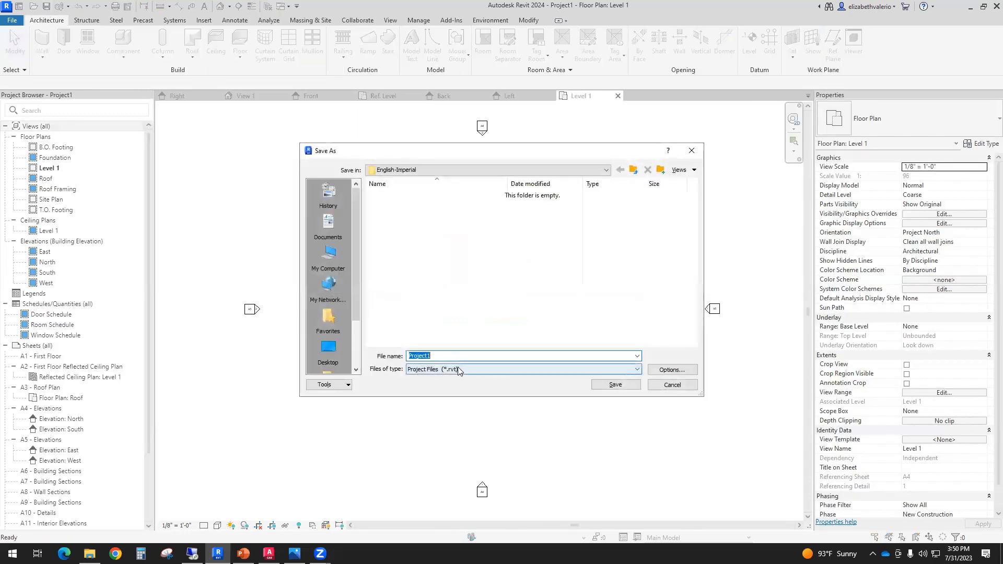
type("tEST")
type(" PRO")
type("JDE")
key("BackSpace")
key("BackSpace")
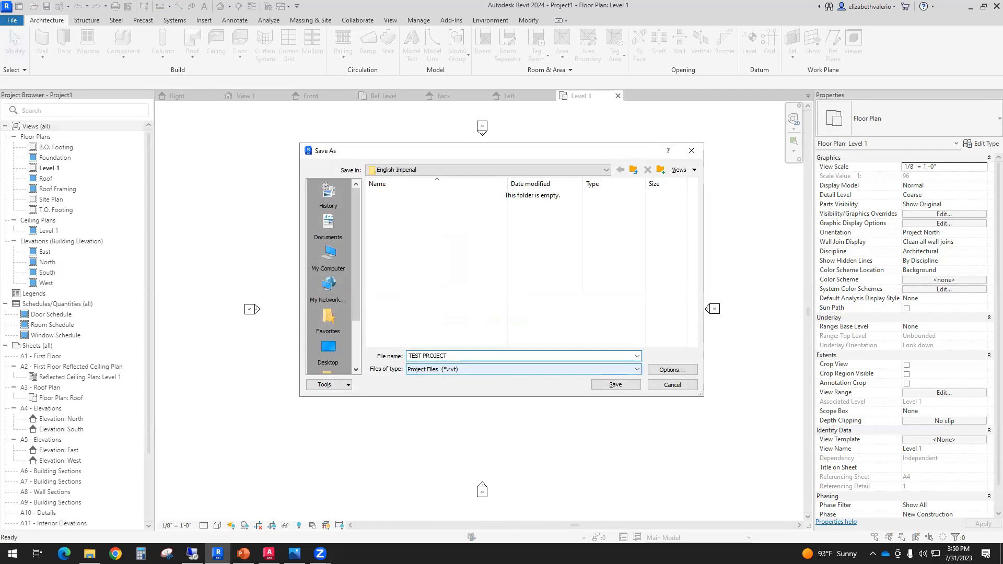
left_click(673, 369)
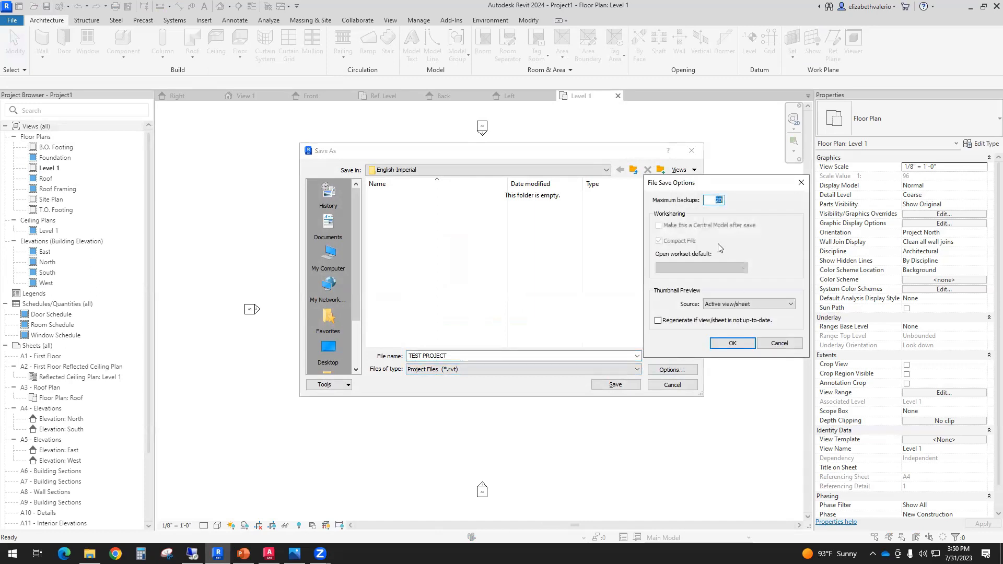
left_click(732, 344)
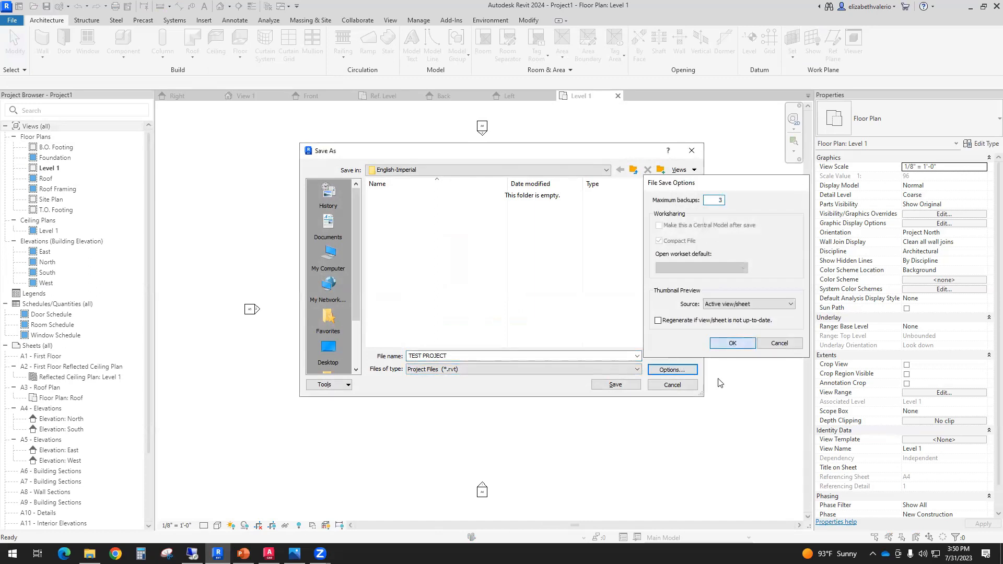
left_click(630, 387)
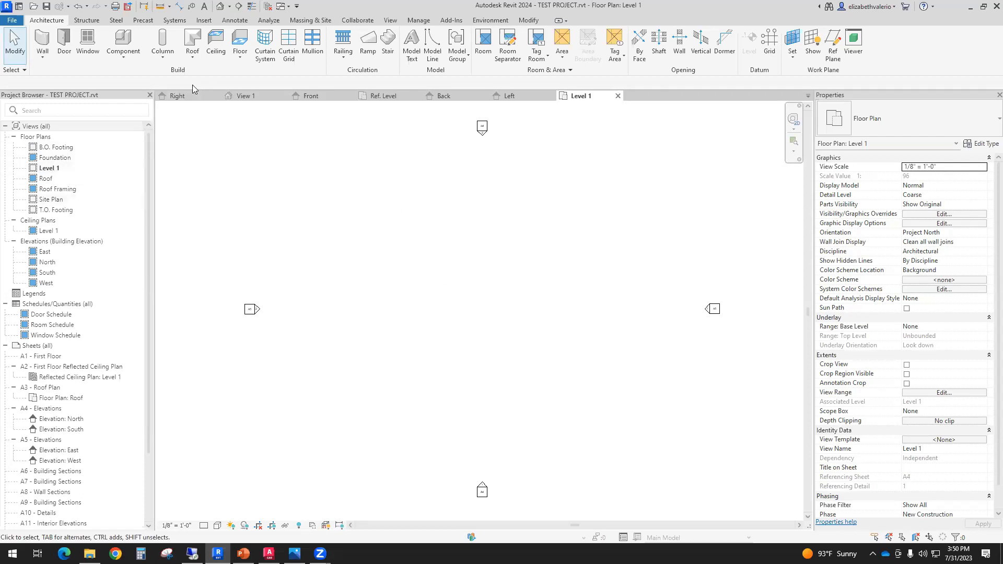
Load the table family into the project and place one RECTANGULAR TABLE 5' X 4' near the middle of the Level 1 plan.
left_click(384, 98)
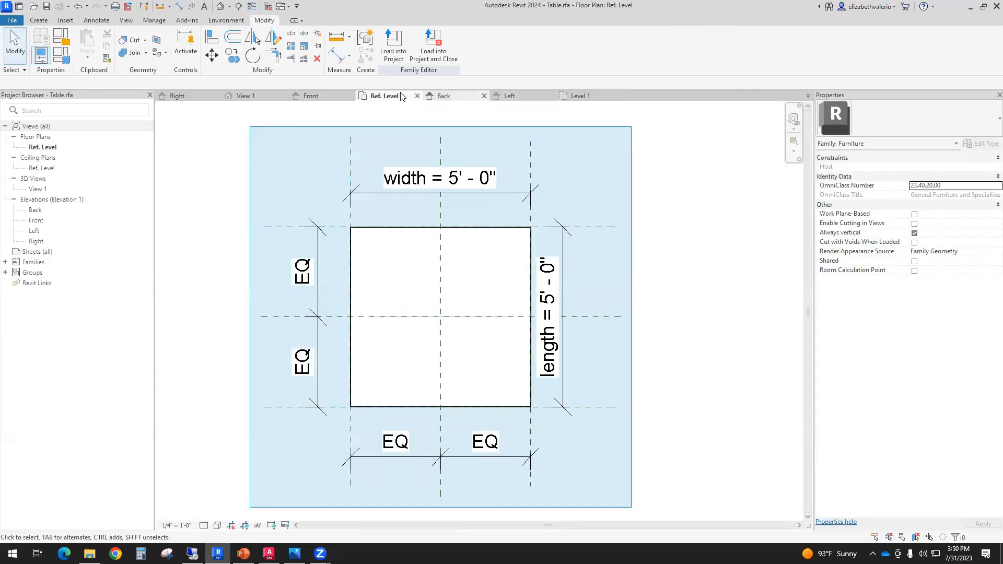
left_click(245, 97)
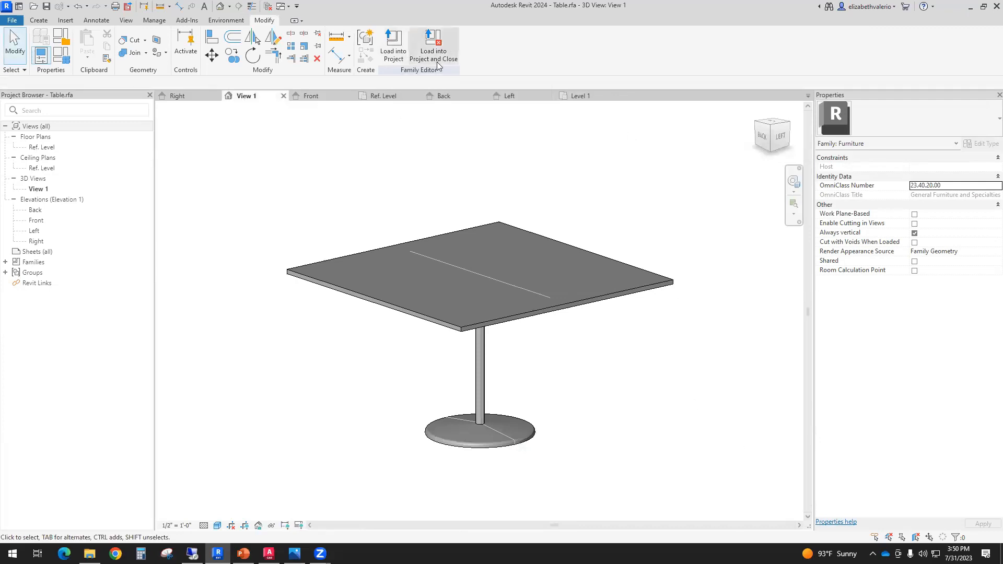
left_click(393, 57)
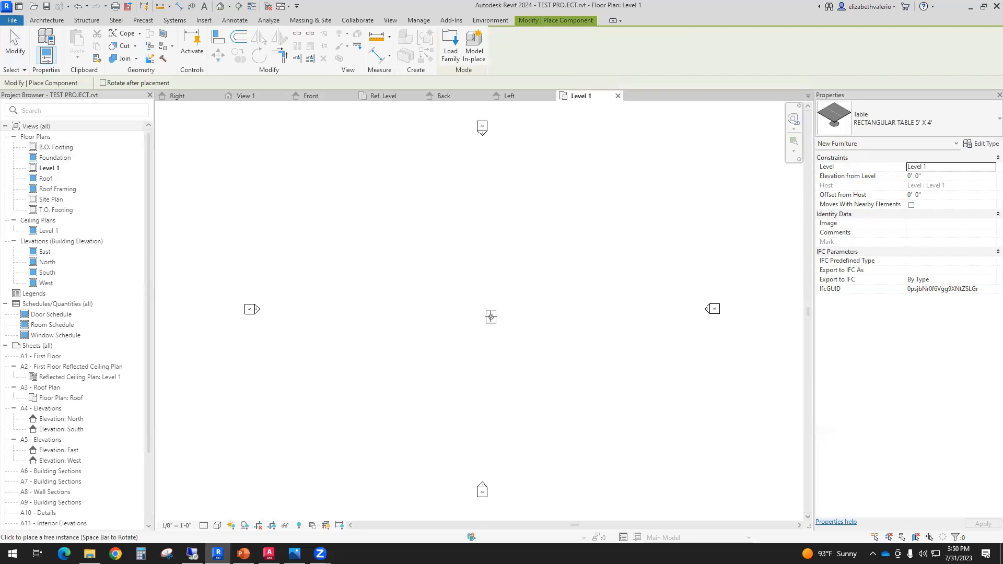
left_click(487, 312)
key("Escape")
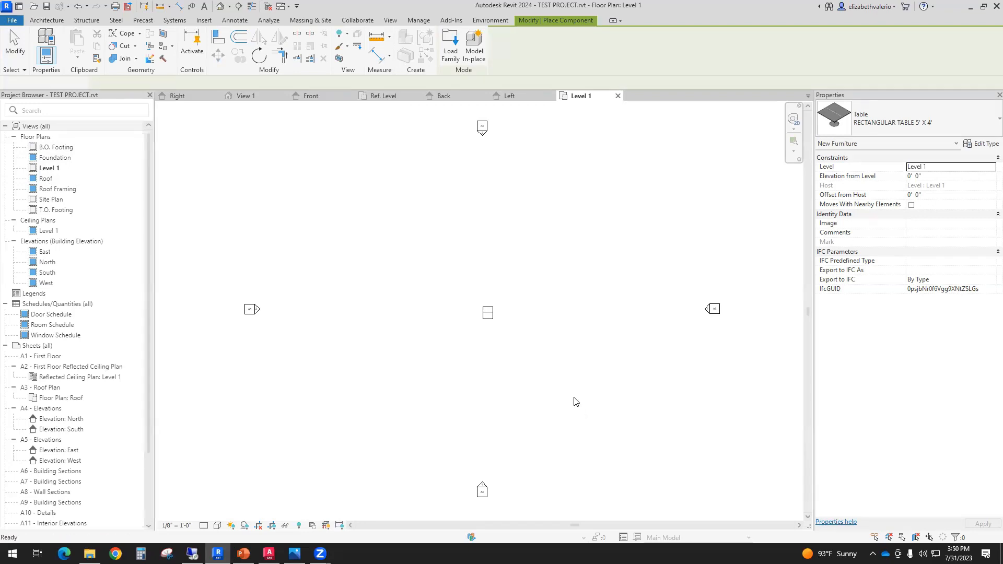
key("Escape")
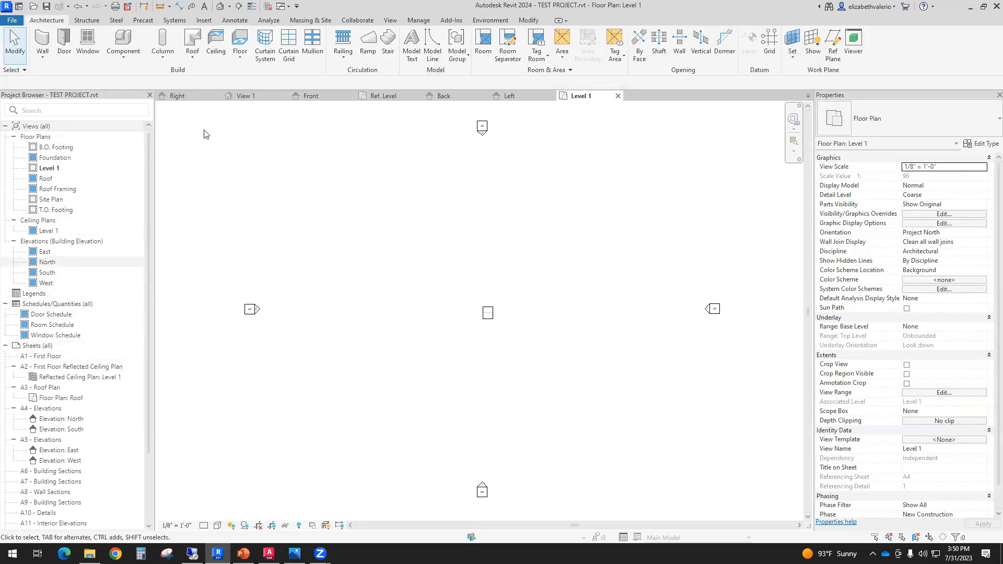
Open the project's default 3D view with the placed table in close view.
left_click(228, 7)
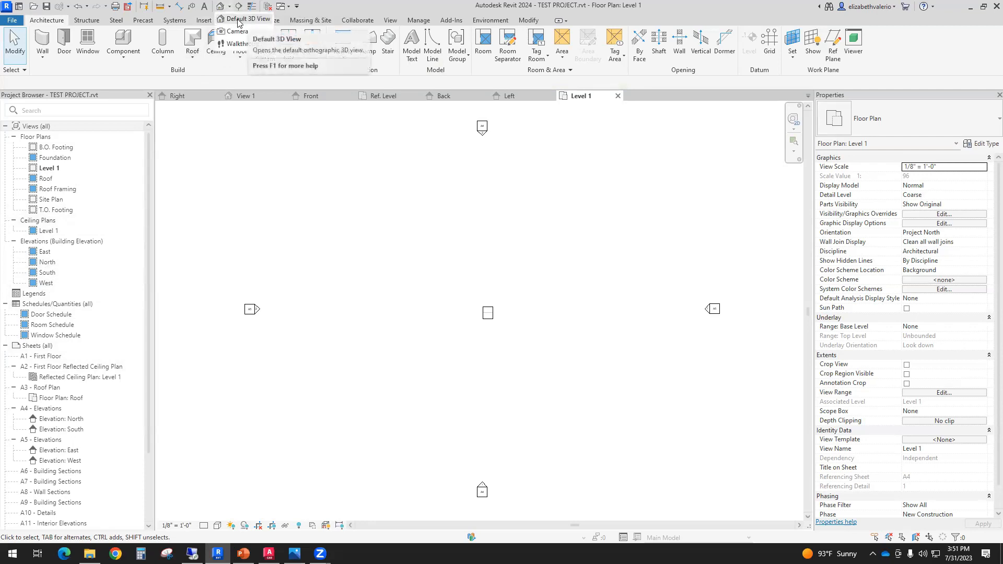
left_click(246, 19)
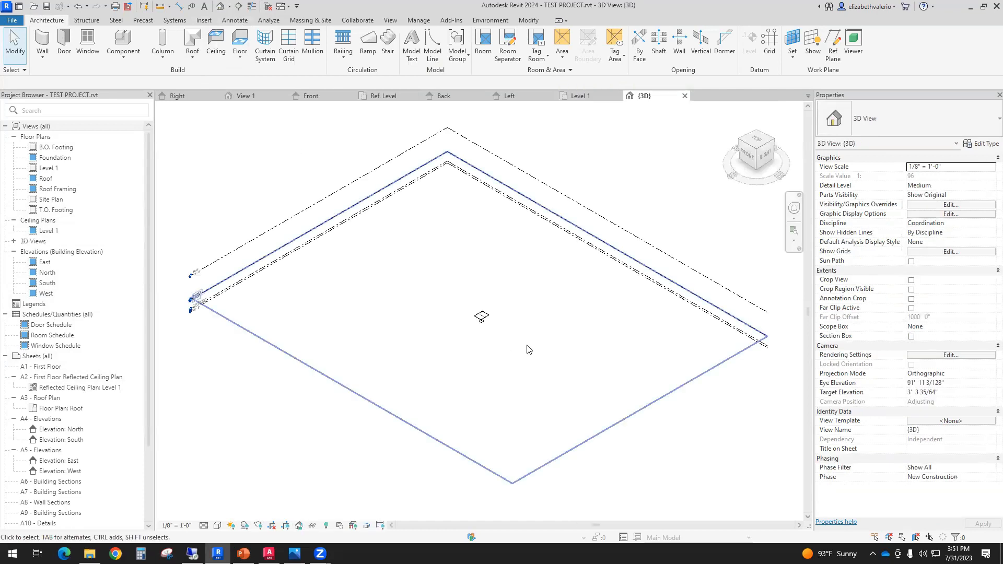
scroll(477, 351, "up", 3)
middle_click_drag(502, 374, 476, 317, "shift")
scroll(476, 317, "up", 3)
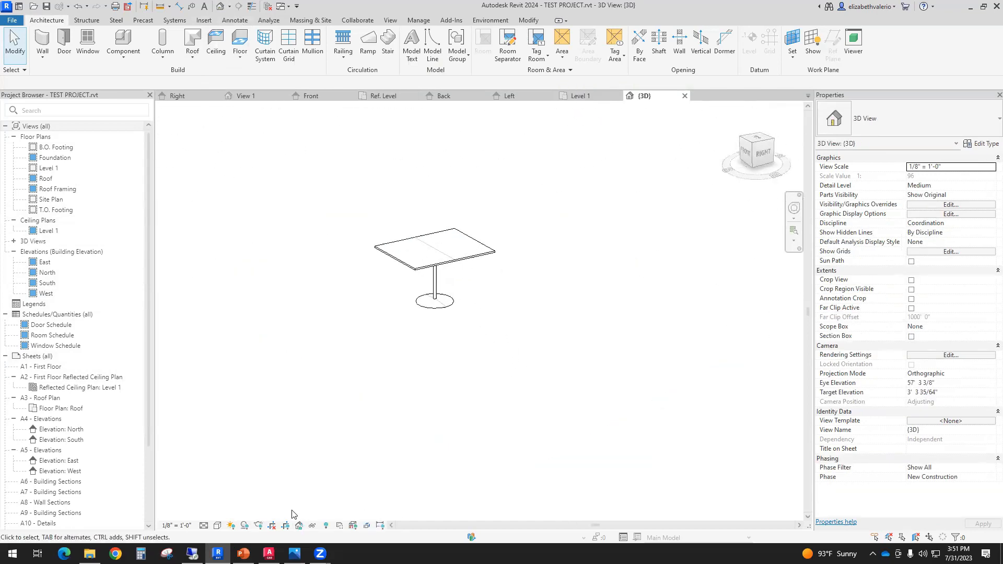
Set the 3D view's visual style to Shaded and its detail level to Fine.
left_click(218, 526)
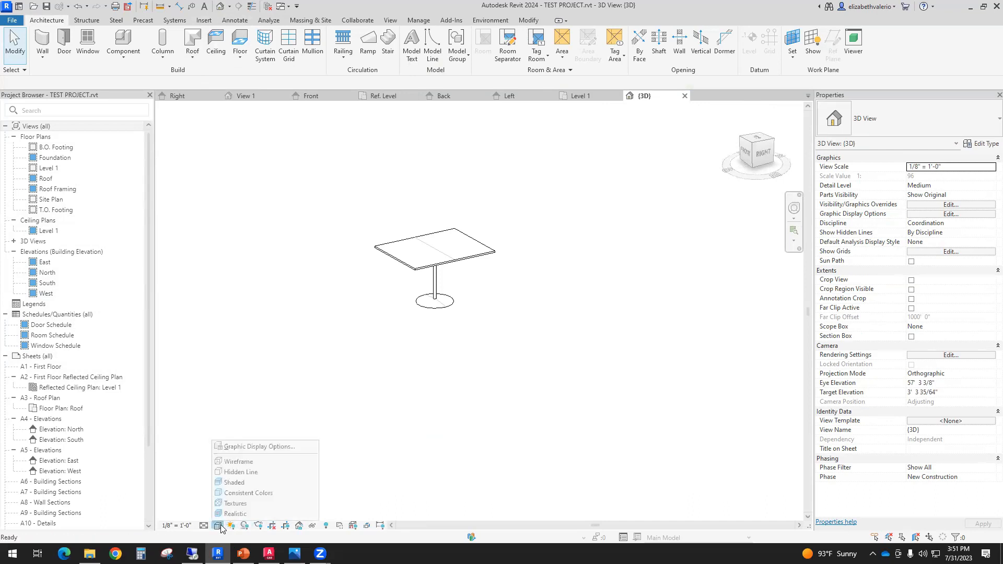
left_click(235, 482)
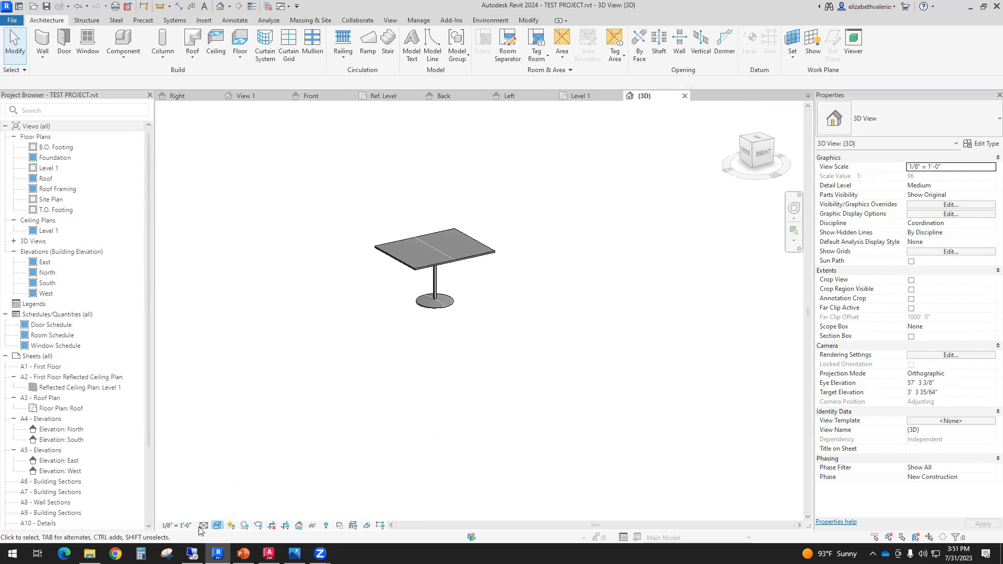
left_click(204, 525)
left_click(215, 515)
Change the placed table's type to SQUARE TABLE 5' X 5'.
left_click(473, 256)
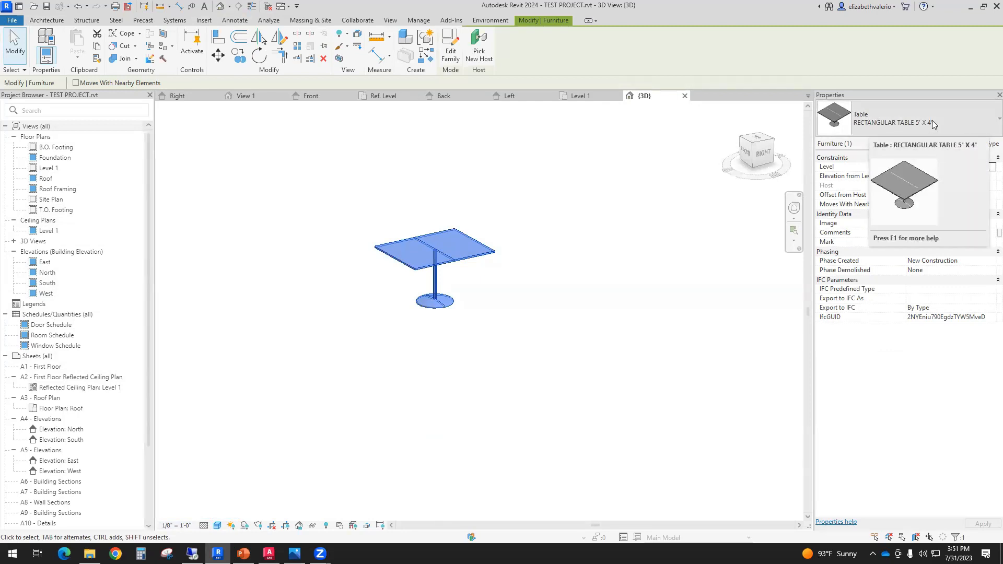
left_click(962, 118)
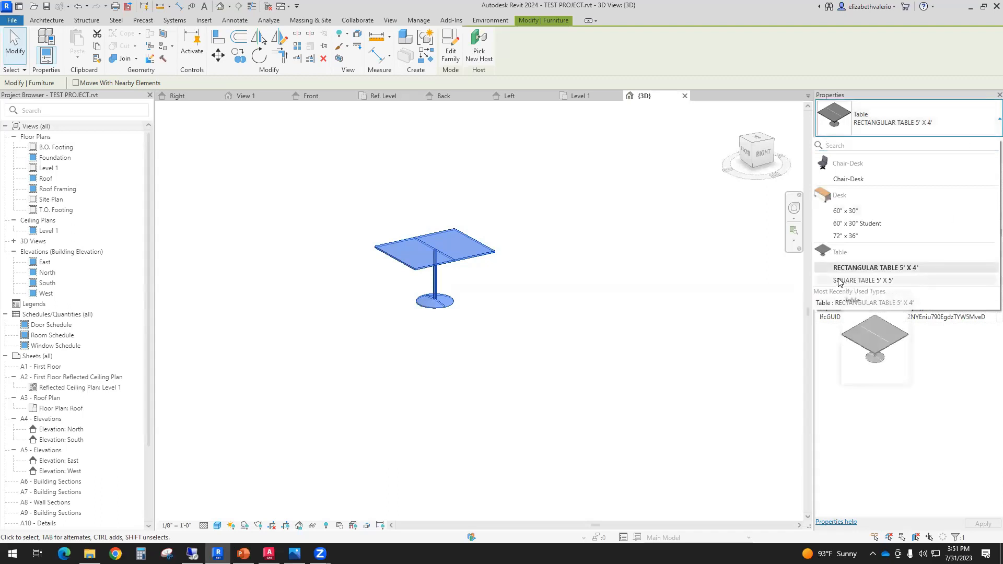
left_click(879, 282)
middle_click_drag(491, 338, 582, 374, "shift")
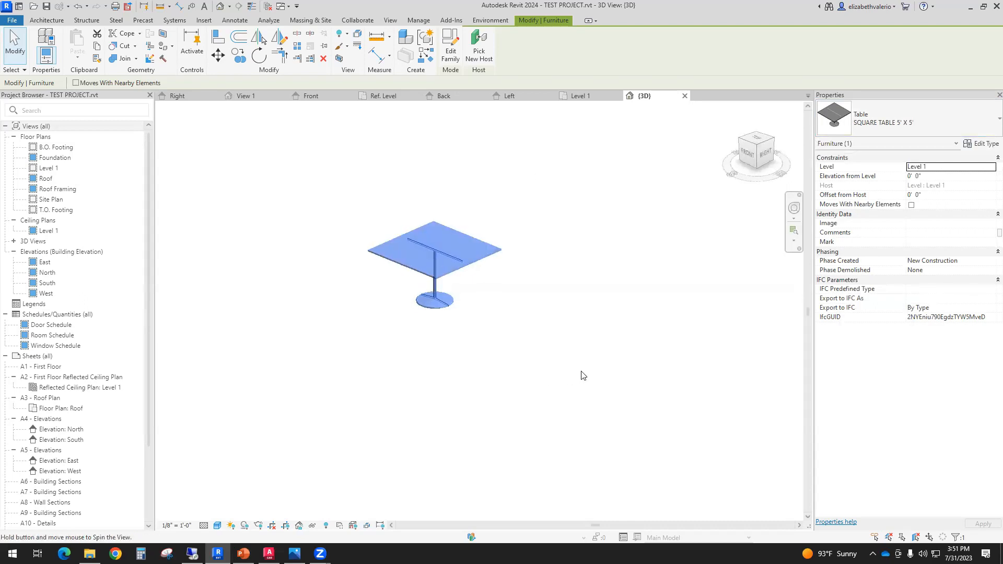
Switch the table to RECTANGULAR TABLE 5' X 4' and back to SQUARE TABLE 5' X 5', and deselect it.
left_click(908, 123)
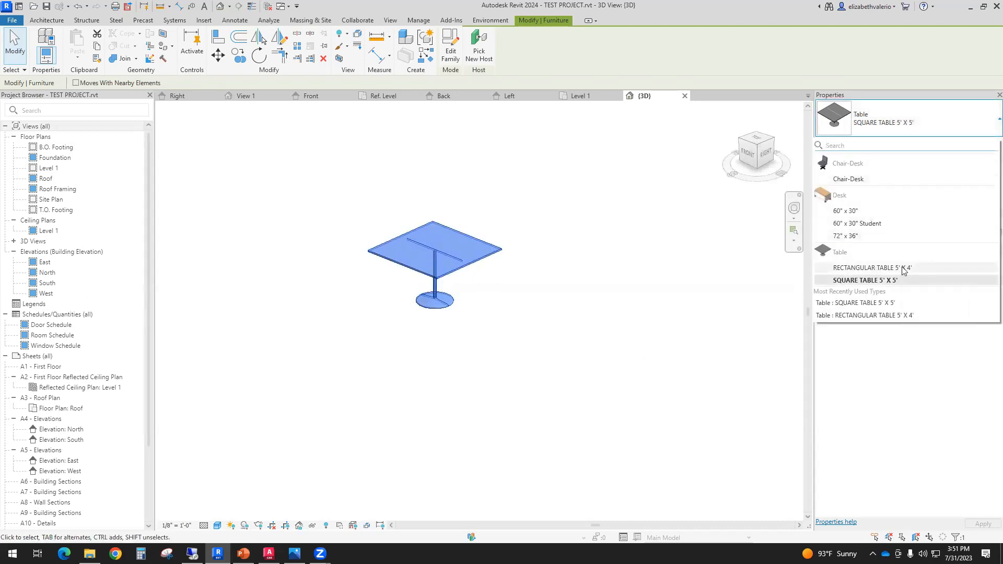
left_click(903, 268)
left_click(898, 122)
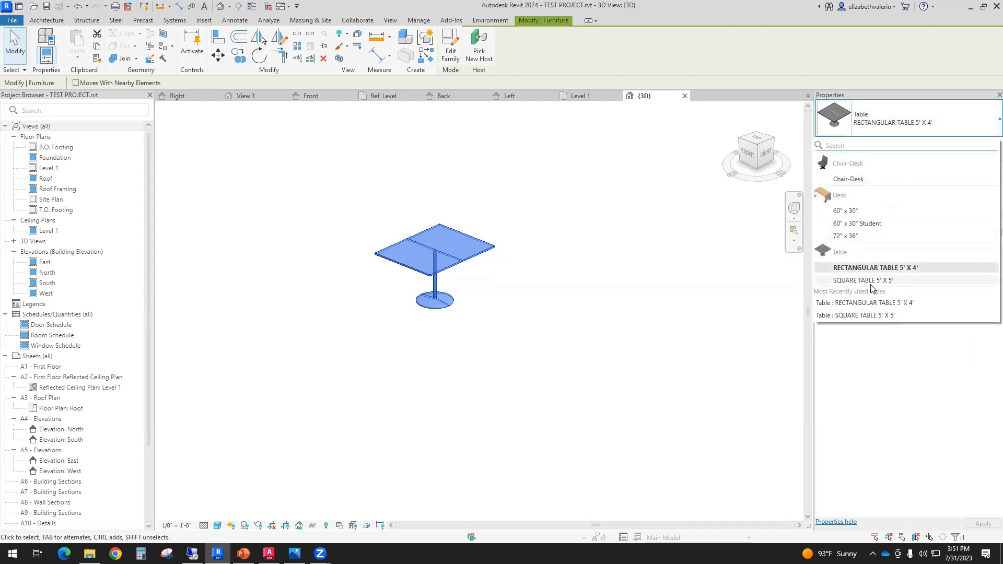
left_click(870, 281)
left_click(590, 329)
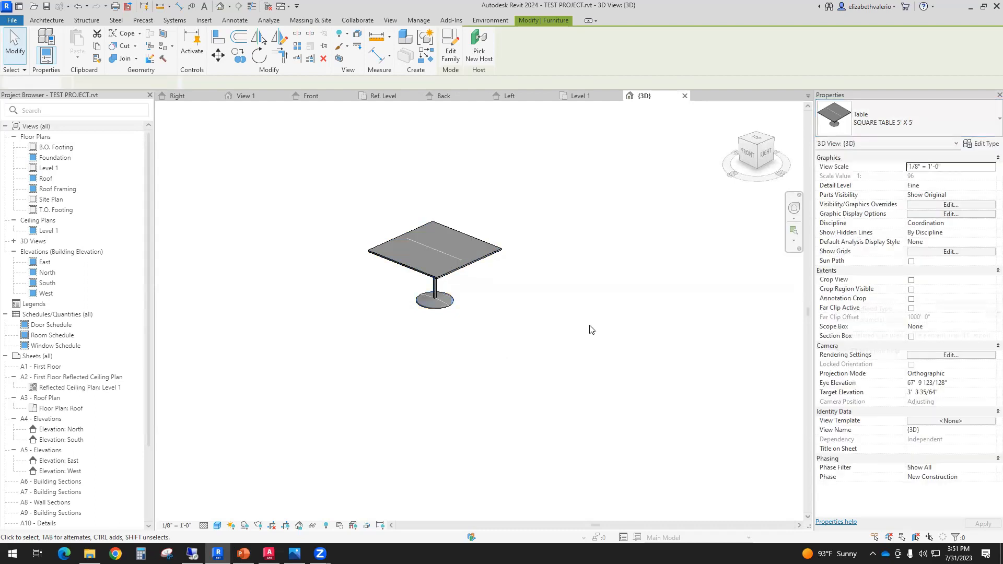
Copy the square table horizontally, placing the duplicate about 10' 4" from the original.
key("c")
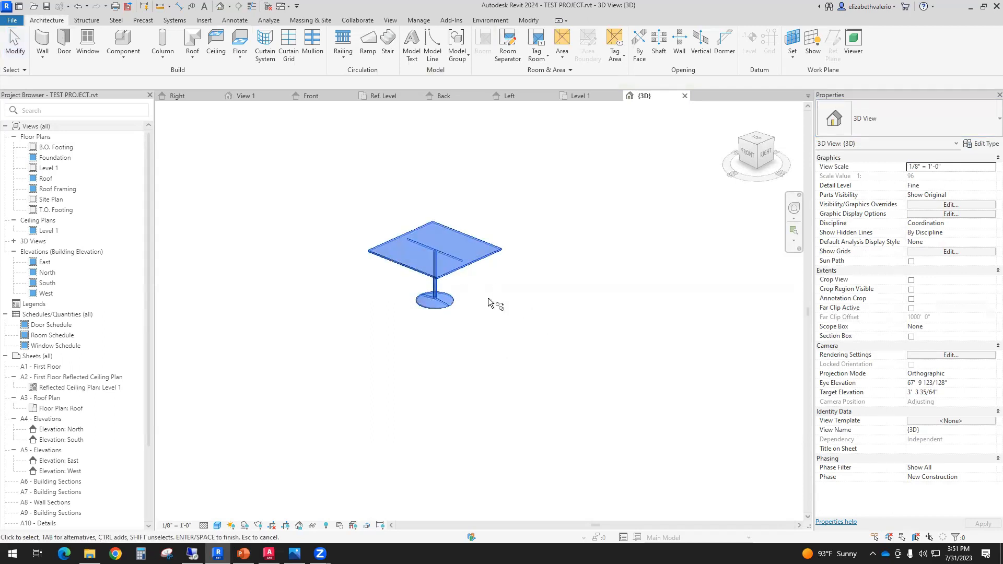
left_click(464, 267)
key("c")
left_click(481, 265)
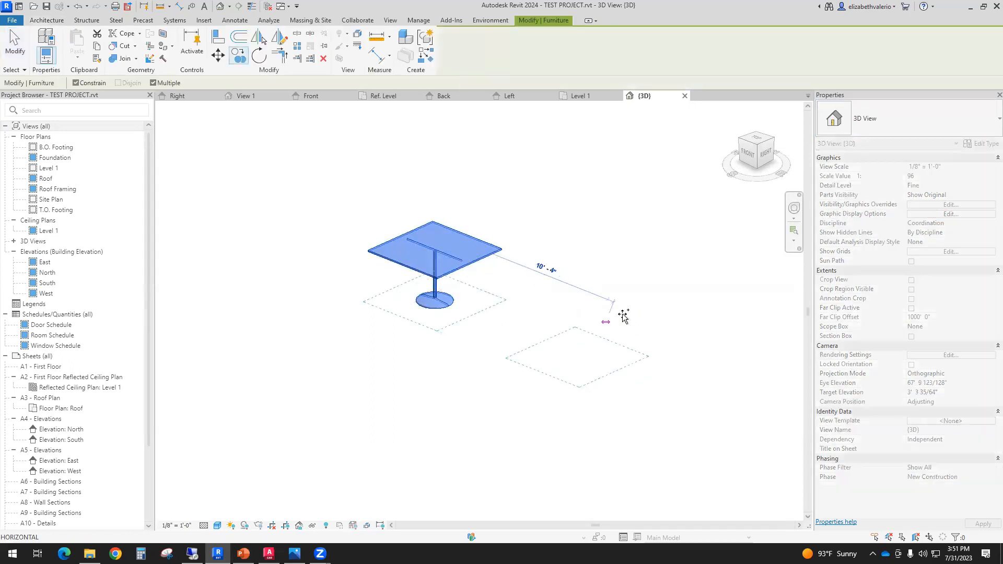
left_click(621, 317)
key("Escape")
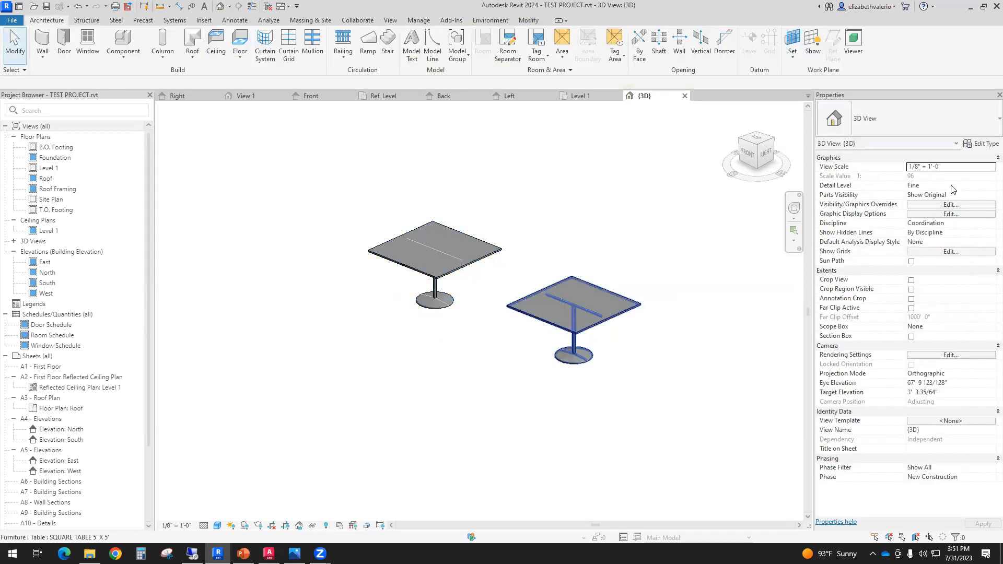
Change the copied table's type to RECTANGULAR TABLE 5' X 4' and leave the original square table as is, with nothing selected.
left_click(957, 115)
left_click(957, 116)
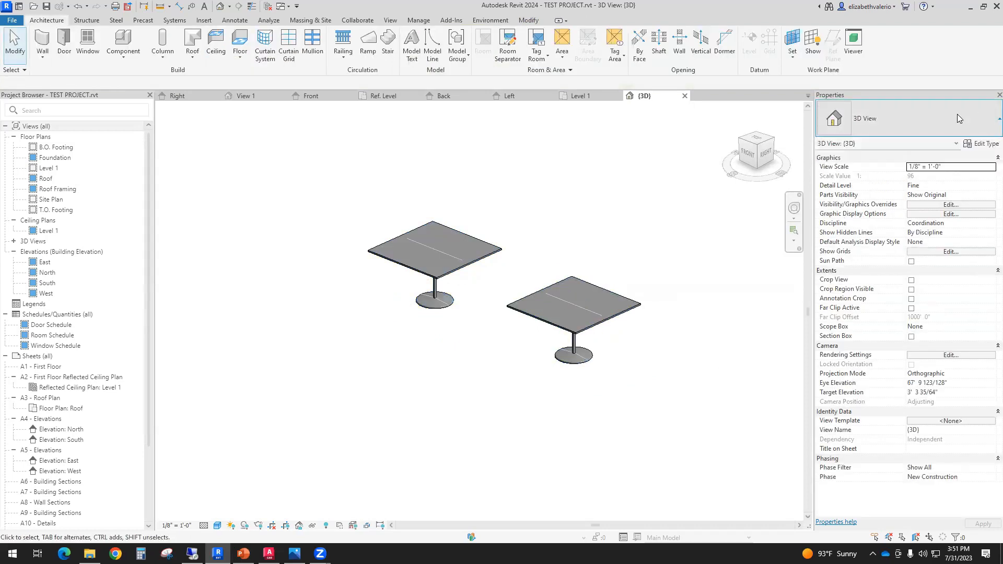
left_click(595, 324)
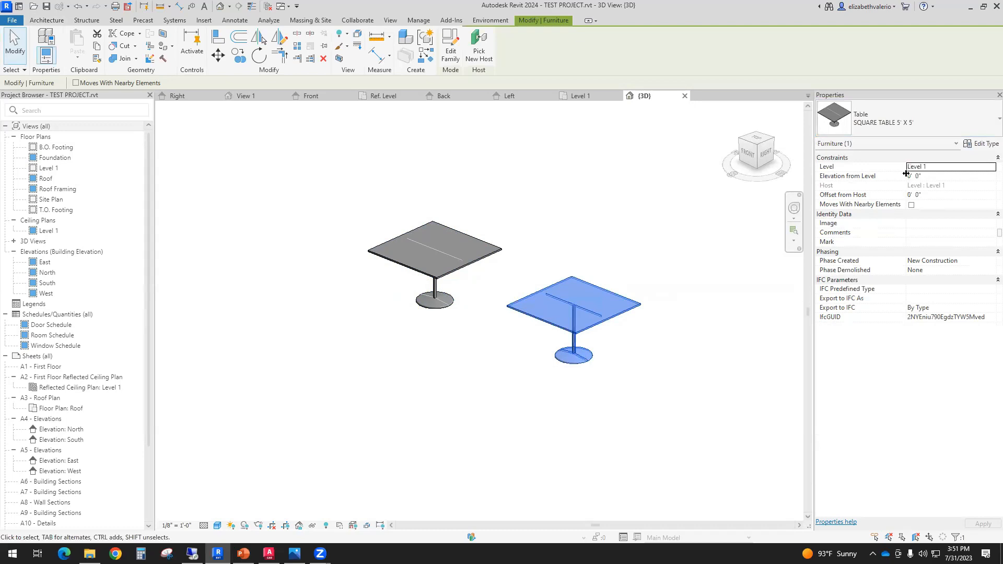
left_click(913, 128)
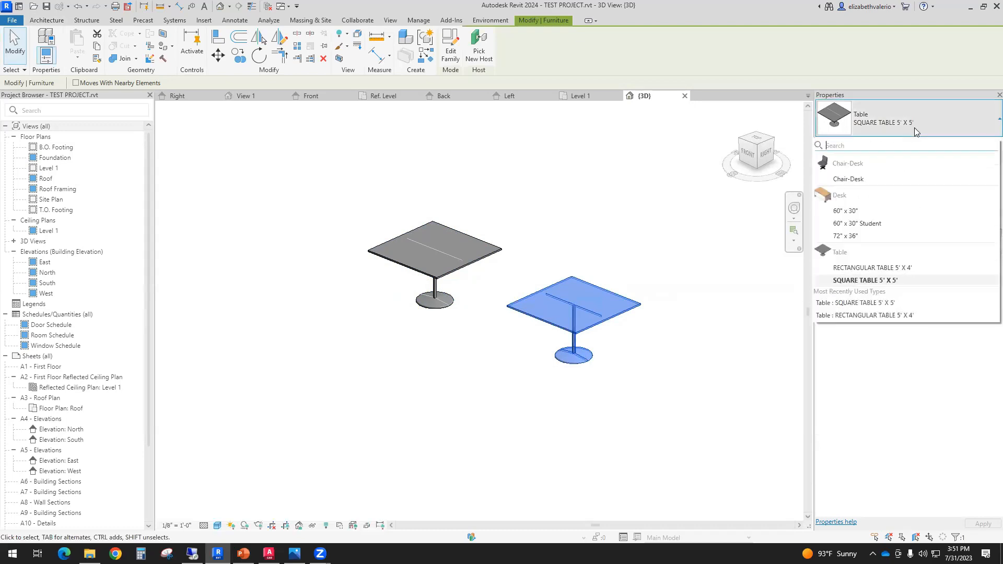
left_click(888, 267)
left_click(532, 421)
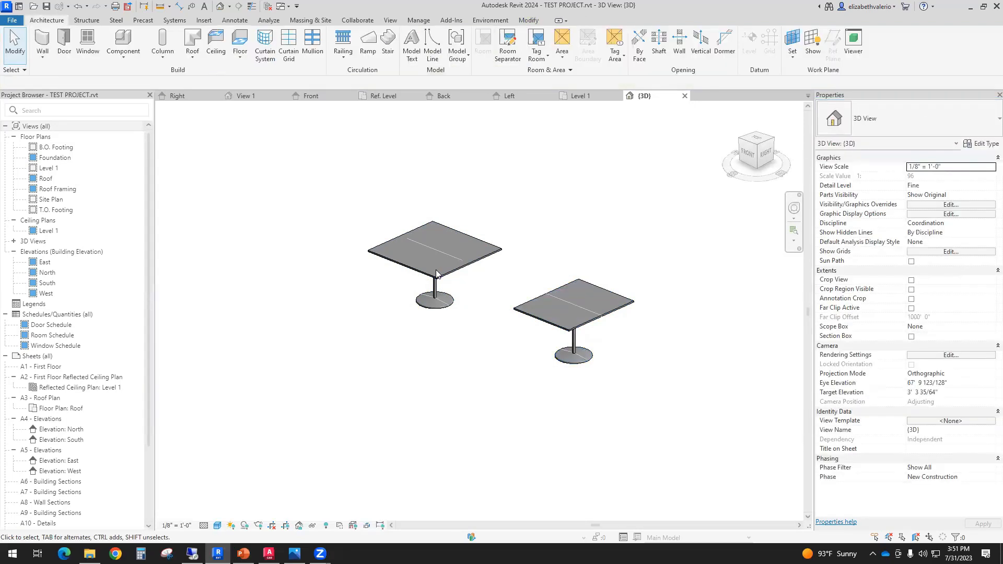
left_click(434, 281)
left_click(459, 358)
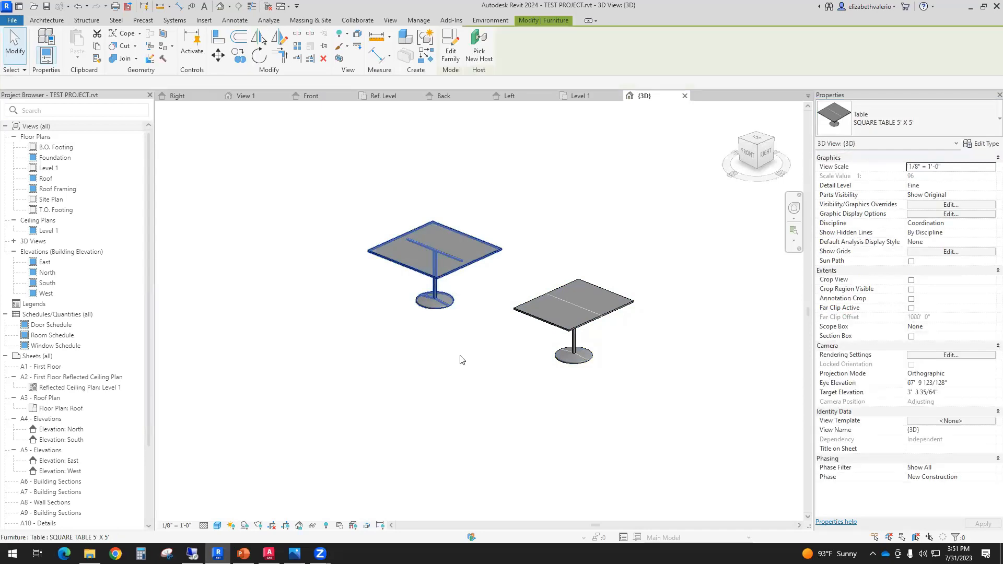
scroll(444, 314, "down", 2)
middle_click_drag(343, 328, 223, 291)
left_click(446, 287)
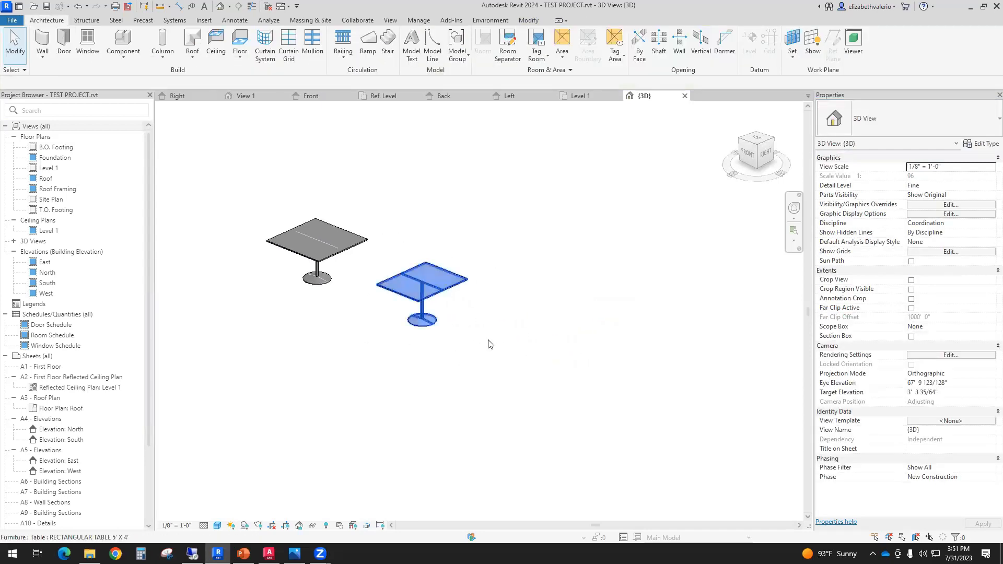
key("c")
key("o")
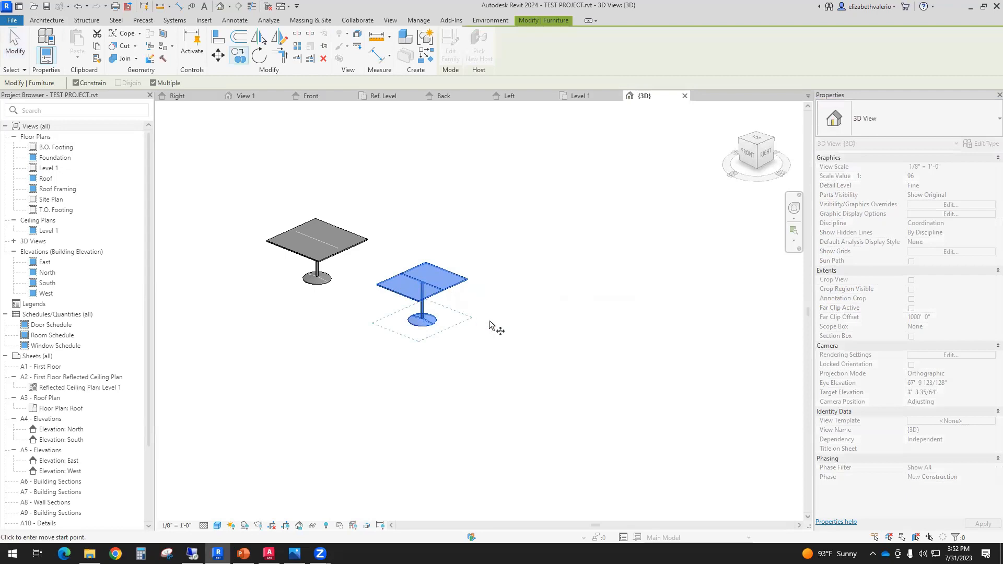
key("Escape")
key("Escape")
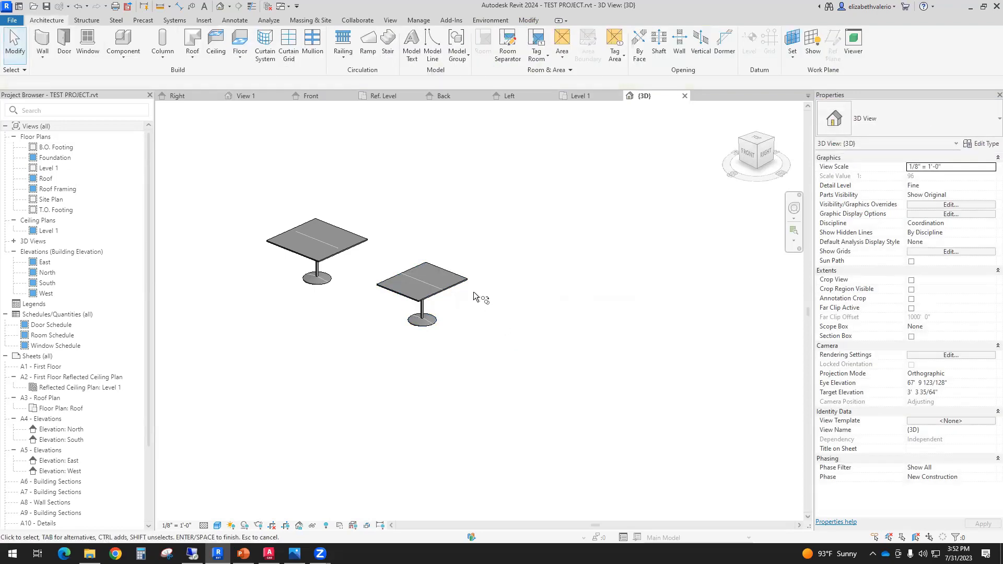
Copy the rectangular table horizontally to place a third table in line with the other two, and deselect it.
left_click(454, 285)
key("c")
key("o")
left_click(414, 299)
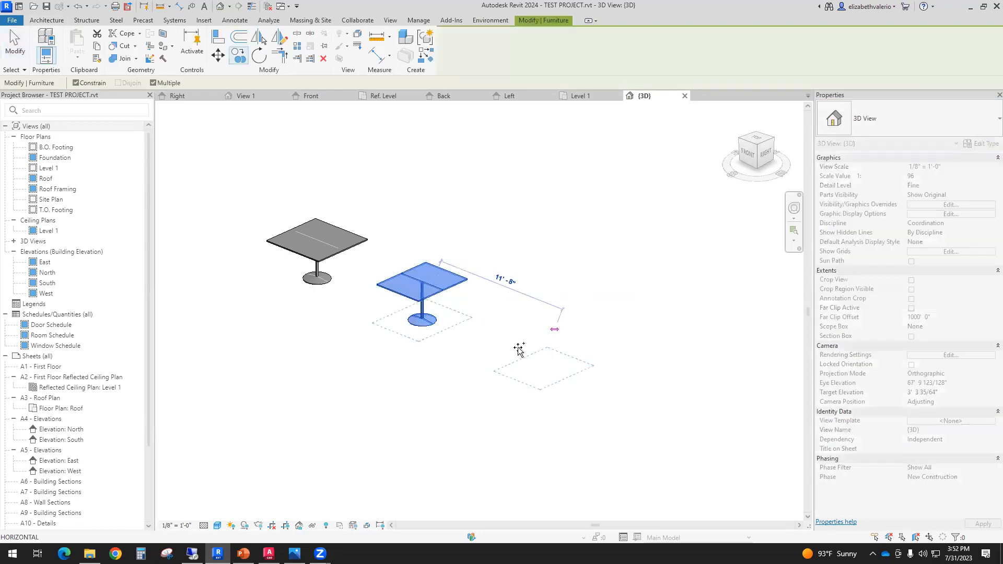
left_click(519, 340)
key("Escape")
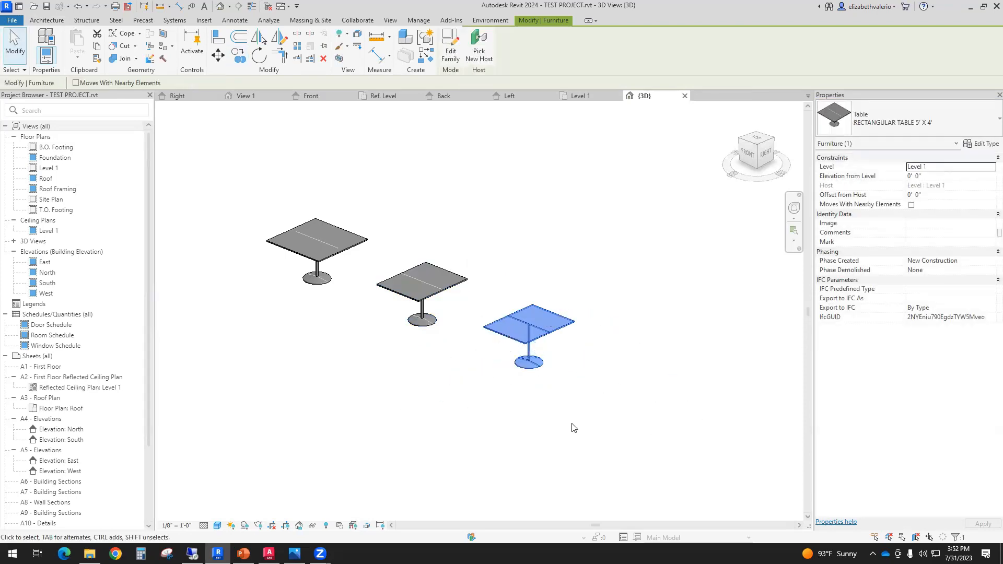
left_click(575, 436)
Duplicate the third table's type and name the new type RECTANGULAR TABLE 8' X 4'.
left_click(545, 339)
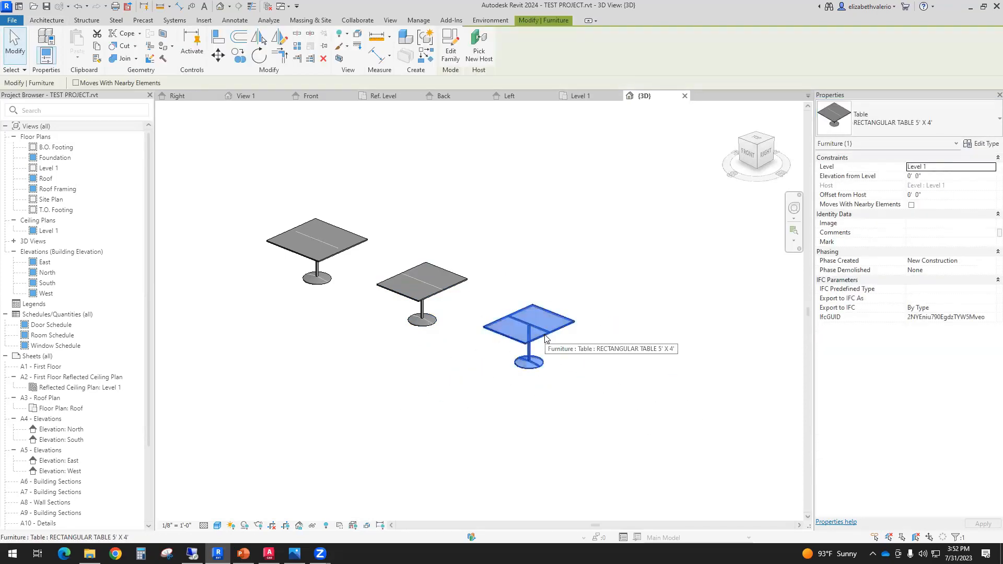
left_click(983, 144)
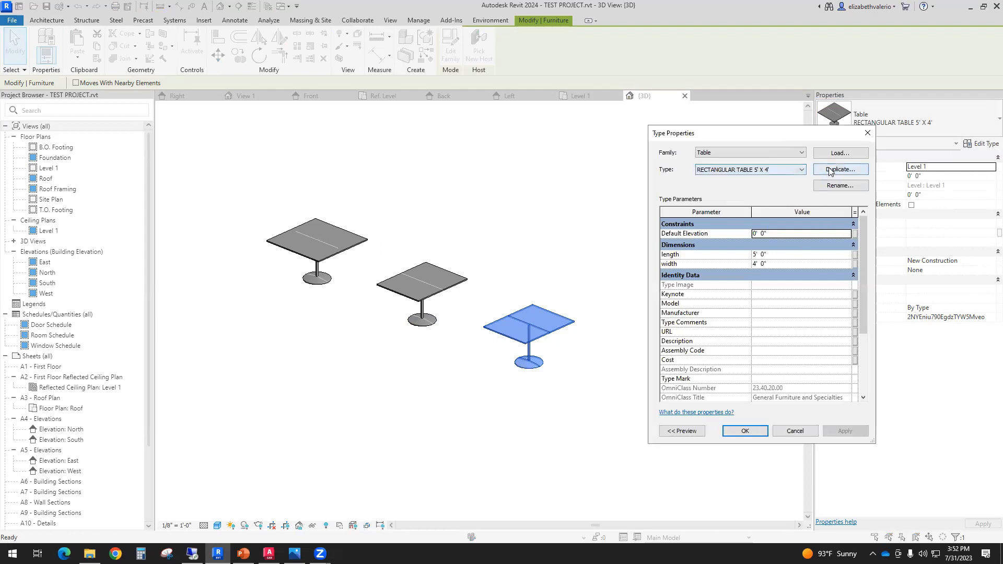
left_click(841, 170)
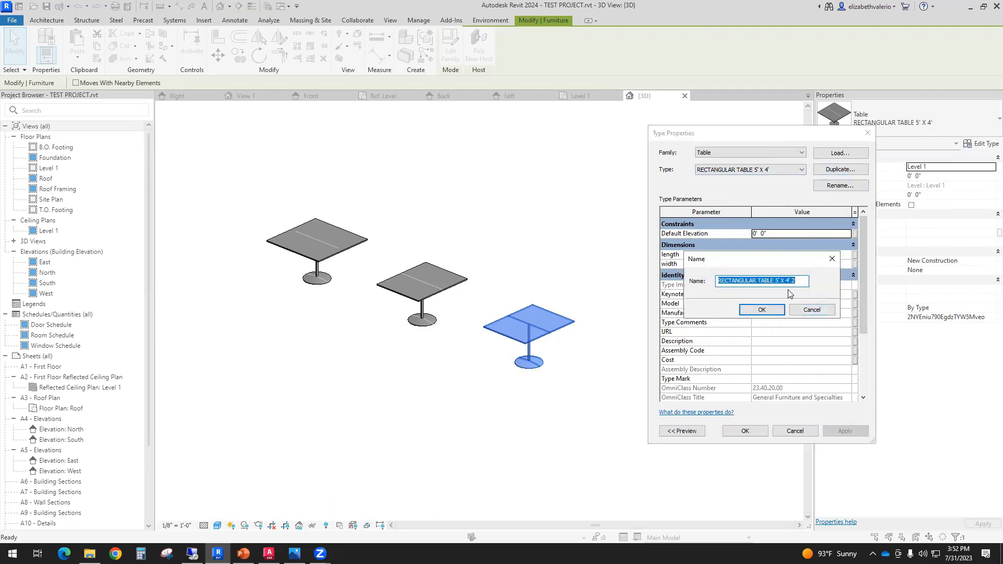
left_click_drag(776, 282, 798, 285)
type("8")
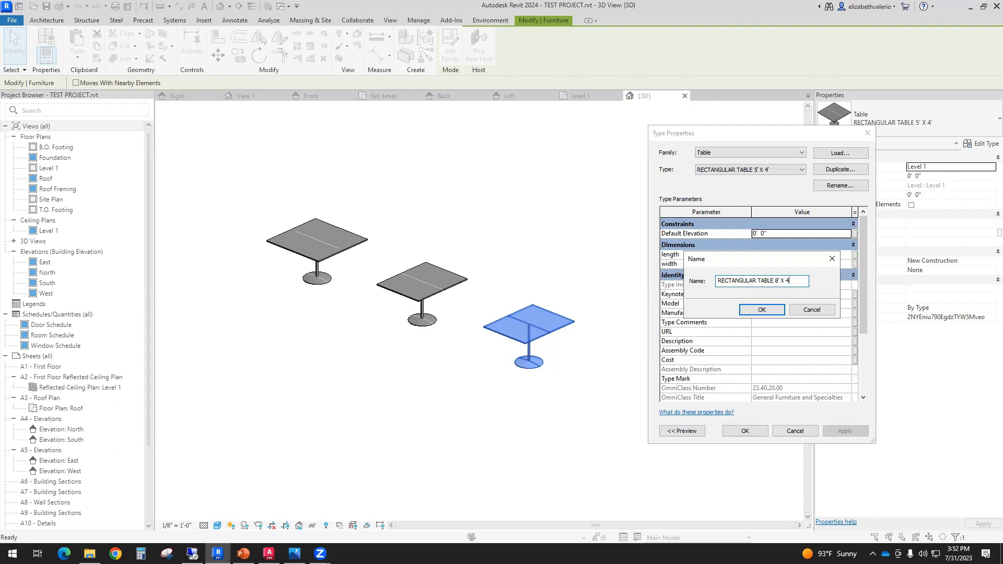
left_click(767, 310)
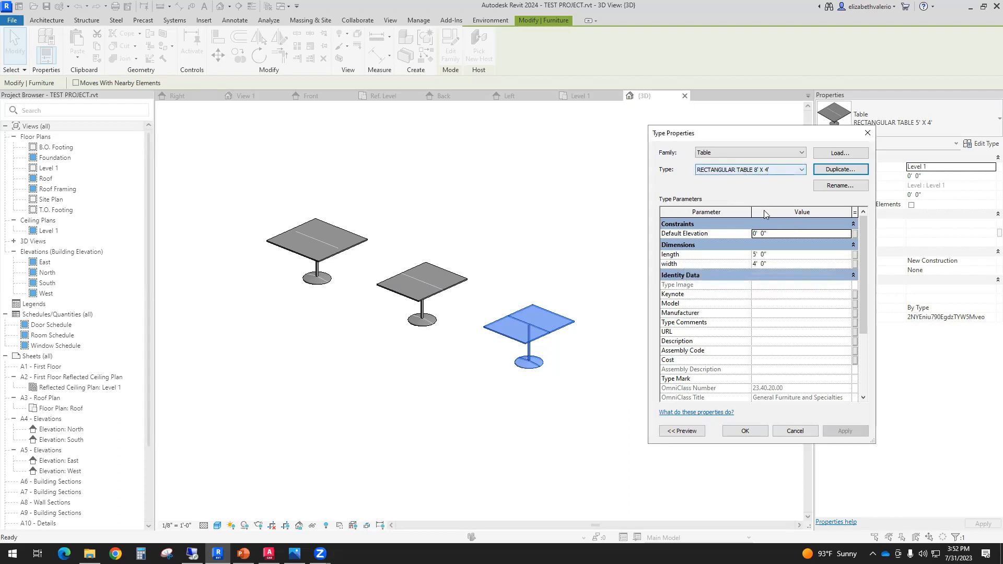
Set the new table type's length to 8' and apply it to the third table, then deselect the table.
left_click(776, 254)
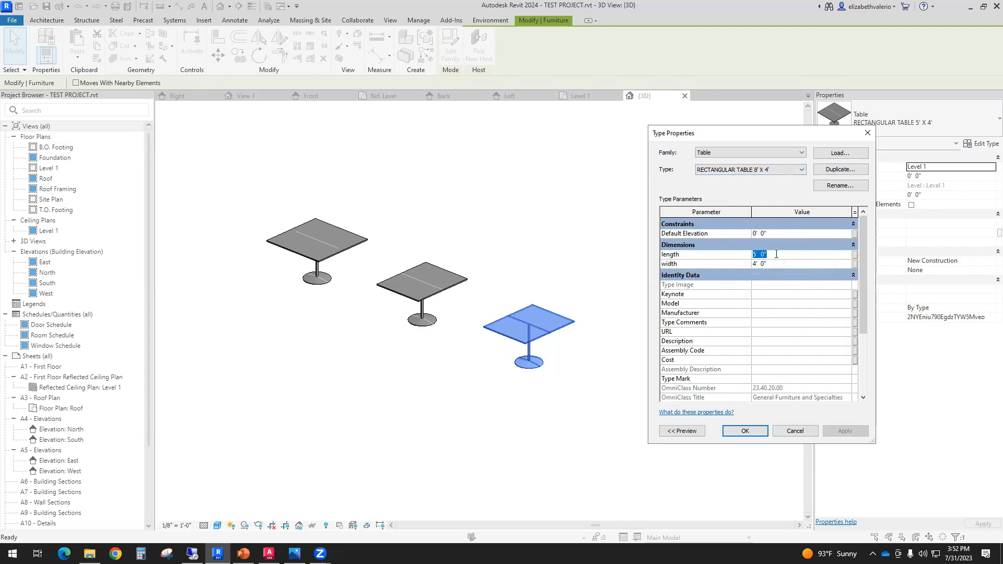
type("8")
key("Return")
left_click(746, 431)
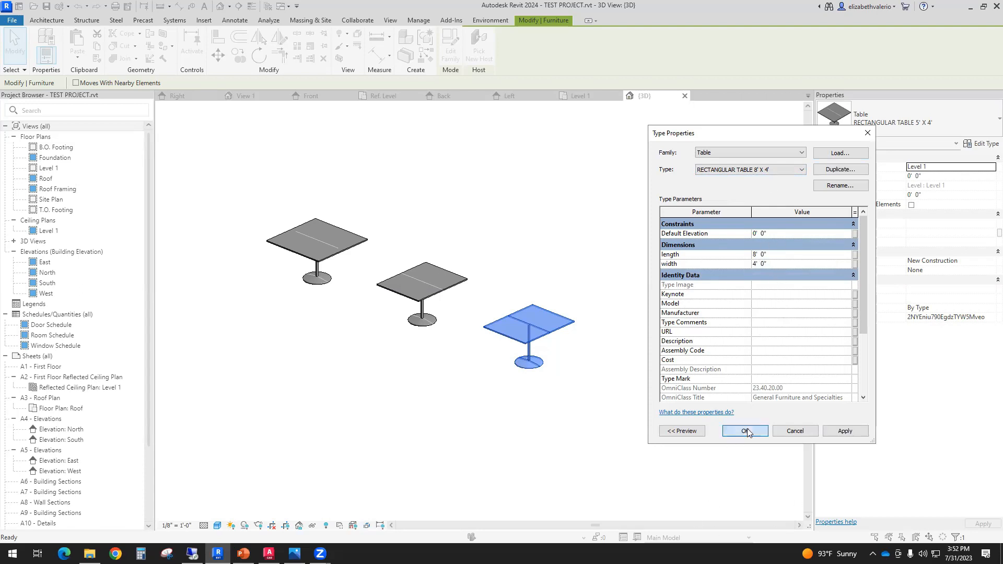
left_click(468, 463)
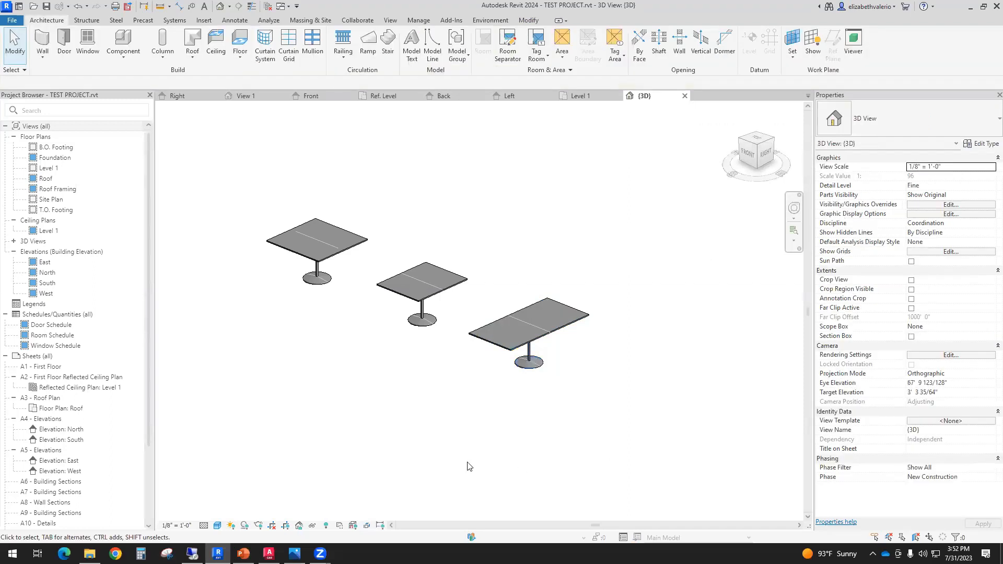
View the three tables from the front-left and display the types available for the 8' X 4' table.
middle_click_drag(470, 449, 629, 436, "shift")
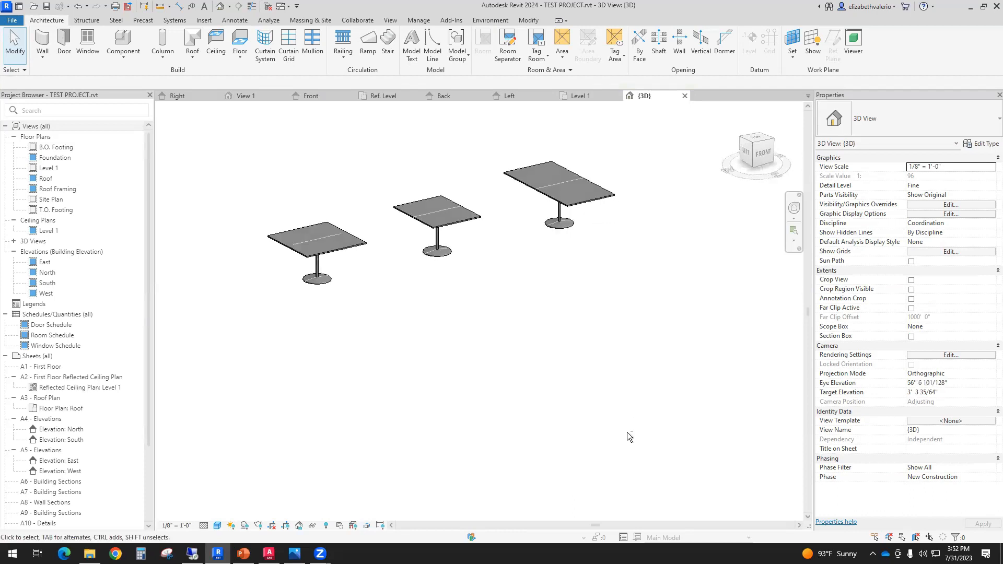
left_click(586, 205)
left_click(959, 121)
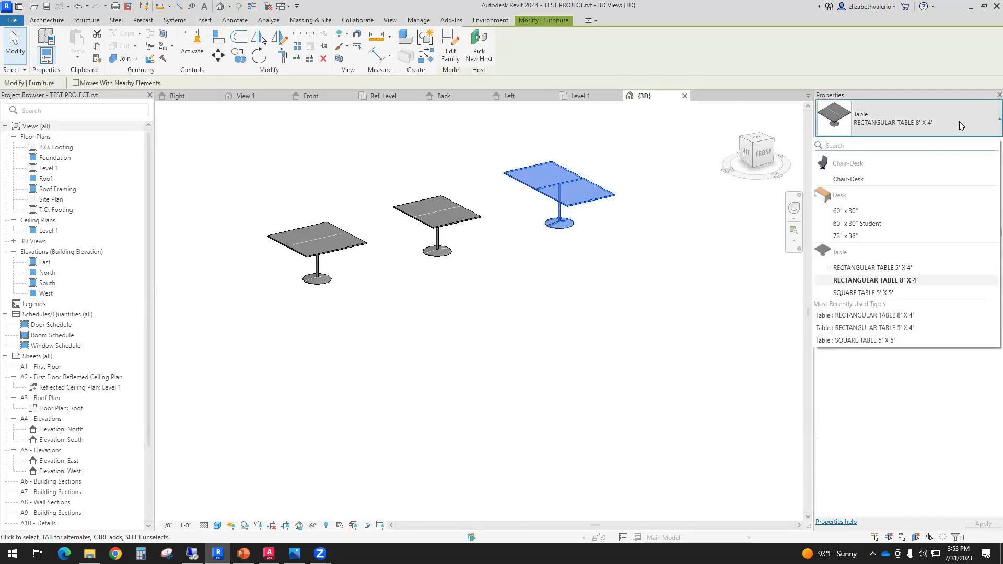